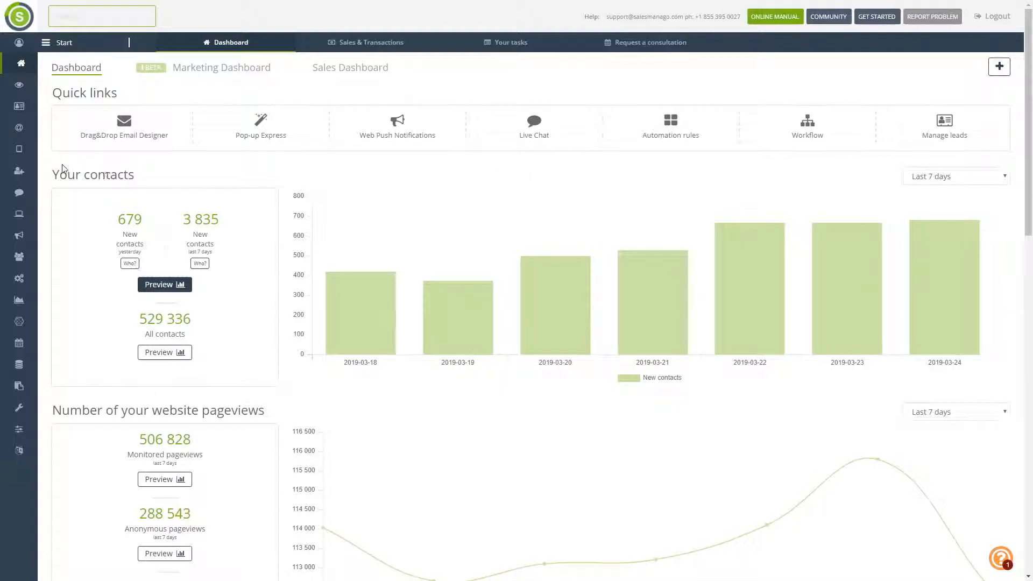
Start a new pop-up from the lead generation pop-up overview, using the Express wizard.
{"action": "left_click", "coordinate": [17, 171]}
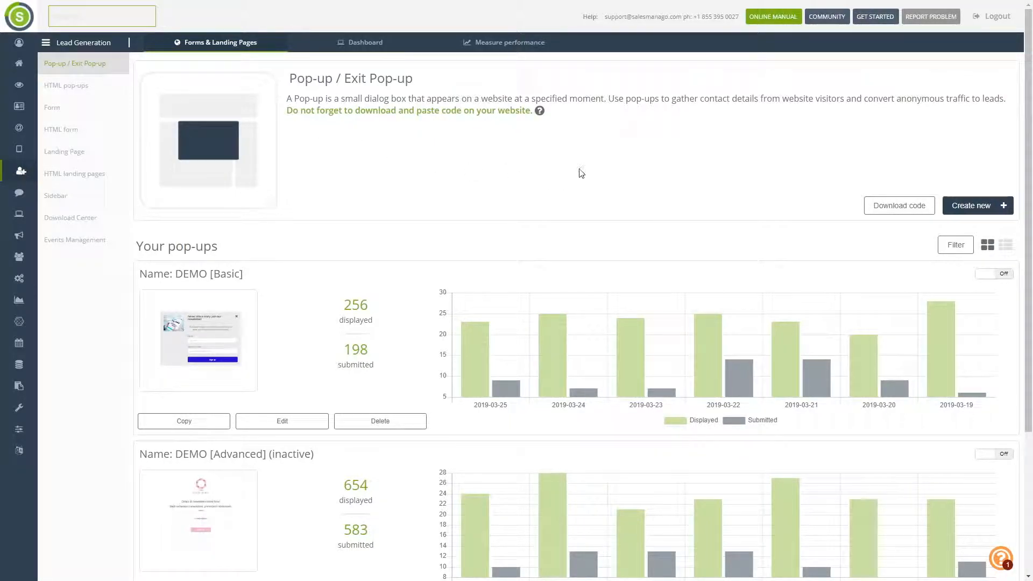
{"action": "scroll", "coordinate": [598, 161], "scroll_direction": "down", "scroll_amount": 2}
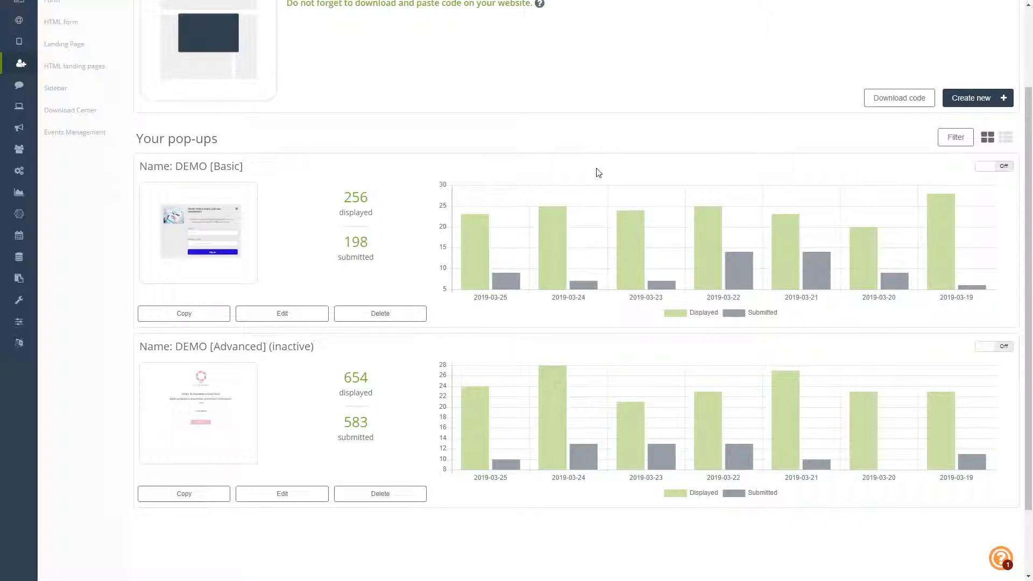
{"action": "scroll", "coordinate": [597, 172], "scroll_direction": "up", "scroll_amount": 3}
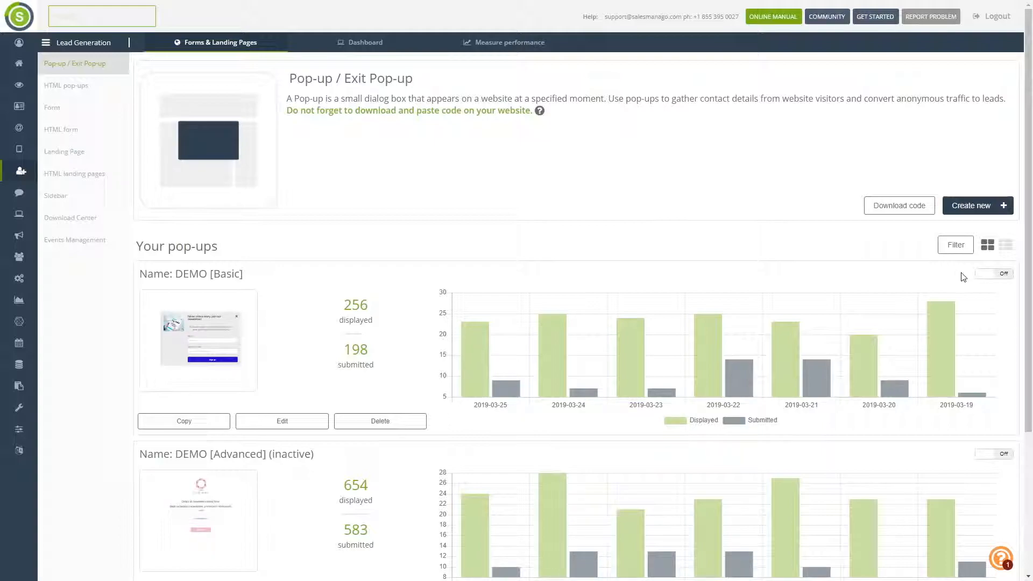
{"action": "left_click", "coordinate": [991, 279]}
{"action": "left_click", "coordinate": [991, 278]}
{"action": "left_click", "coordinate": [993, 206]}
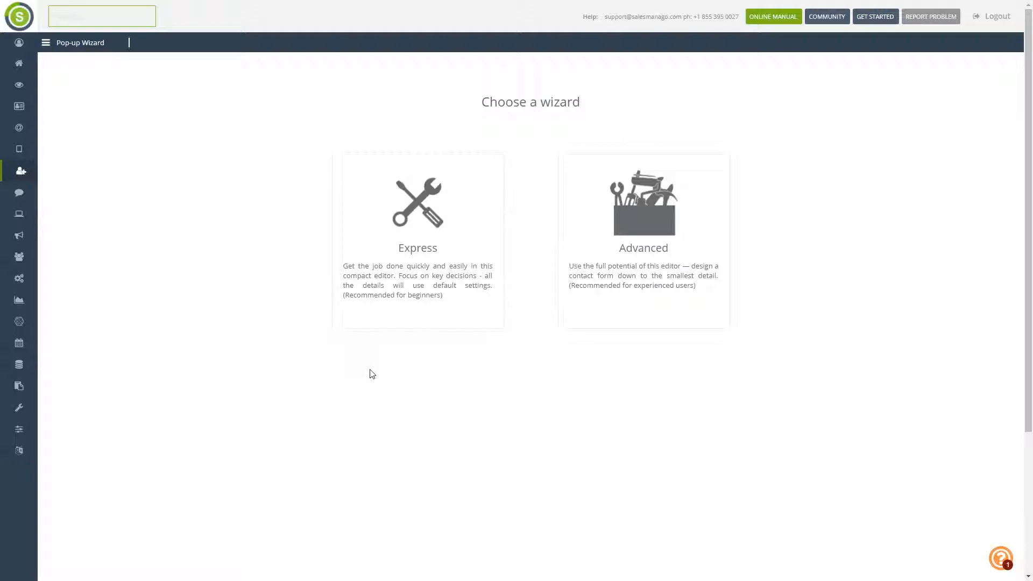
{"action": "left_click", "coordinate": [421, 222]}
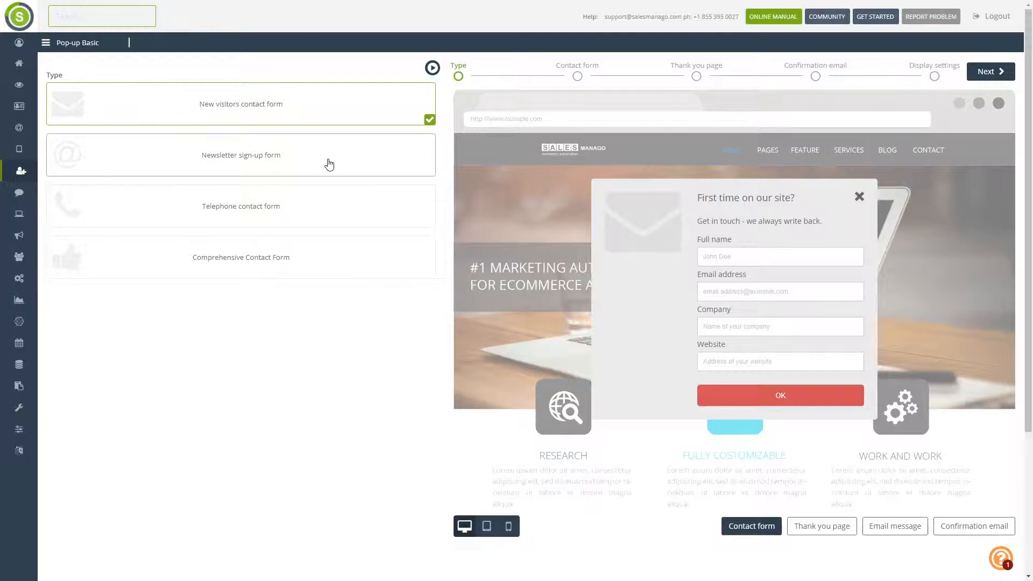
Preview the available pop-up types, choose the Newsletter sign-up form and continue to its contact form settings.
{"action": "left_click", "coordinate": [327, 263]}
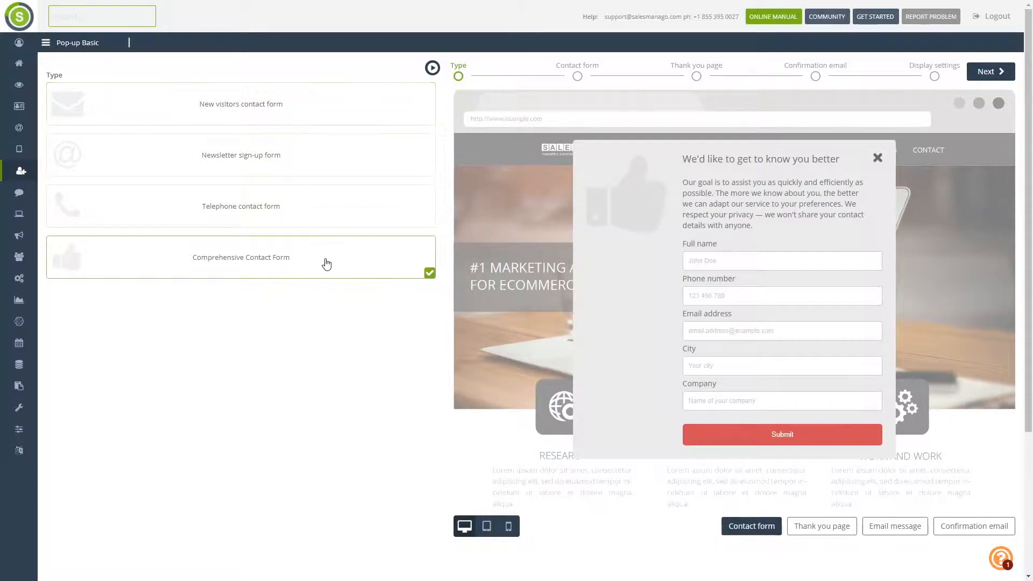
{"action": "left_click", "coordinate": [316, 218]}
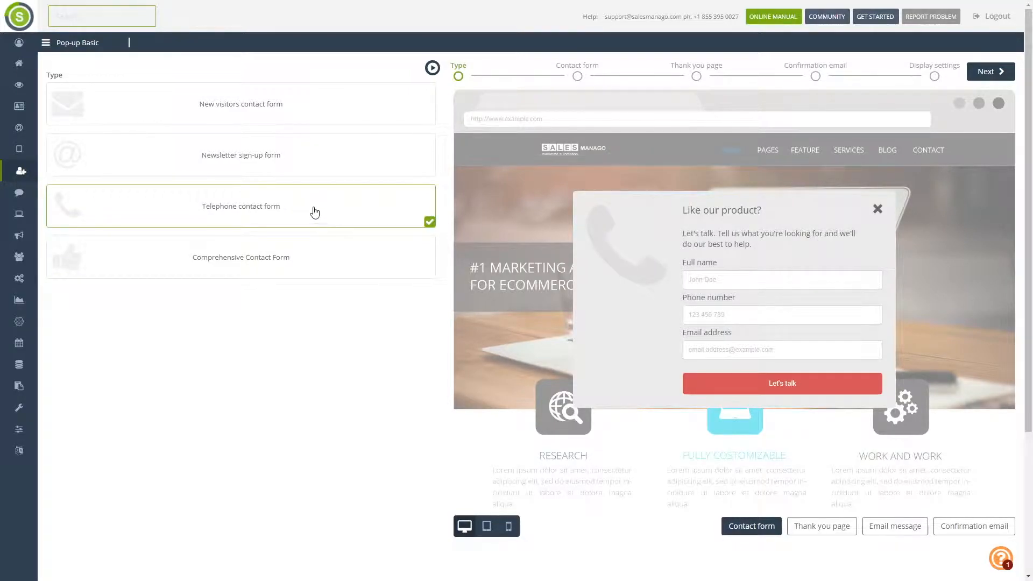
{"action": "left_click", "coordinate": [305, 166]}
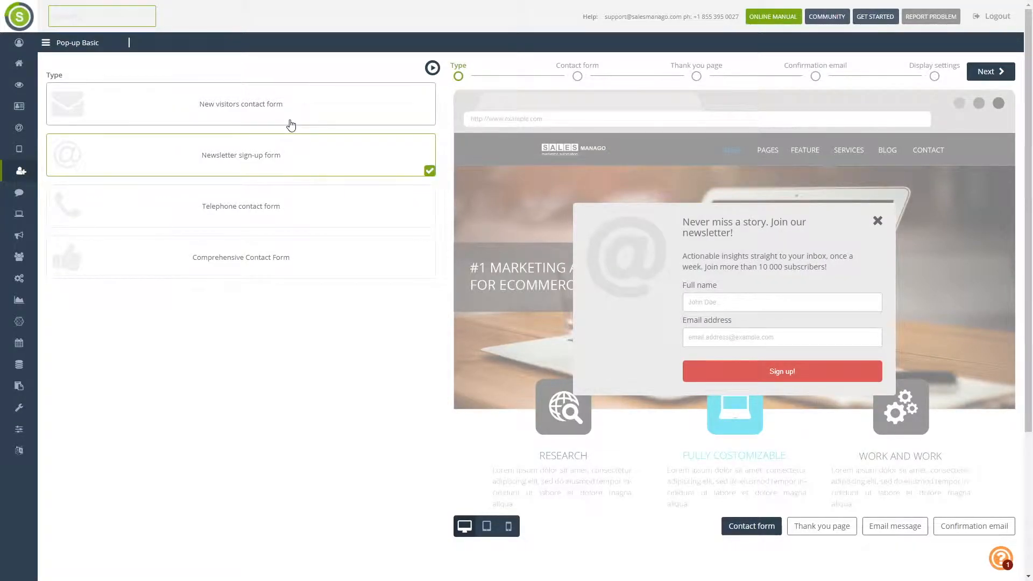
{"action": "left_click", "coordinate": [290, 125]}
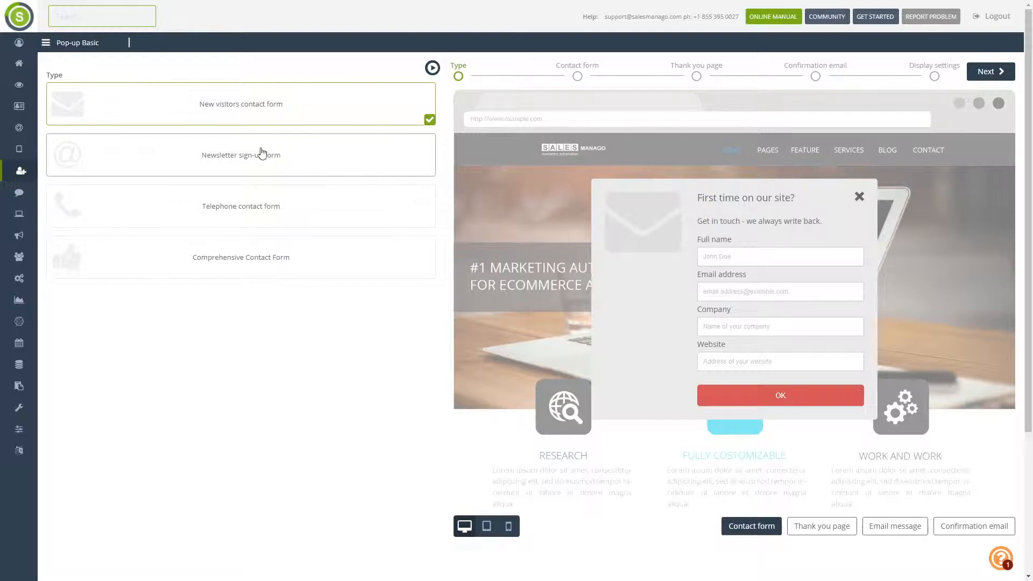
{"action": "left_click", "coordinate": [291, 161]}
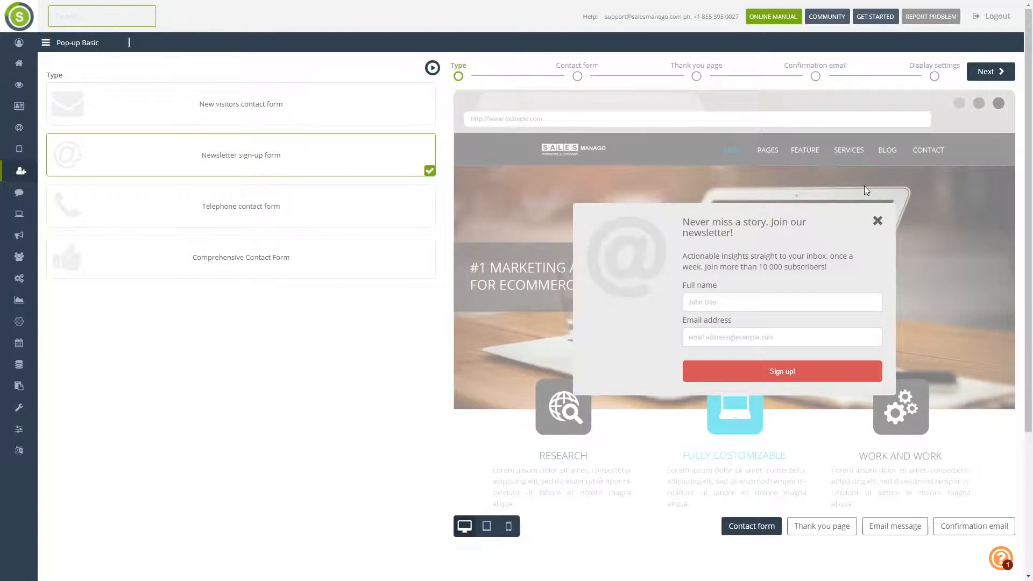
{"action": "left_click", "coordinate": [990, 72]}
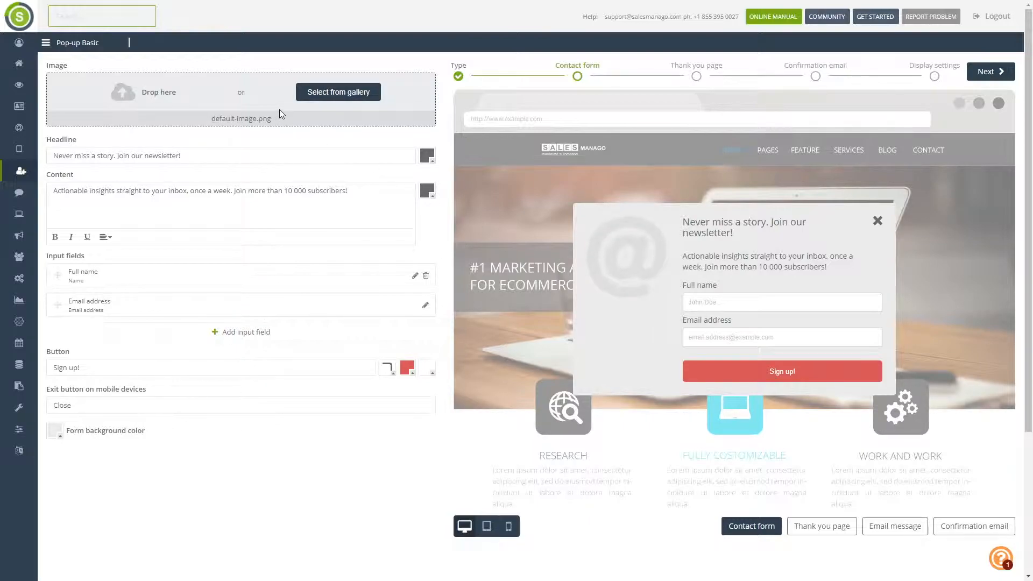
Replace the pop-up's default image with file_name_0.jpg from the gallery's Images folder.
{"action": "left_click", "coordinate": [339, 94]}
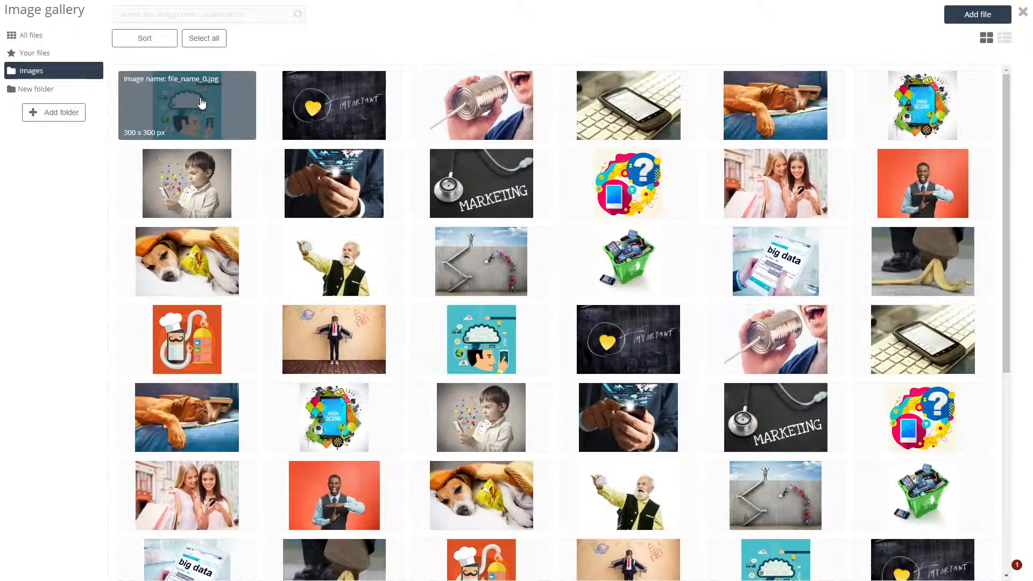
{"action": "left_click", "coordinate": [207, 100]}
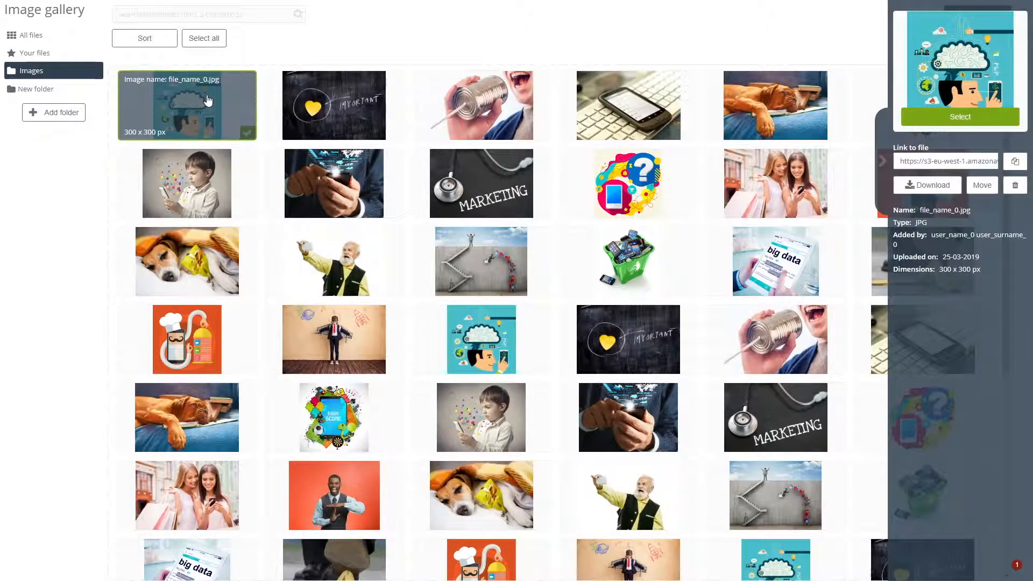
{"action": "left_click", "coordinate": [961, 117]}
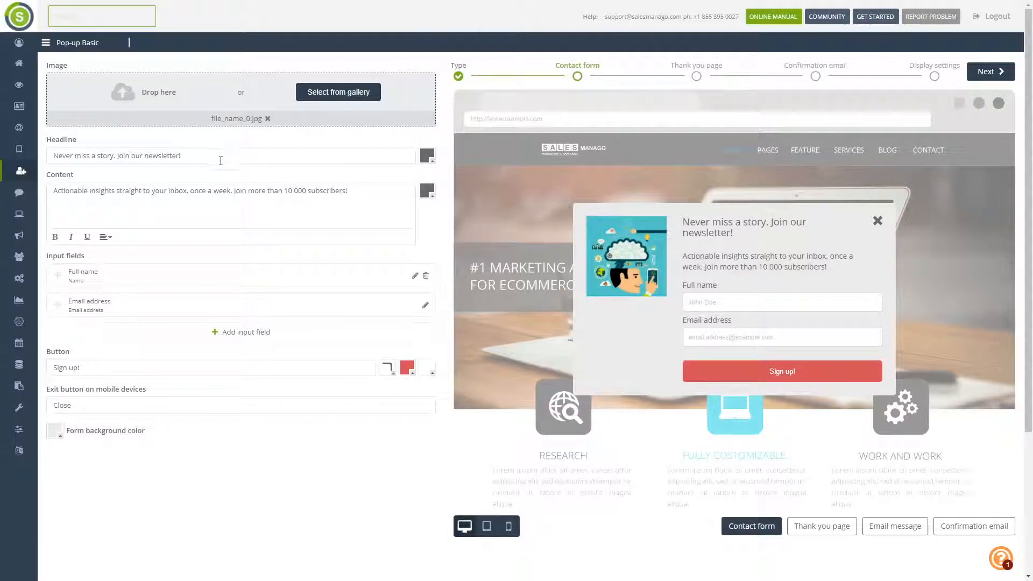
Change the headline to "Never miss a story. Join our newsletter team!" and the subscriber number in the content to 100 000.
{"action": "left_click_drag", "start_coordinate": [181, 156], "coordinate": [179, 155]}
{"action": "type", "text": "s"}
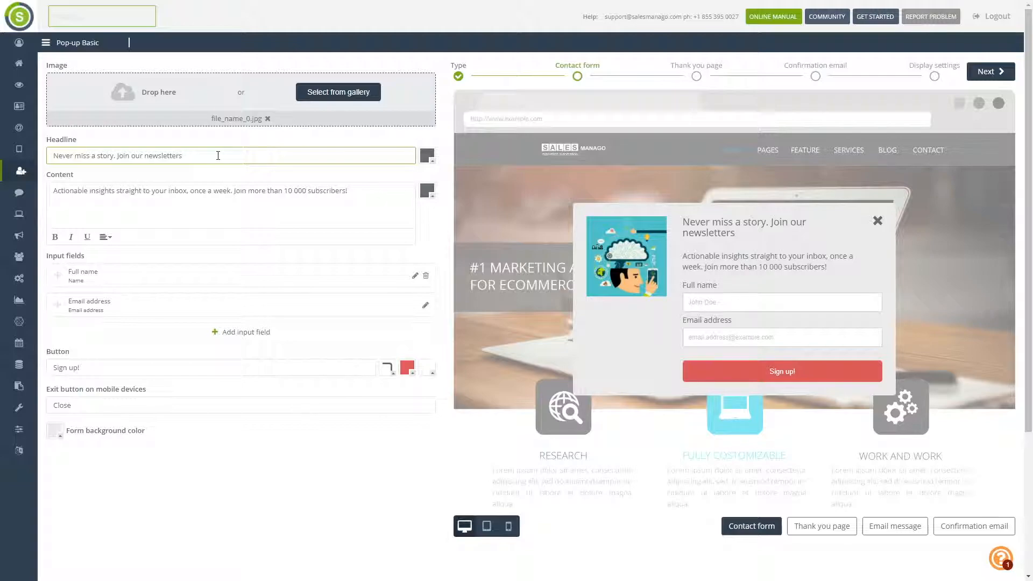
{"action": "key", "text": "BackSpace"}
{"action": "type", "text": "team!"}
{"action": "left_click", "coordinate": [294, 194]}
{"action": "key", "text": "Left"}
{"action": "type", "text": "0"}
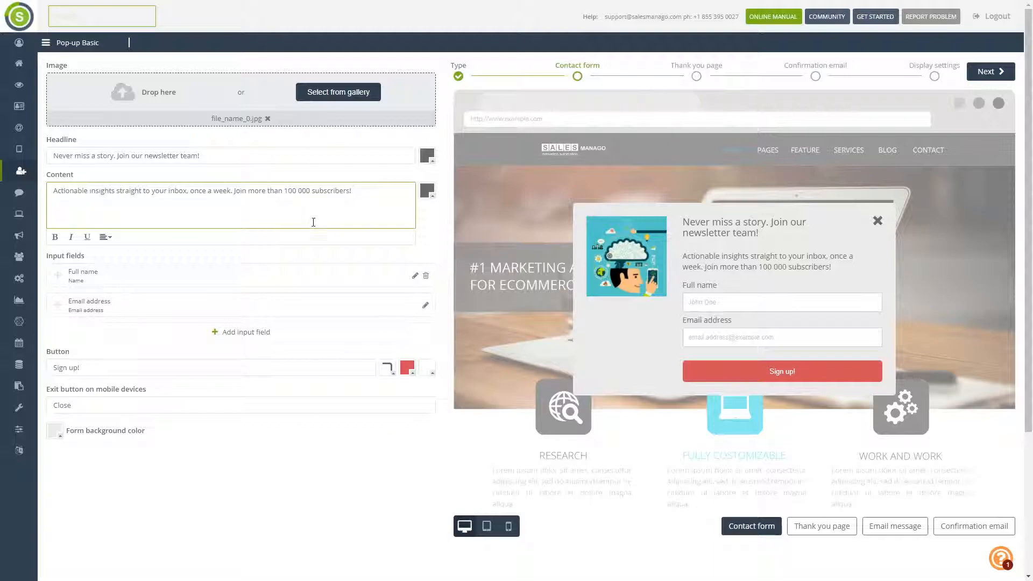
Make the number 100 000 in the content text bold and centre the content paragraph.
{"action": "left_click", "coordinate": [342, 217]}
{"action": "left_click", "coordinate": [361, 192]}
{"action": "left_click_drag", "start_coordinate": [361, 193], "coordinate": [162, 194]}
{"action": "left_click", "coordinate": [120, 190]}
{"action": "left_click_drag", "start_coordinate": [284, 191], "coordinate": [310, 194]}
{"action": "left_click", "coordinate": [55, 237]}
{"action": "left_click", "coordinate": [105, 238]}
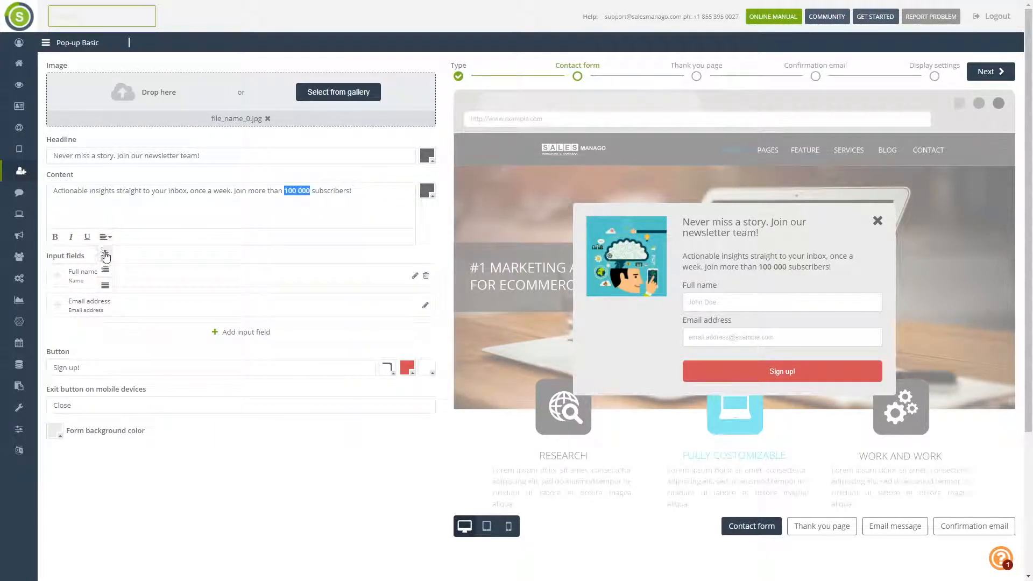
{"action": "left_click", "coordinate": [105, 253]}
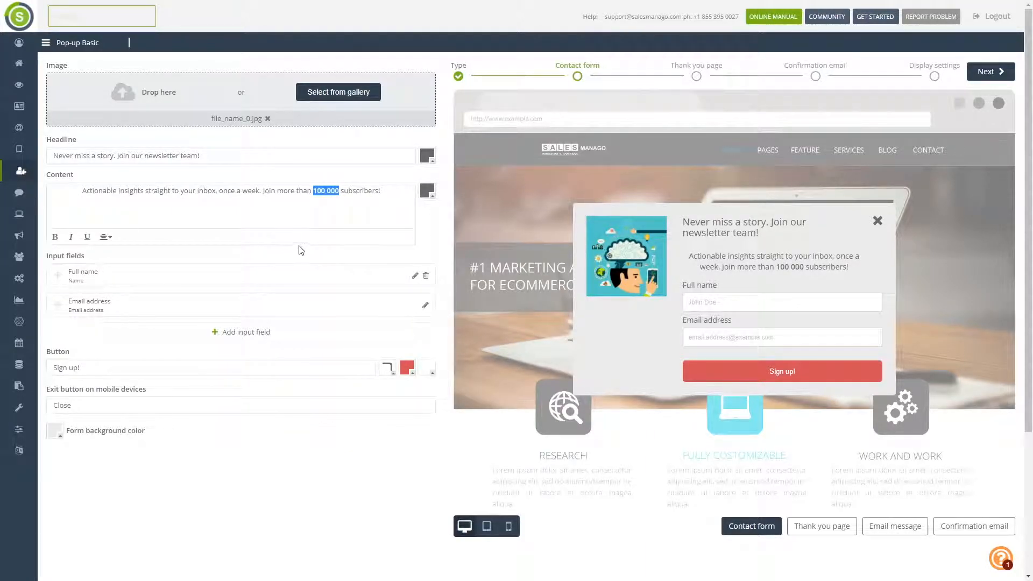
{"action": "left_click", "coordinate": [293, 262]}
Delete the Full name input field, then add a Name field again and place it above Email address.
{"action": "left_click", "coordinate": [425, 278]}
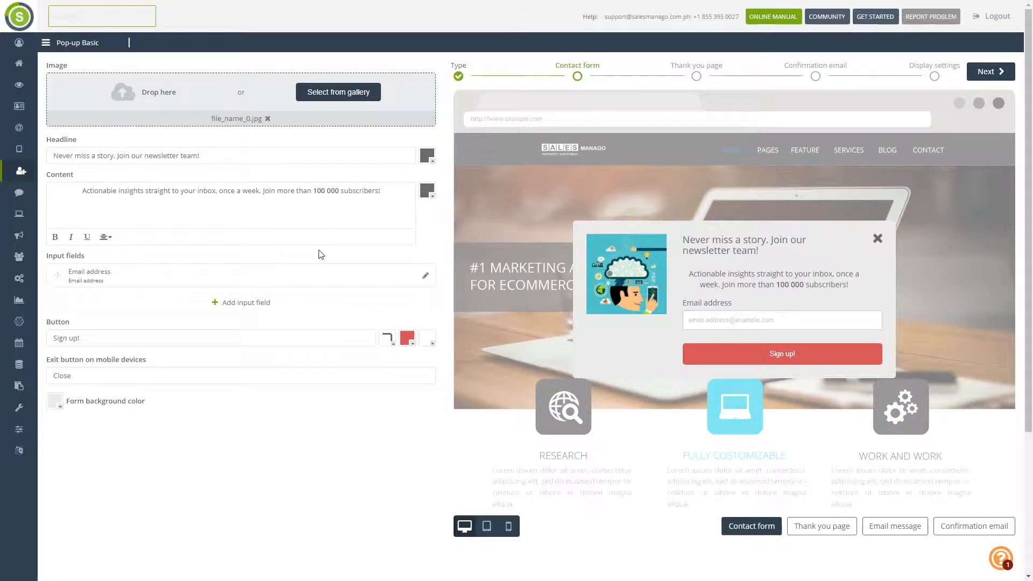
{"action": "left_click", "coordinate": [244, 306]}
{"action": "left_click", "coordinate": [280, 304]}
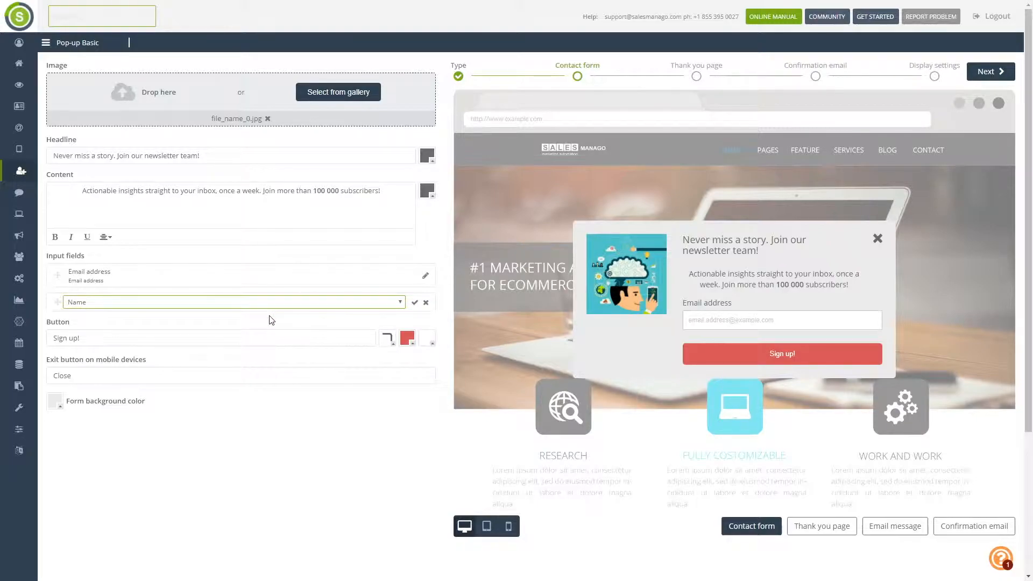
{"action": "left_click", "coordinate": [415, 303]}
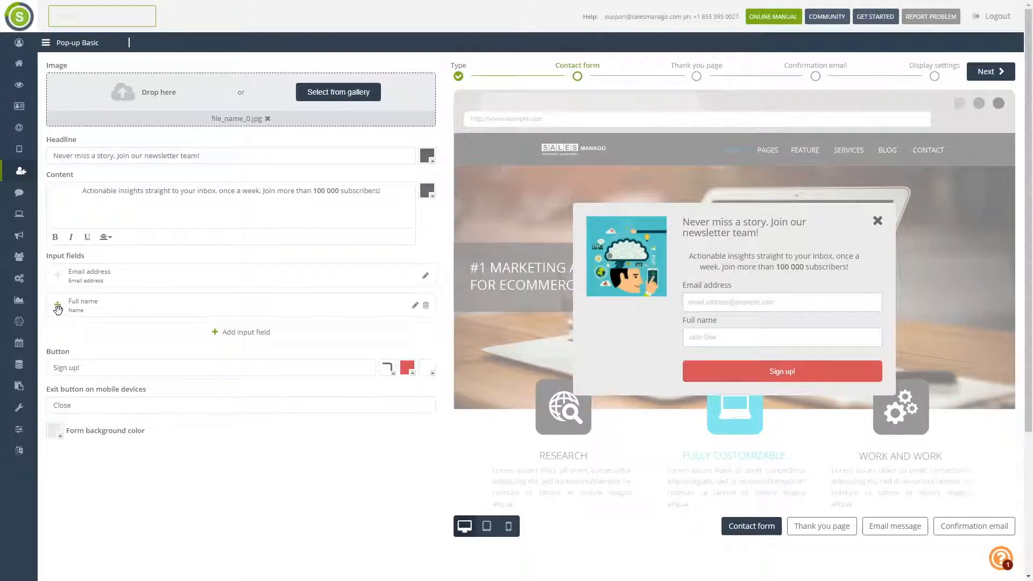
{"action": "left_click_drag", "start_coordinate": [58, 307], "coordinate": [60, 273]}
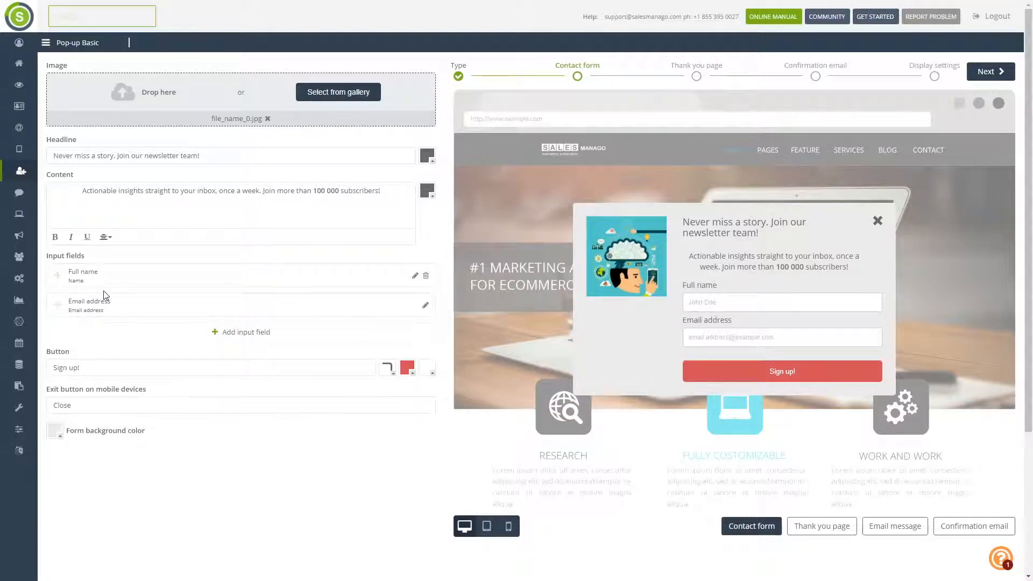
Set the Name input field's title on the contact form to "Name" and save its settings.
{"action": "left_click", "coordinate": [416, 277]}
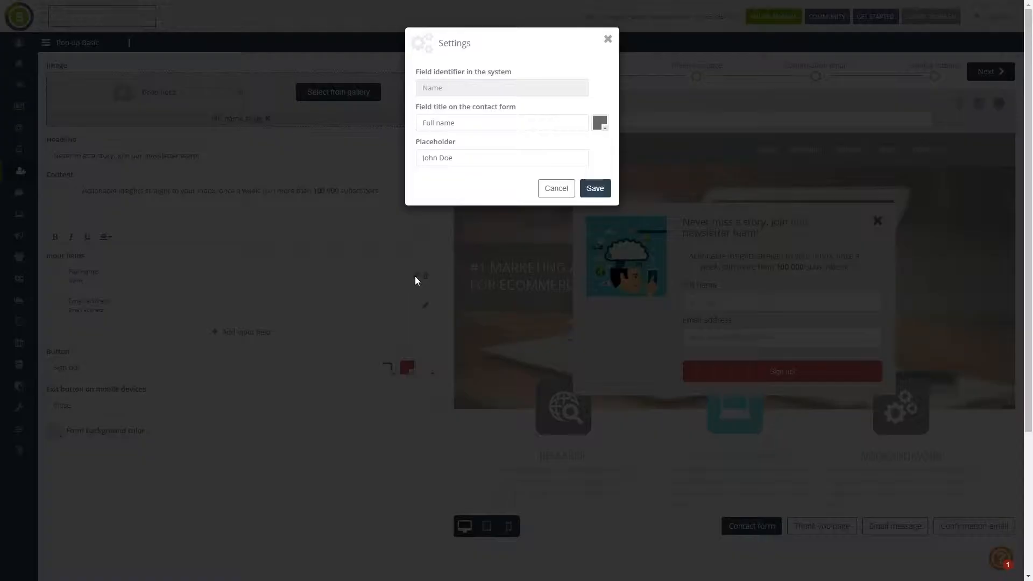
{"action": "triple_click", "coordinate": [484, 123]}
{"action": "type", "text": "Name"}
{"action": "left_click", "coordinate": [594, 188]}
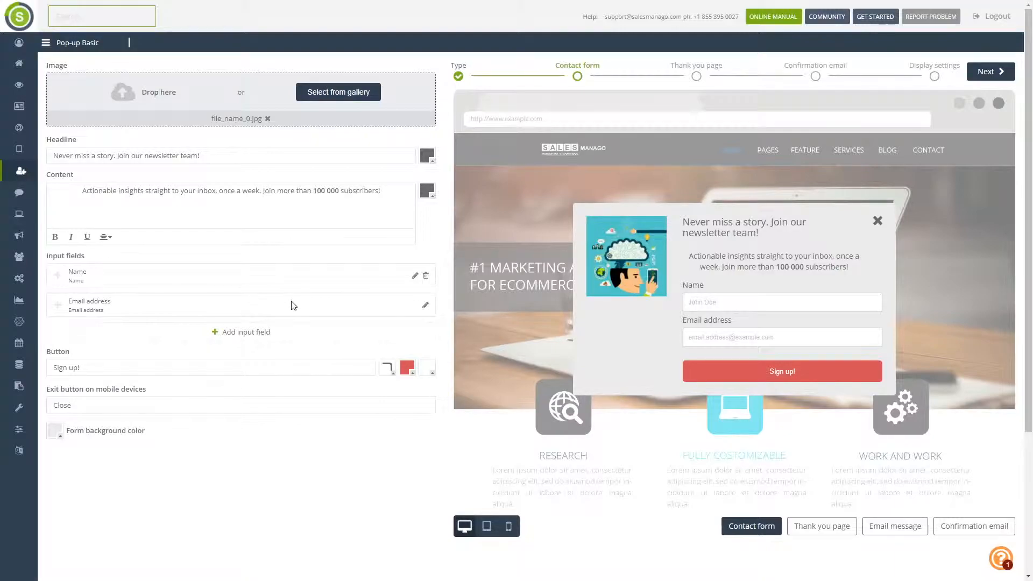
Add a Custom detail input field below Email address on the contact form.
{"action": "left_click", "coordinate": [247, 338]}
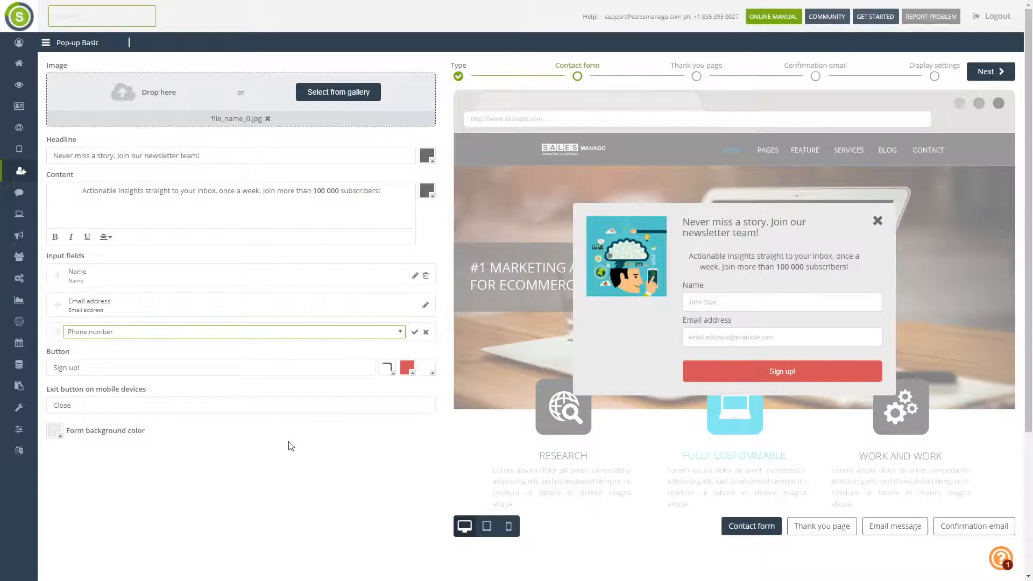
{"action": "left_click", "coordinate": [290, 445]}
{"action": "left_click", "coordinate": [415, 332]}
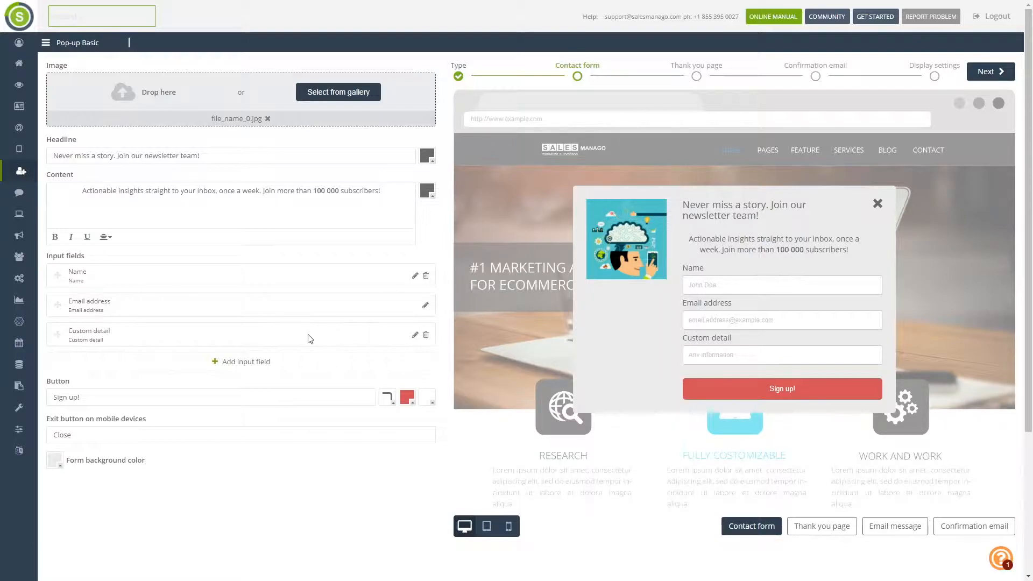
{"action": "left_click", "coordinate": [415, 336]}
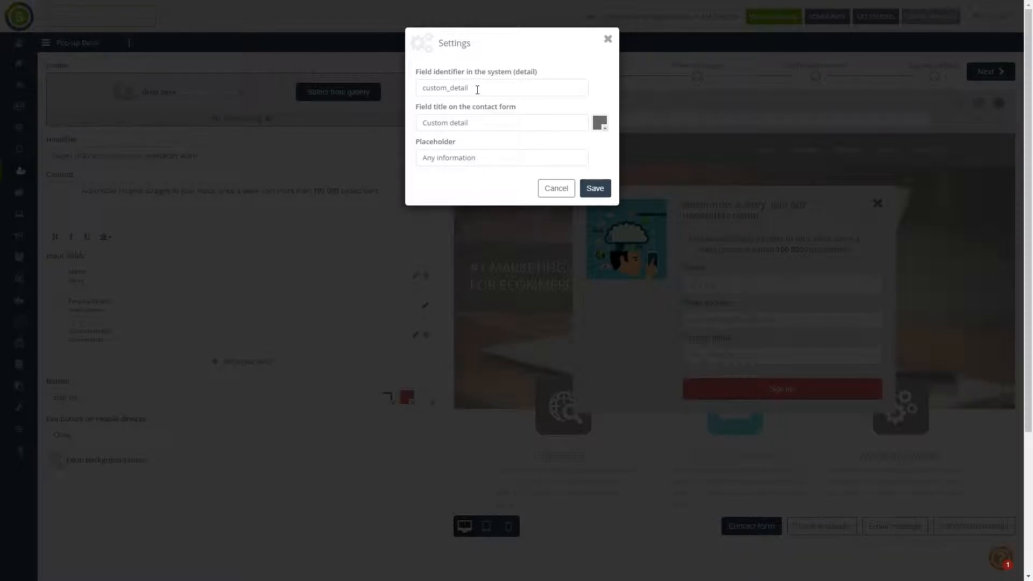
{"action": "left_click_drag", "start_coordinate": [479, 89], "coordinate": [374, 82]}
{"action": "left_click", "coordinate": [374, 82]}
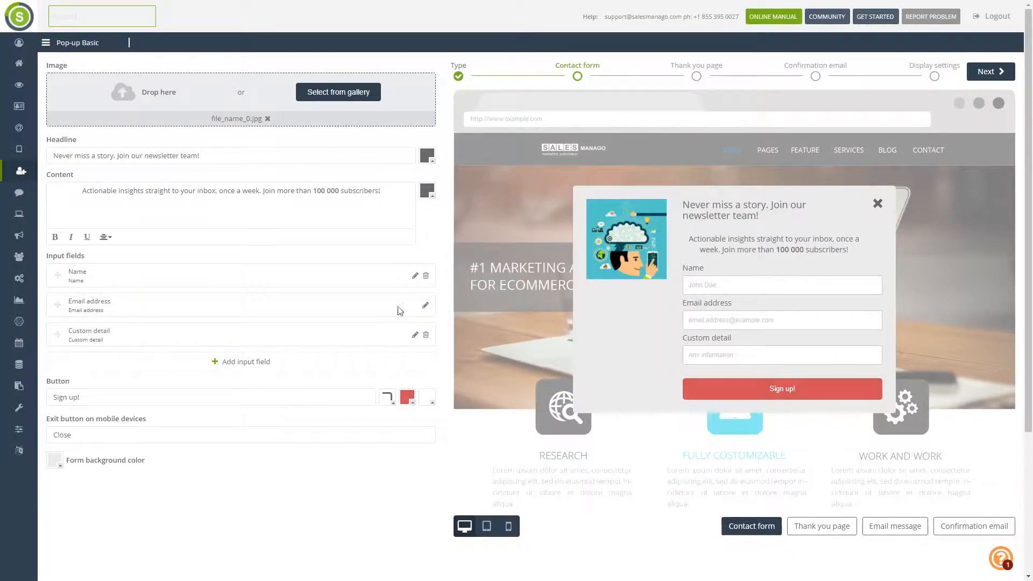
Set the Custom detail field's system identifier to shoe_size and its title to "What is your shoe size?".
{"action": "left_click", "coordinate": [416, 336]}
{"action": "left_click_drag", "start_coordinate": [478, 87], "coordinate": [423, 89]}
{"action": "type", "text": "sh"}
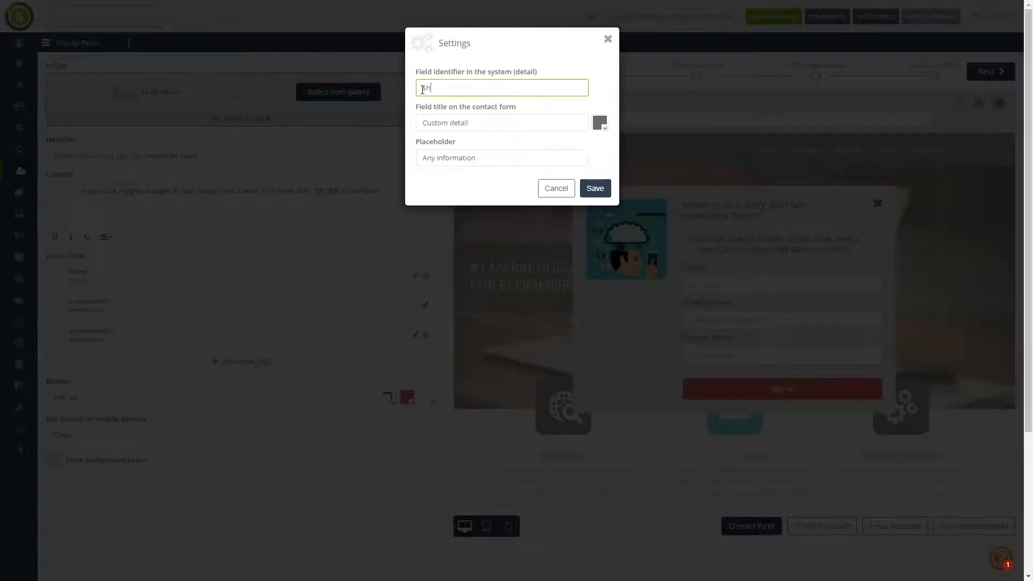
{"action": "type", "text": "oe_size"}
{"action": "left_click_drag", "start_coordinate": [487, 123], "coordinate": [415, 132]}
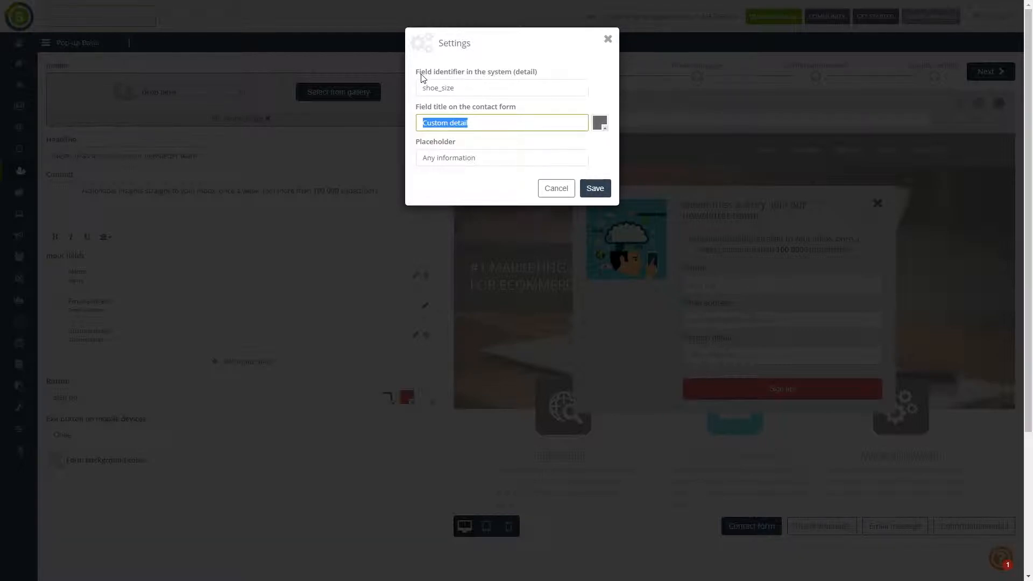
{"action": "type", "text": "sHi"}
{"action": "key", "text": "BackSpace"}
{"action": "key", "text": "BackSpace"}
{"action": "type", "text": "What is your shoe size?"}
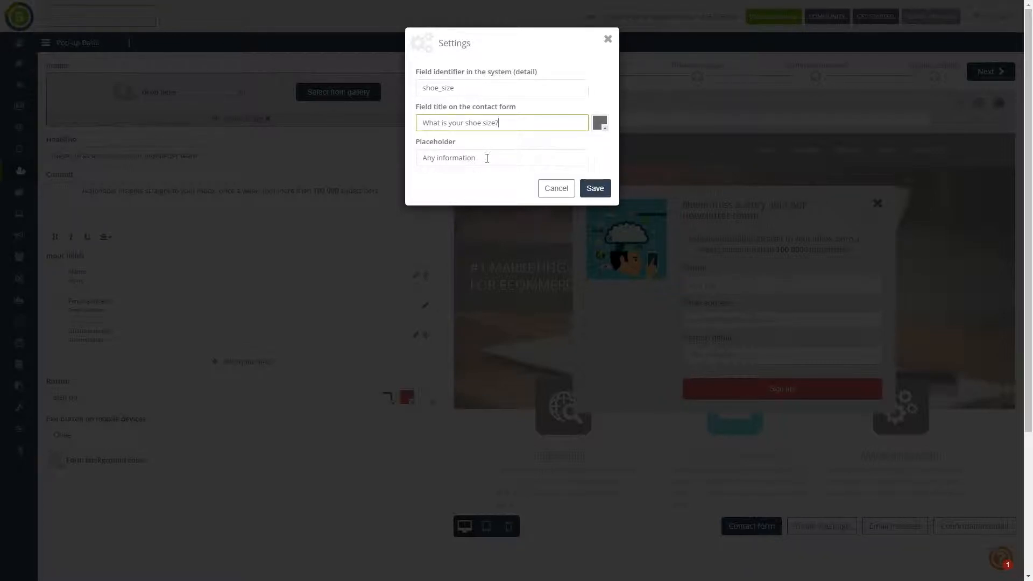
Set the shoe size field's placeholder to "Ex. 10" and save the field settings.
{"action": "left_click_drag", "start_coordinate": [487, 158], "coordinate": [420, 161]}
{"action": "type", "text": "E"}
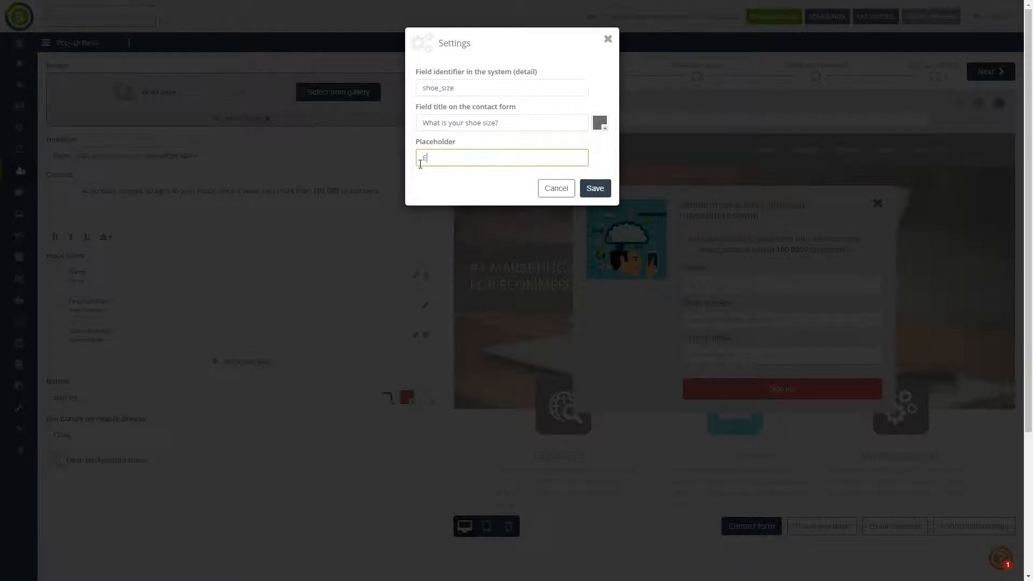
{"action": "type", "text": "x. 10"}
{"action": "left_click", "coordinate": [596, 190]}
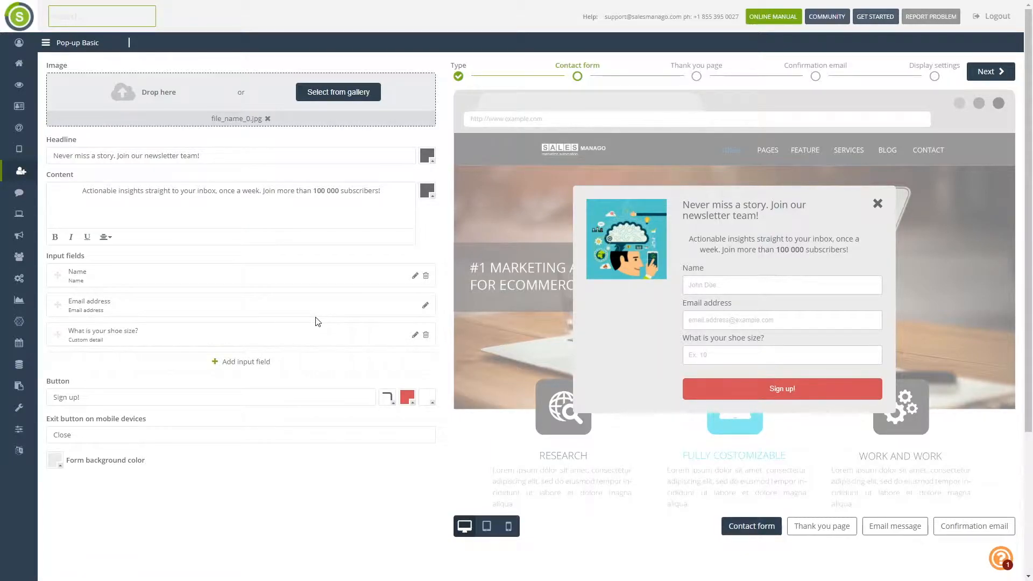
Add an Agreement input field below the shoe size question on the contact form.
{"action": "left_click", "coordinate": [265, 368]}
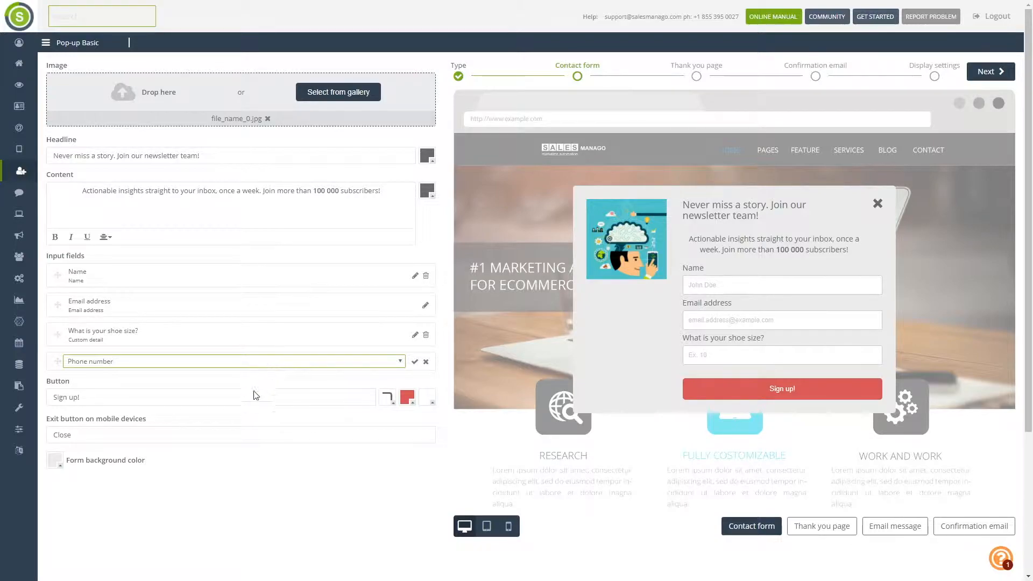
{"action": "left_click", "coordinate": [219, 483]}
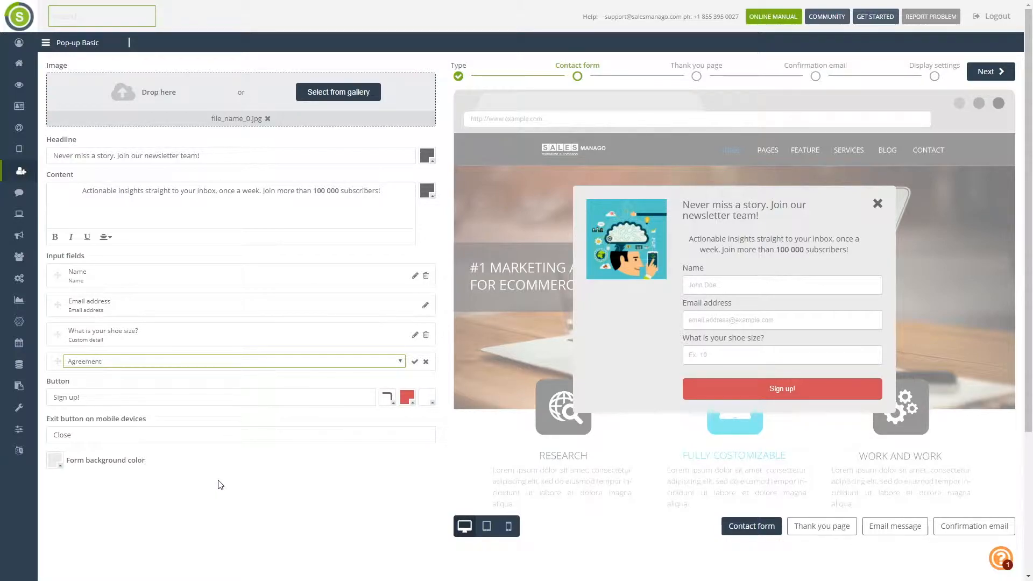
{"action": "left_click", "coordinate": [415, 362]}
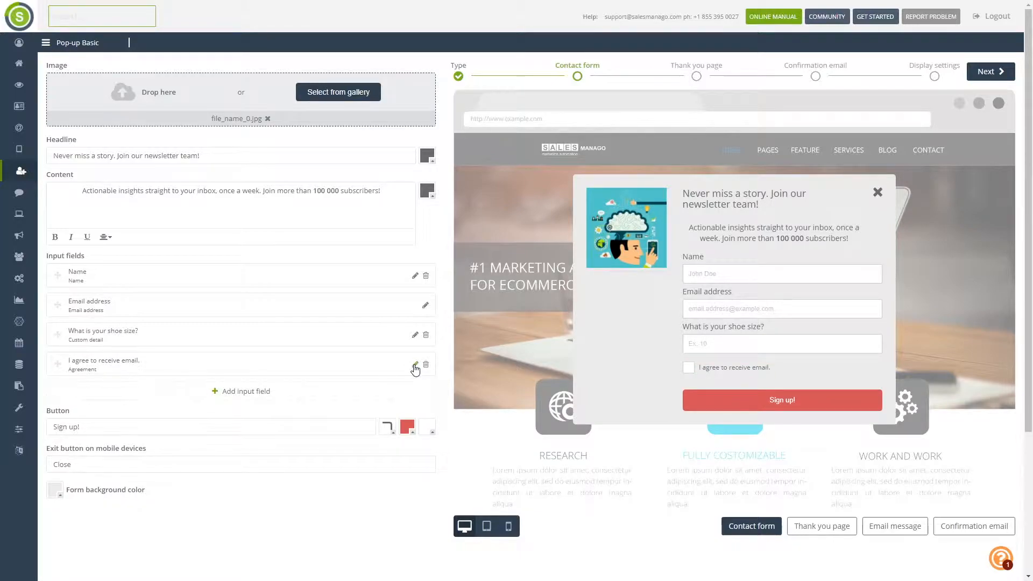
Set the Agreement field's consent text to "I'm interested in sports shoes." and save its settings.
{"action": "left_click", "coordinate": [415, 366]}
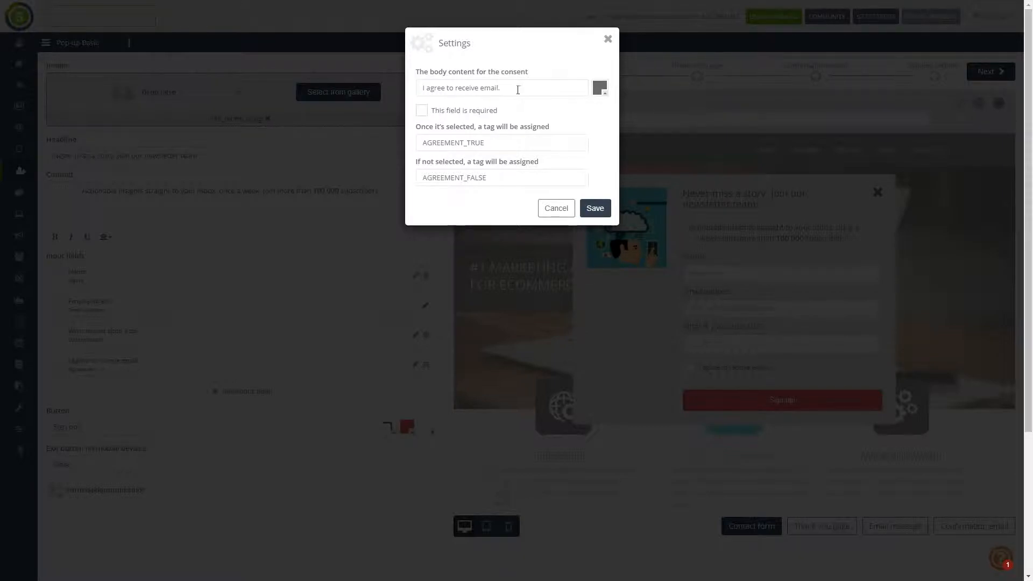
{"action": "left_click_drag", "start_coordinate": [523, 88], "coordinate": [416, 93]}
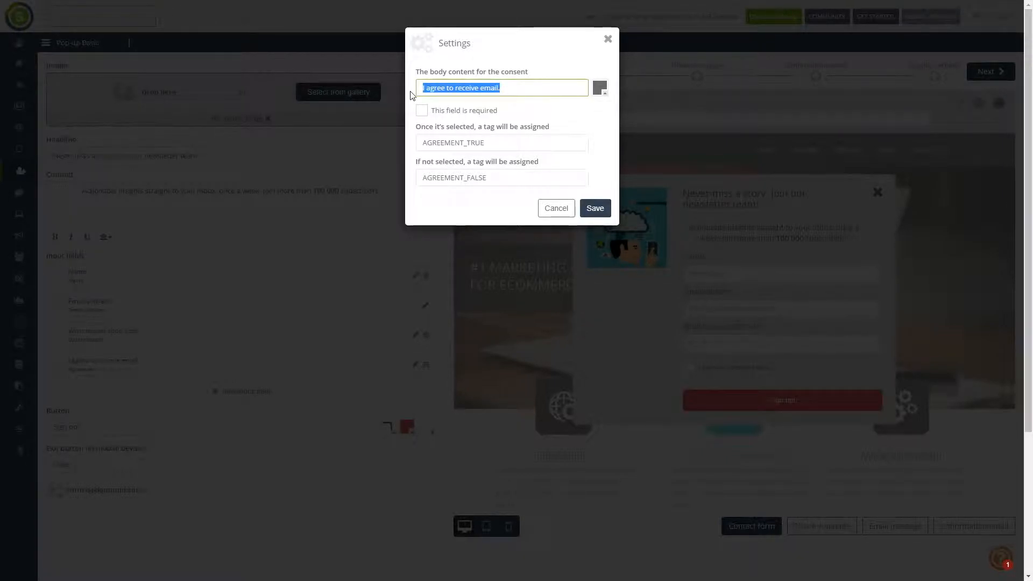
{"action": "type", "text": "'m interested in "}
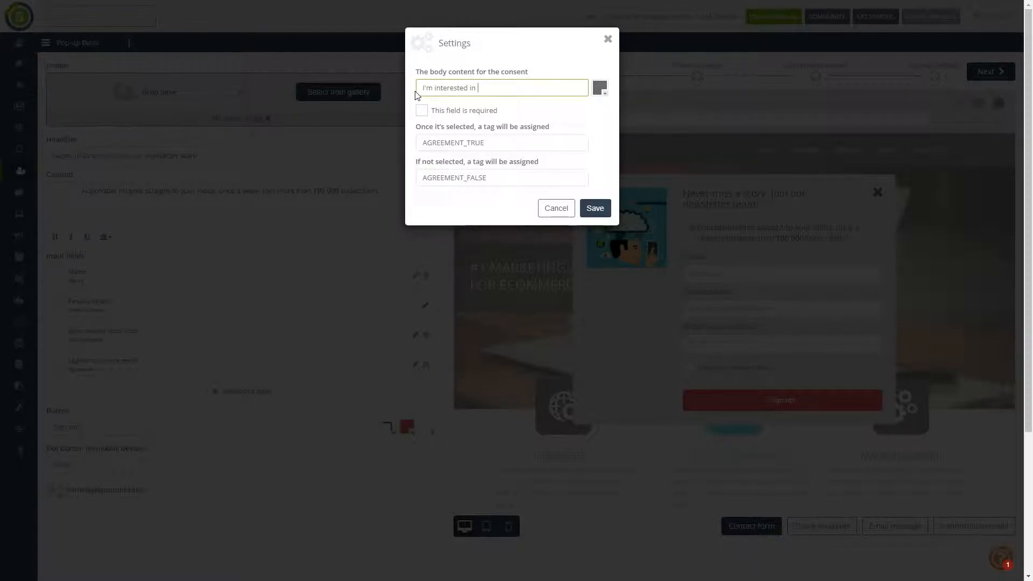
{"action": "type", "text": "sports shoes."}
{"action": "left_click", "coordinate": [594, 209]}
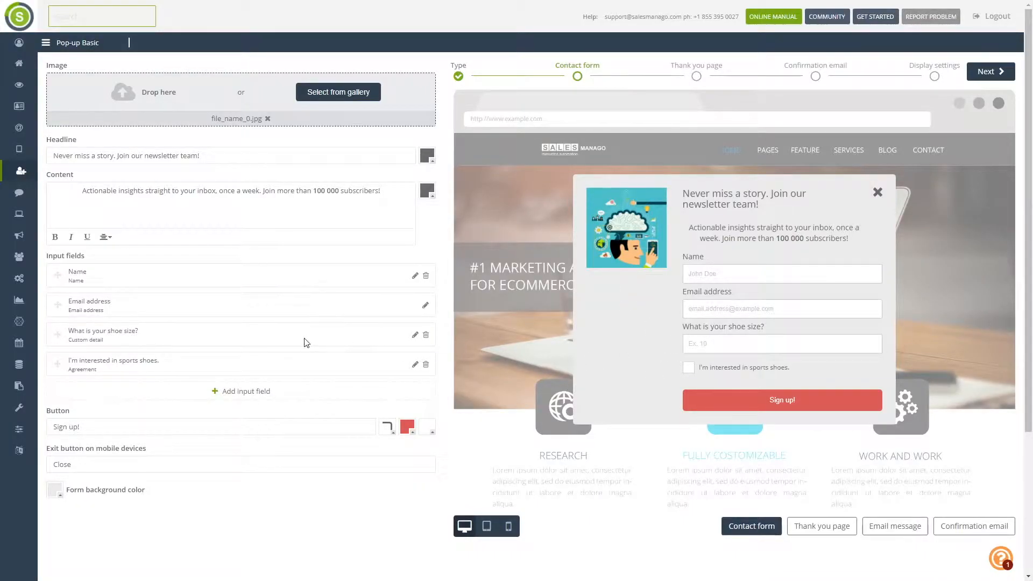
Add a "Consent from consents list" input field below the sports shoes agreement.
{"action": "left_click", "coordinate": [241, 398]}
{"action": "left_click", "coordinate": [287, 391]}
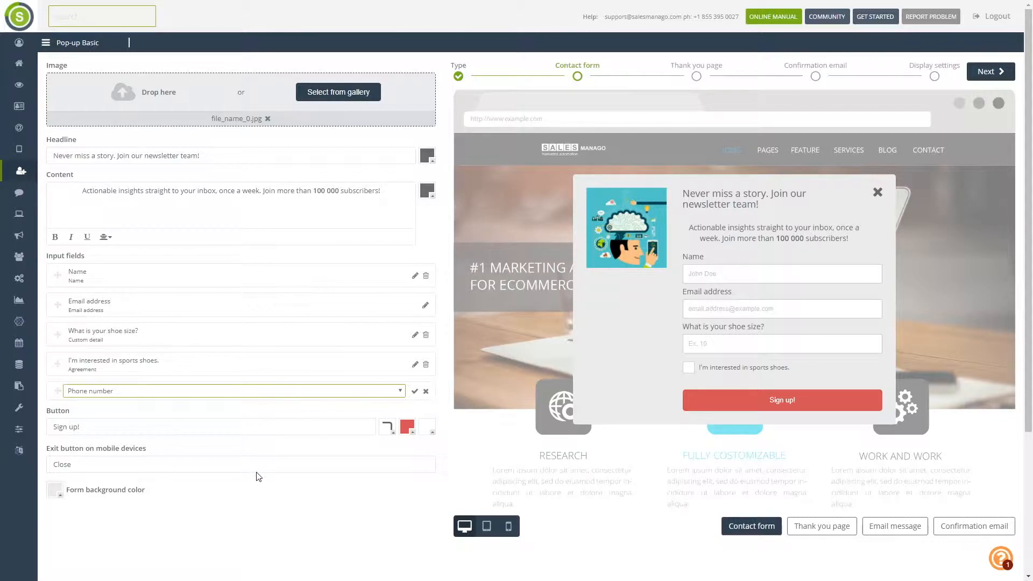
{"action": "left_click", "coordinate": [241, 520]}
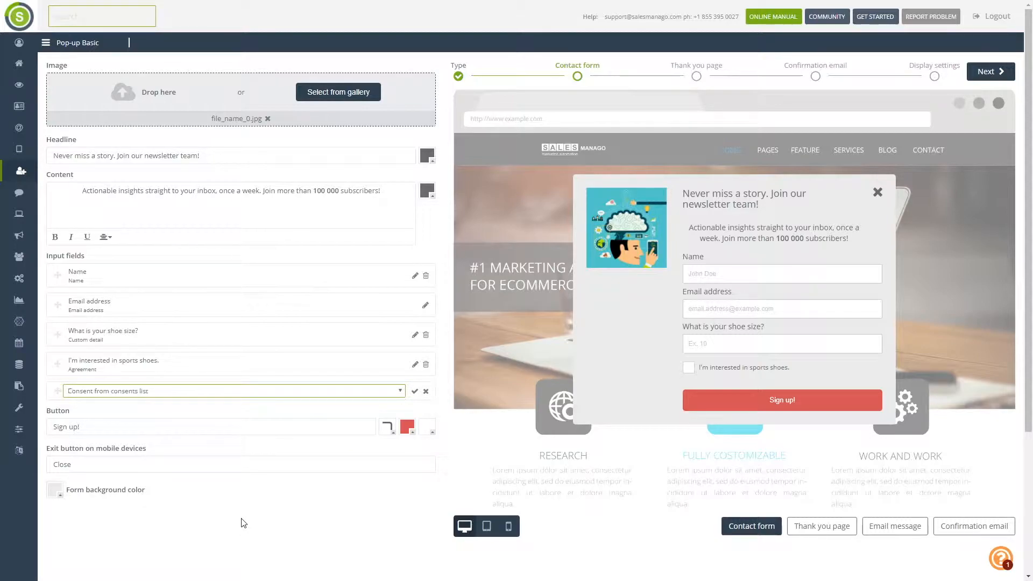
{"action": "left_click", "coordinate": [415, 391]}
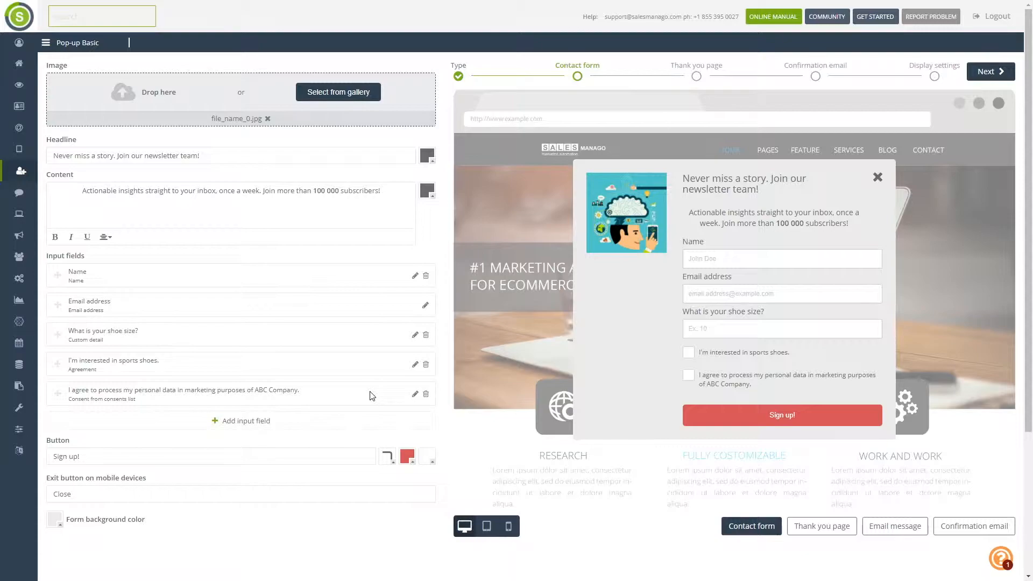
Choose Consent_2 as the consent for the consents-list field.
{"action": "left_click", "coordinate": [415, 396]}
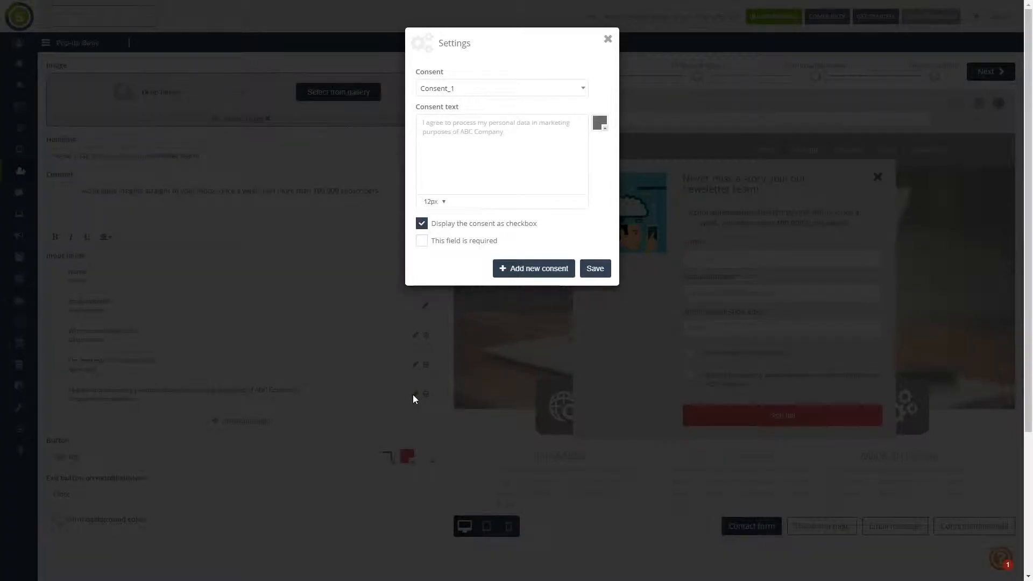
{"action": "left_click", "coordinate": [530, 89]}
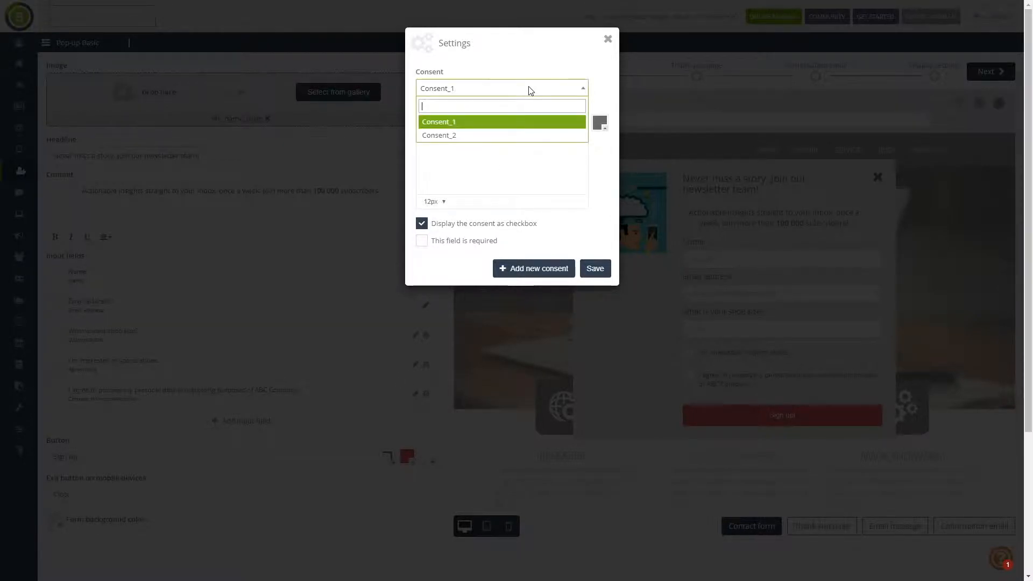
{"action": "left_click", "coordinate": [526, 137]}
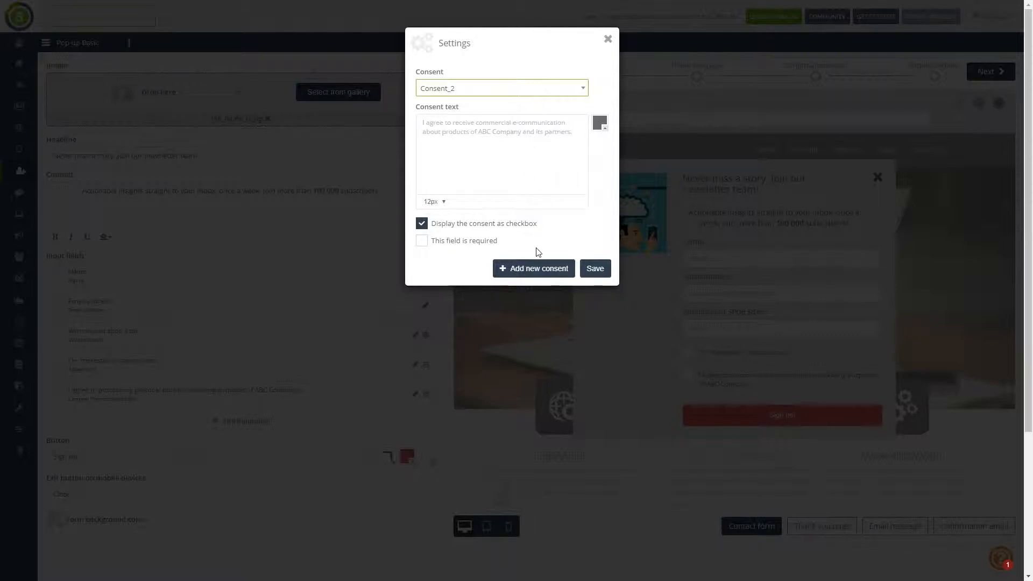
Start adding a new consent and name it "Consent 3".
{"action": "left_click", "coordinate": [546, 268]}
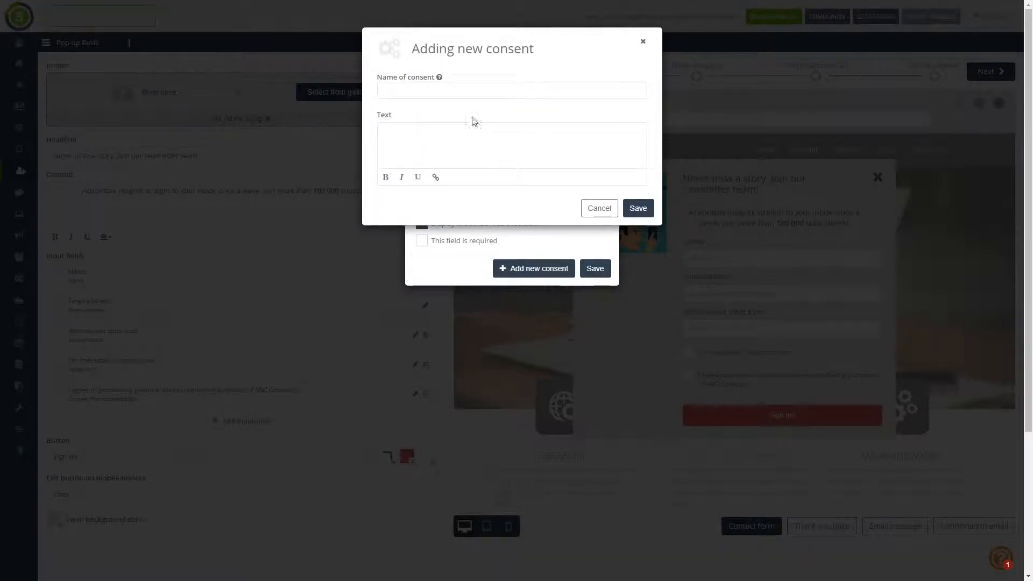
{"action": "type", "text": "C"}
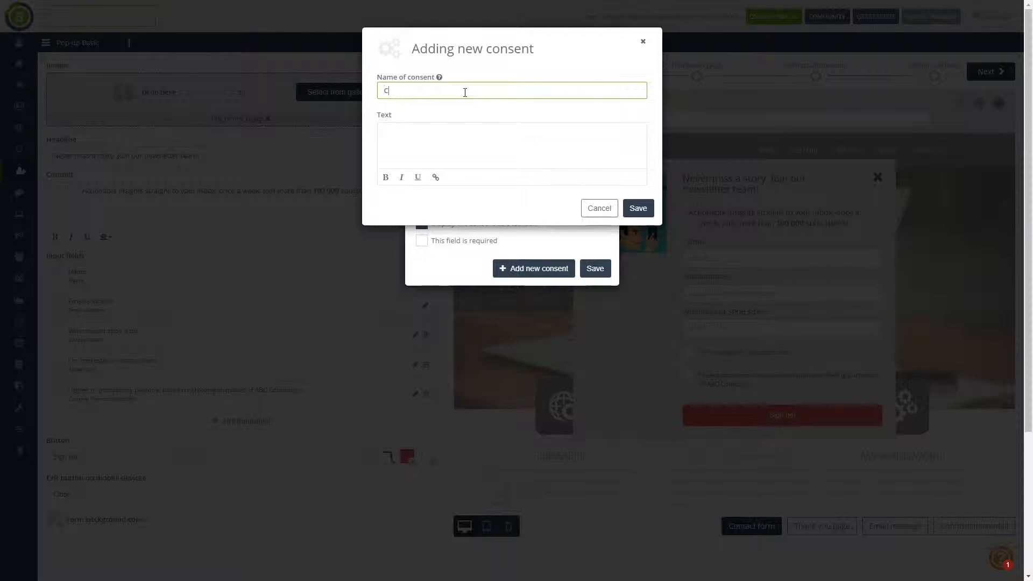
{"action": "type", "text": "onsent 3"}
Write the new consent's text as "I agree to terms and conditions listed here.".
{"action": "left_click", "coordinate": [440, 145]}
{"action": "type", "text": "This is a test"}
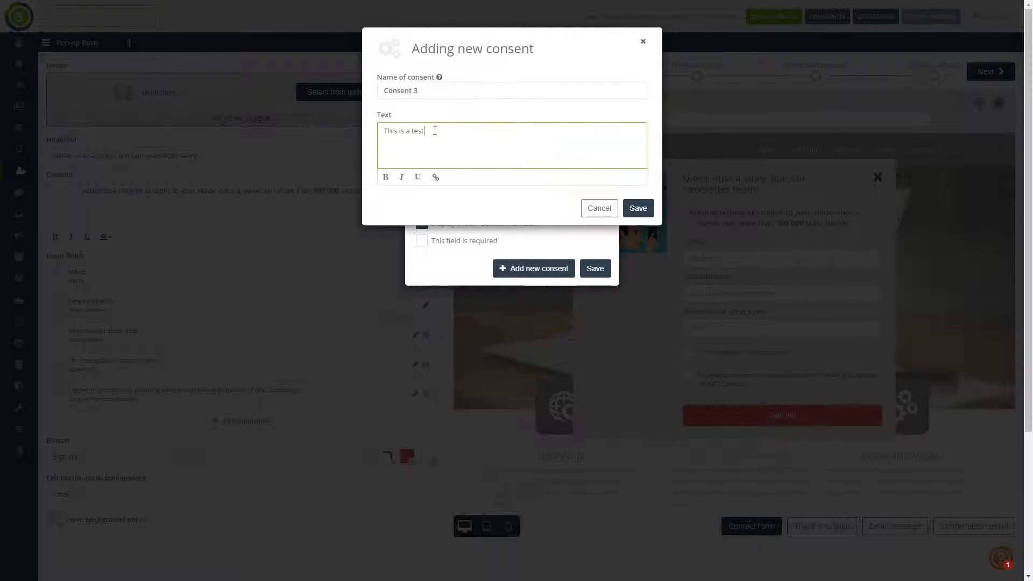
{"action": "left_click_drag", "start_coordinate": [438, 131], "coordinate": [379, 133]}
{"action": "key", "text": "BackSpace"}
{"action": "type", "text": "I agree to"}
{"action": "type", "text": " term"}
{"action": "type", "text": "s and coni"}
{"action": "type", "text": "dio"}
{"action": "key", "text": "BackSpace"}
{"action": "key", "text": "BackSpace"}
{"action": "key", "text": "BackSpace"}
{"action": "key", "text": "BackSpace"}
{"action": "type", "text": "ditions listed here."}
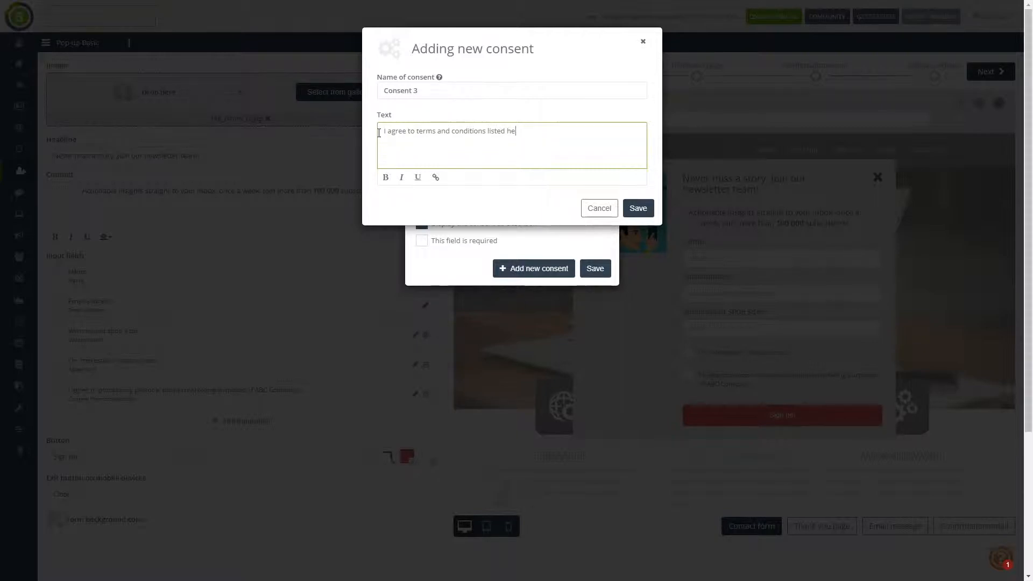
{"action": "double_click", "coordinate": [516, 132]}
{"action": "left_click", "coordinate": [434, 179]}
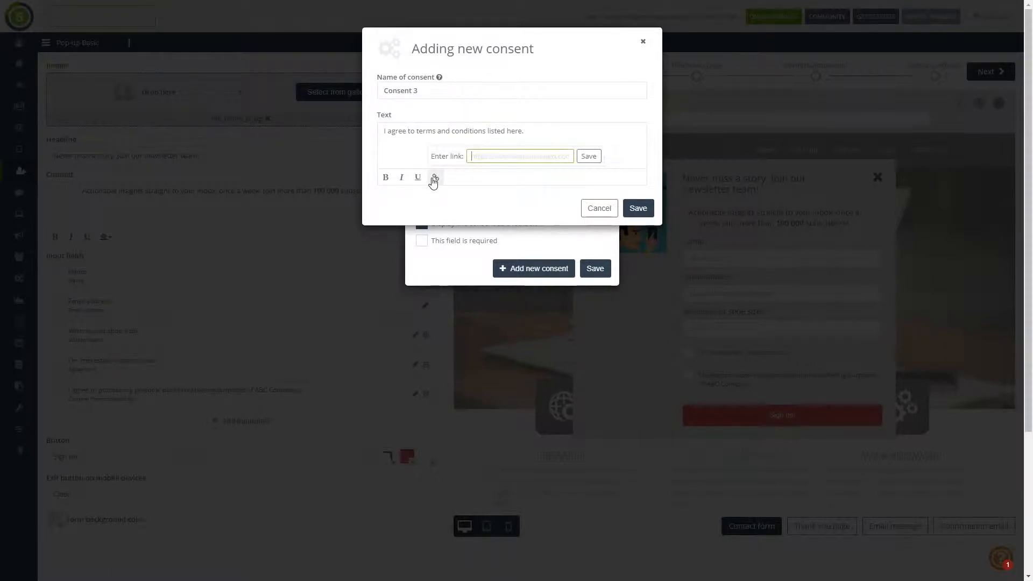
{"action": "type", "text": "https://"}
{"action": "type", "text": "s"}
{"action": "type", "text": "www.sa"}
{"action": "type", "text": "lesmanago"}
{"action": "type", "text": ".com"}
{"action": "type", "text": "/faq"}
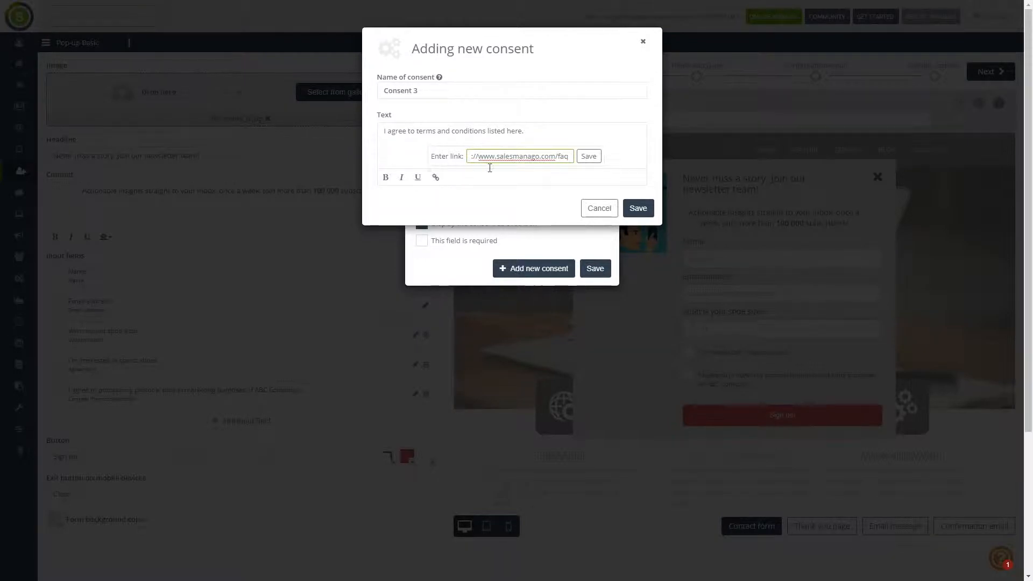
{"action": "left_click", "coordinate": [591, 159]}
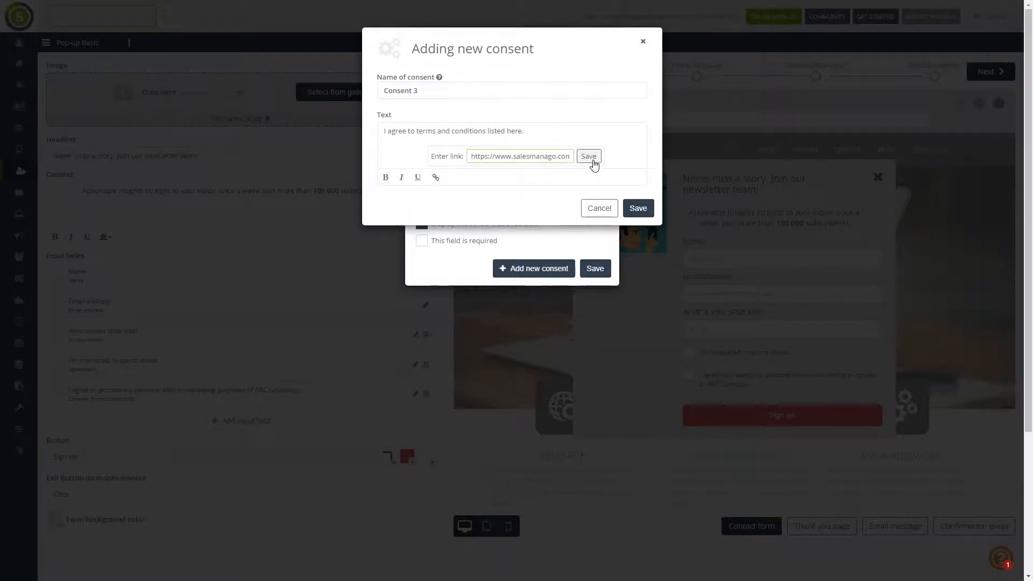
Rename the new consent to "Consent_3" and save it.
{"action": "left_click", "coordinate": [639, 209]}
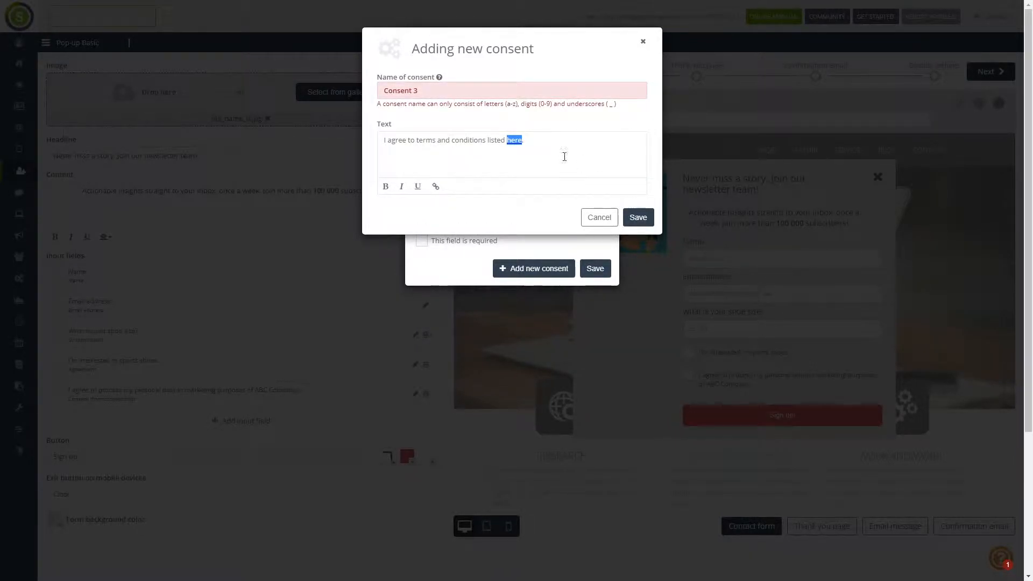
{"action": "left_click", "coordinate": [415, 91]}
{"action": "key", "text": "BackSpace"}
{"action": "type", "text": "_"}
{"action": "left_click", "coordinate": [637, 212]}
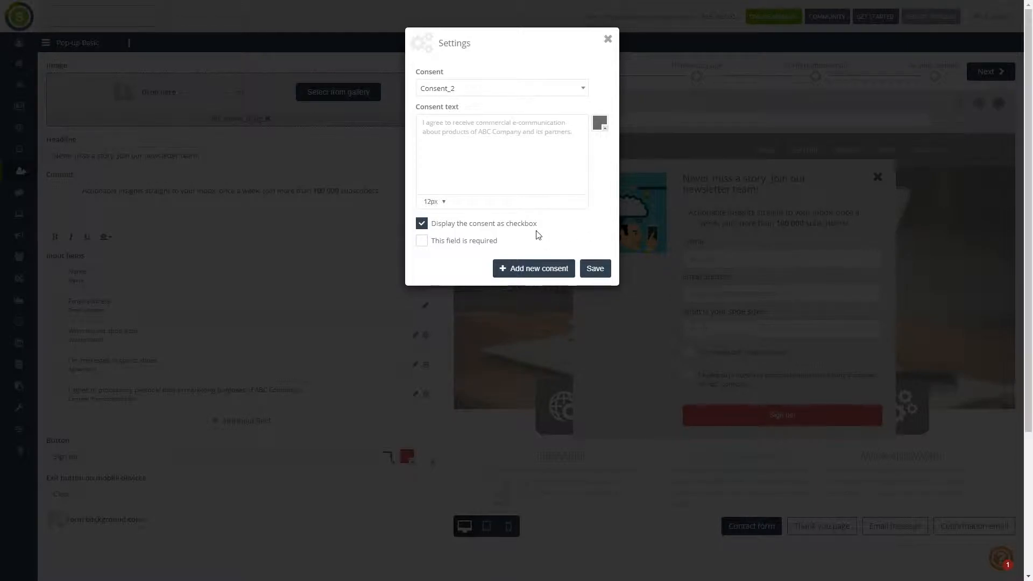
Mark the Consent_2 field as required and save its settings.
{"action": "left_click", "coordinate": [424, 242]}
{"action": "left_click", "coordinate": [595, 269]}
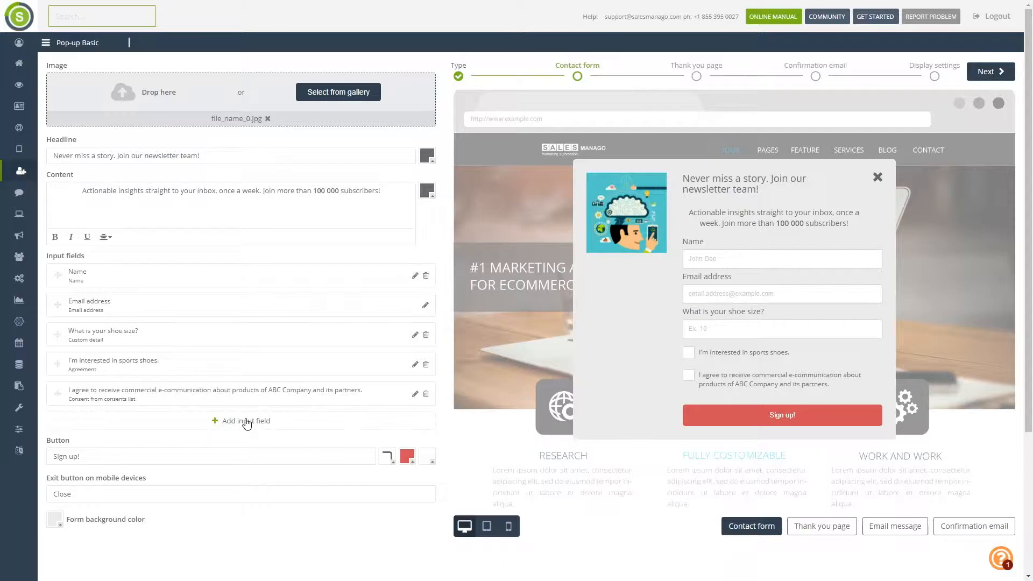
Add an "Any text" input field below the consent on the contact form.
{"action": "left_click", "coordinate": [264, 424]}
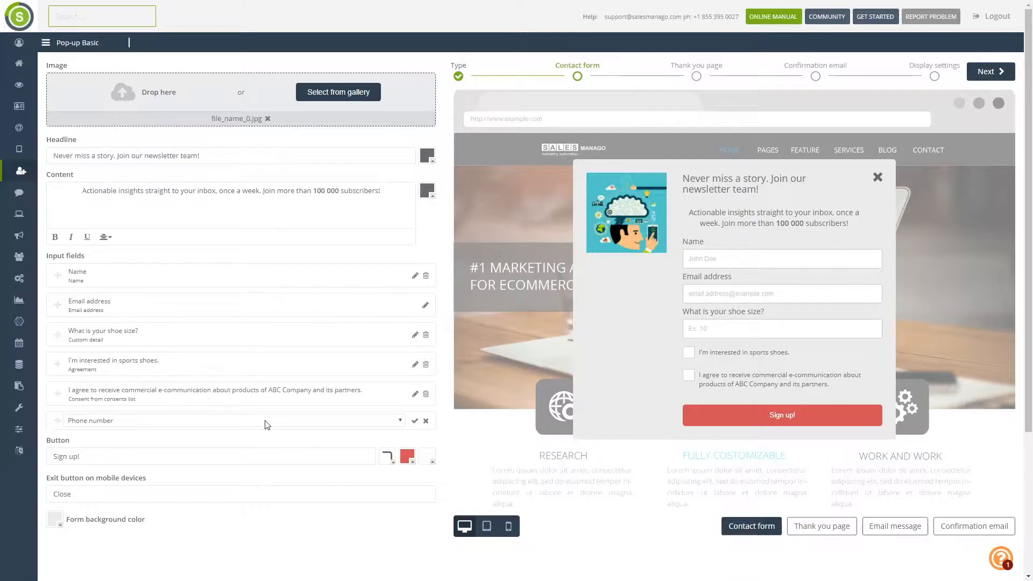
{"action": "left_click", "coordinate": [279, 424]}
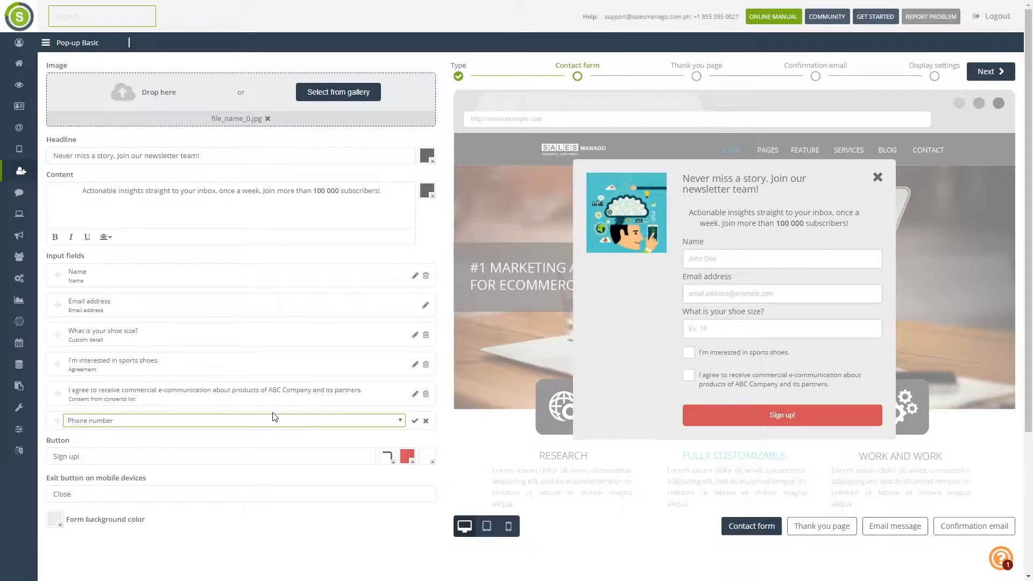
{"action": "left_click", "coordinate": [273, 414]}
{"action": "left_click", "coordinate": [414, 423]}
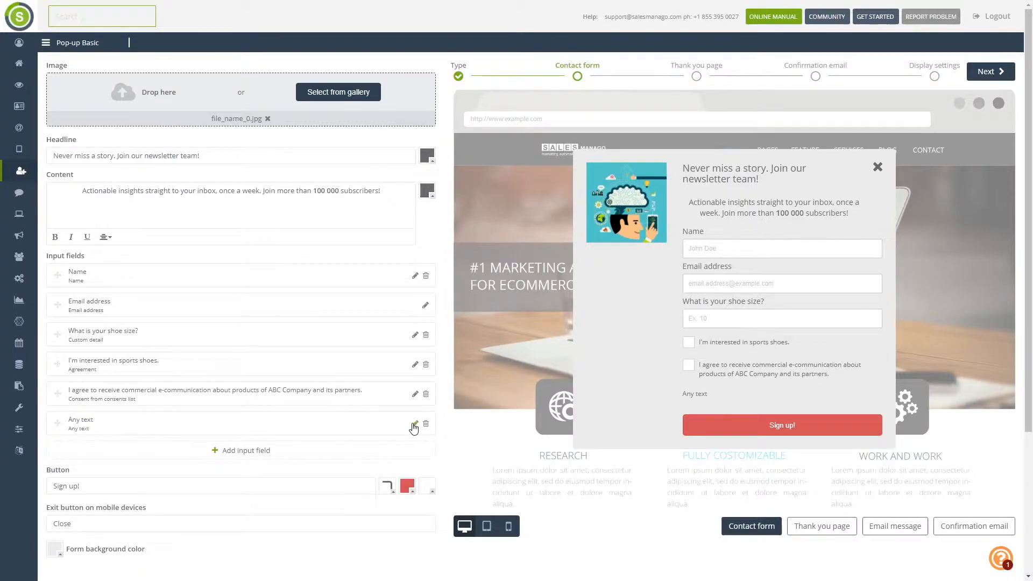
Replace the content of the "Any text" field with "Learn more here".
{"action": "left_click", "coordinate": [415, 425]}
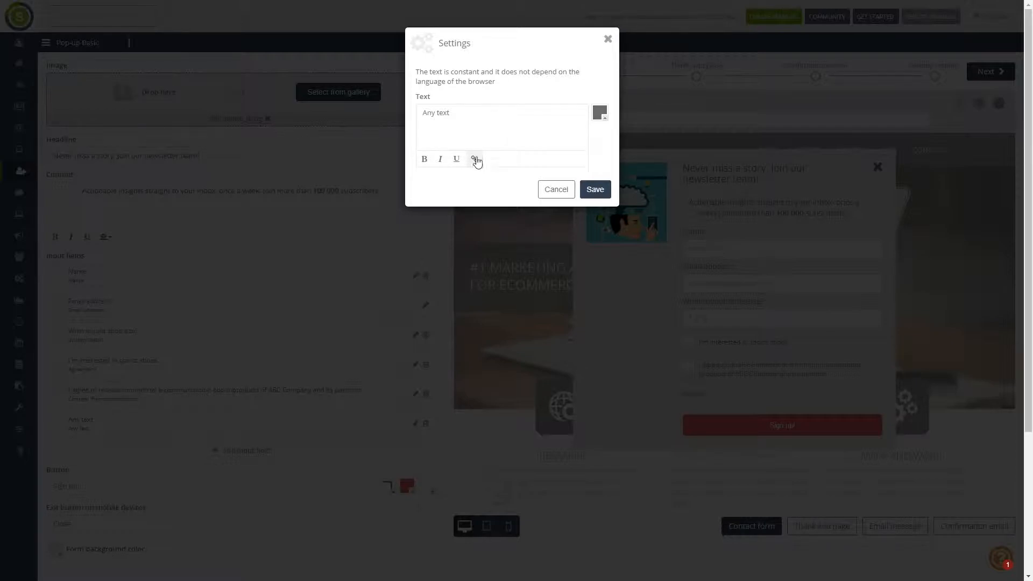
{"action": "left_click_drag", "start_coordinate": [469, 113], "coordinate": [405, 116]}
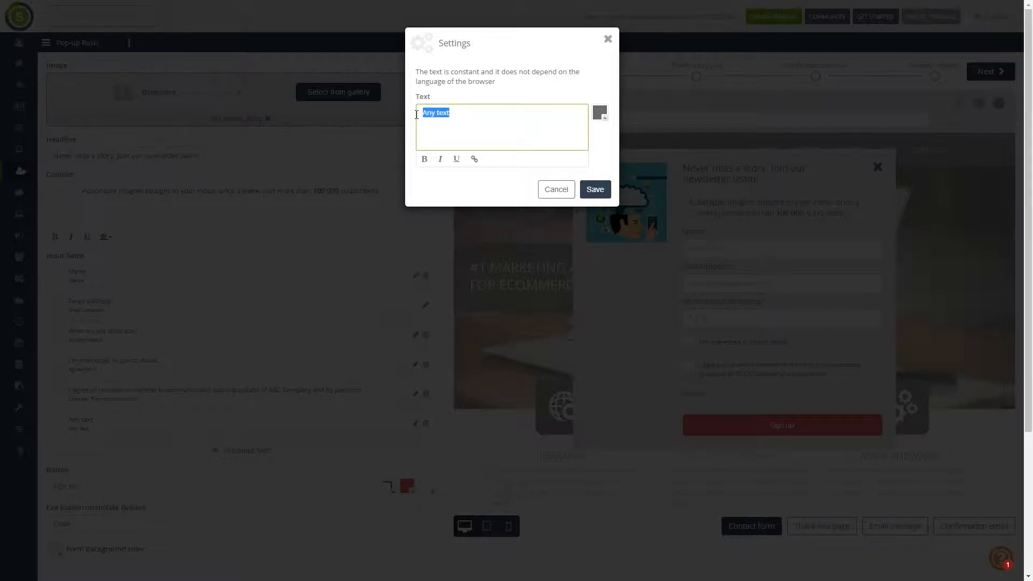
{"action": "type", "text": "R"}
{"action": "key", "text": "BackSpace"}
{"action": "type", "text": "Learn more here"}
{"action": "key", "text": "ctrl+shift+Left"}
{"action": "left_click", "coordinate": [475, 159]}
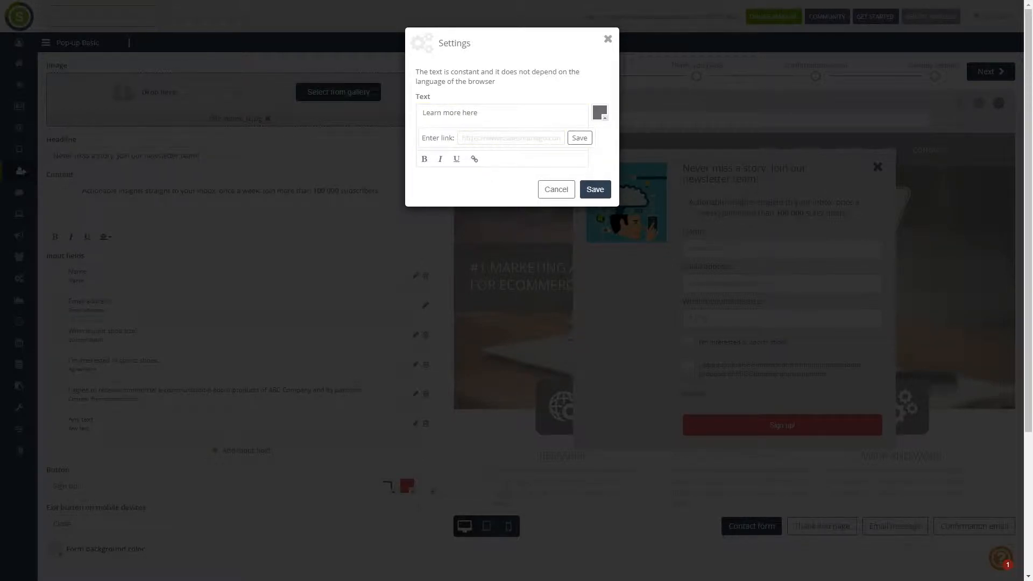
{"action": "type", "text": "https://www.salesmanago.com"}
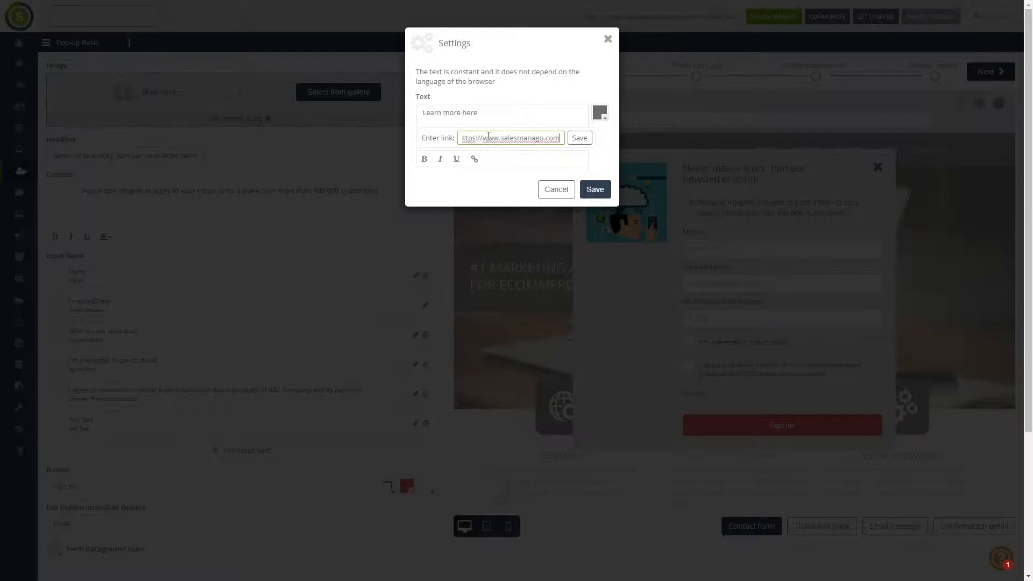
{"action": "left_click", "coordinate": [580, 138]}
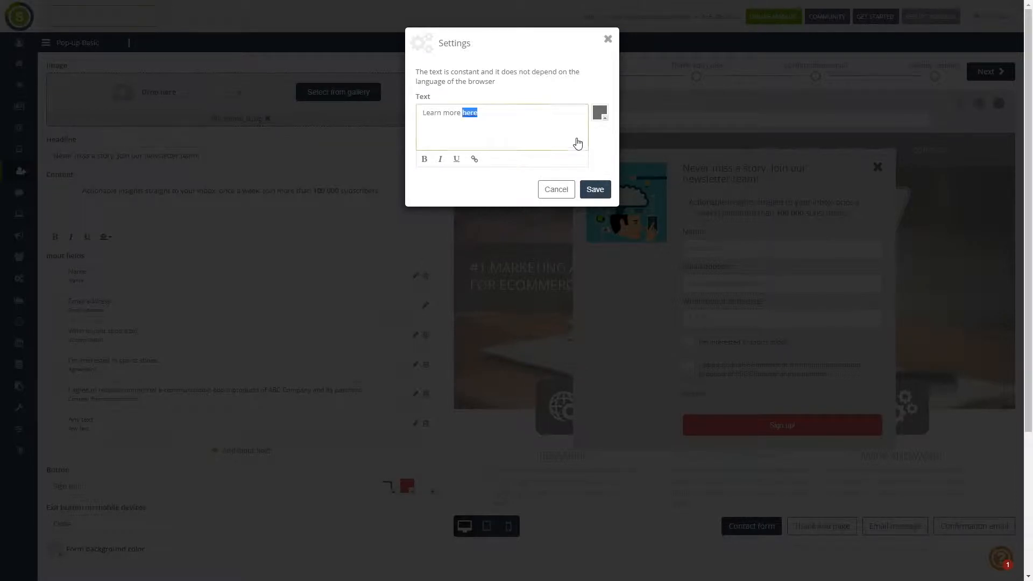
{"action": "left_click", "coordinate": [588, 190]}
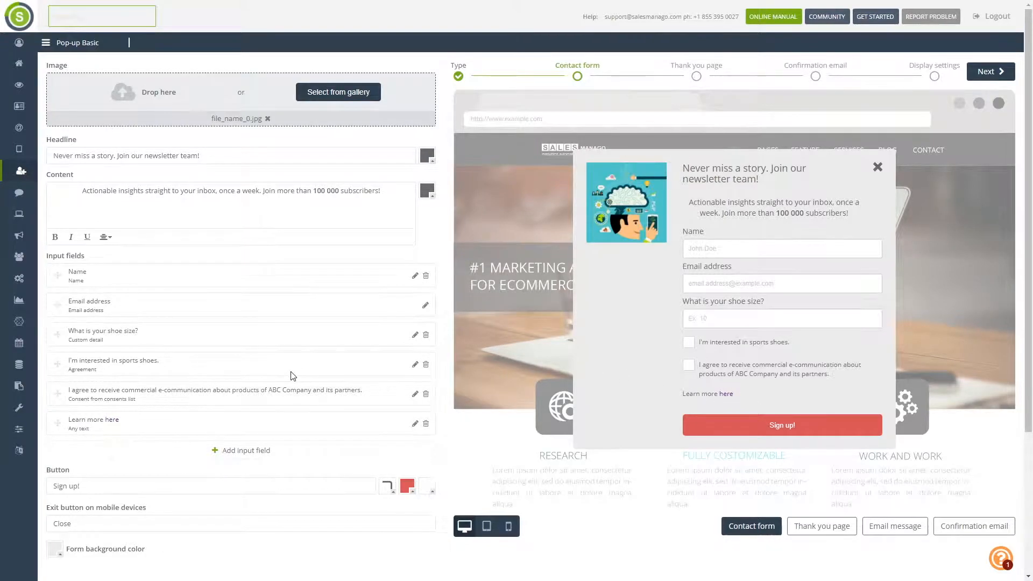
{"action": "scroll", "coordinate": [298, 374], "scroll_direction": "down", "scroll_amount": 4}
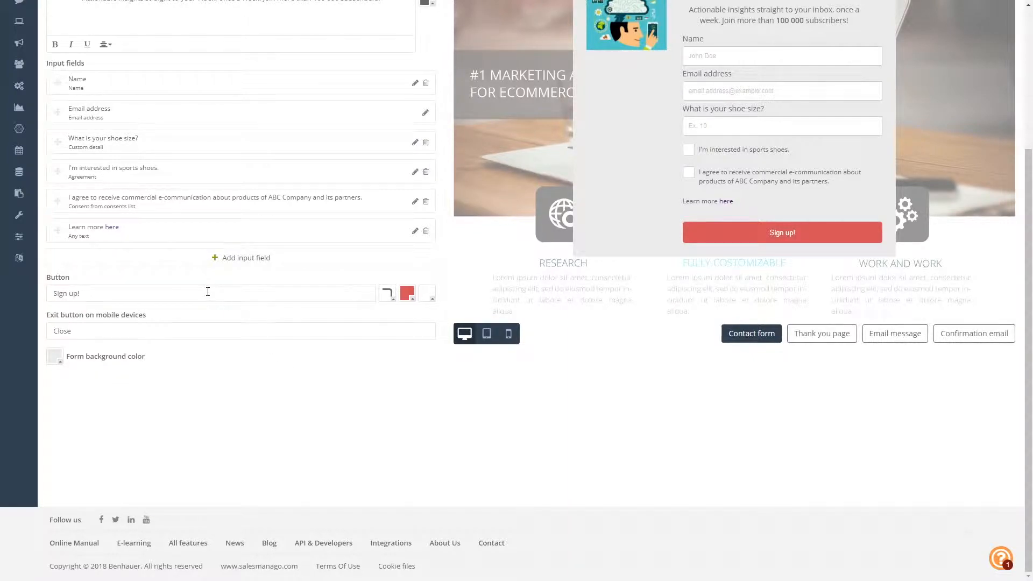
{"action": "scroll", "coordinate": [208, 297], "scroll_direction": "up", "scroll_amount": 2}
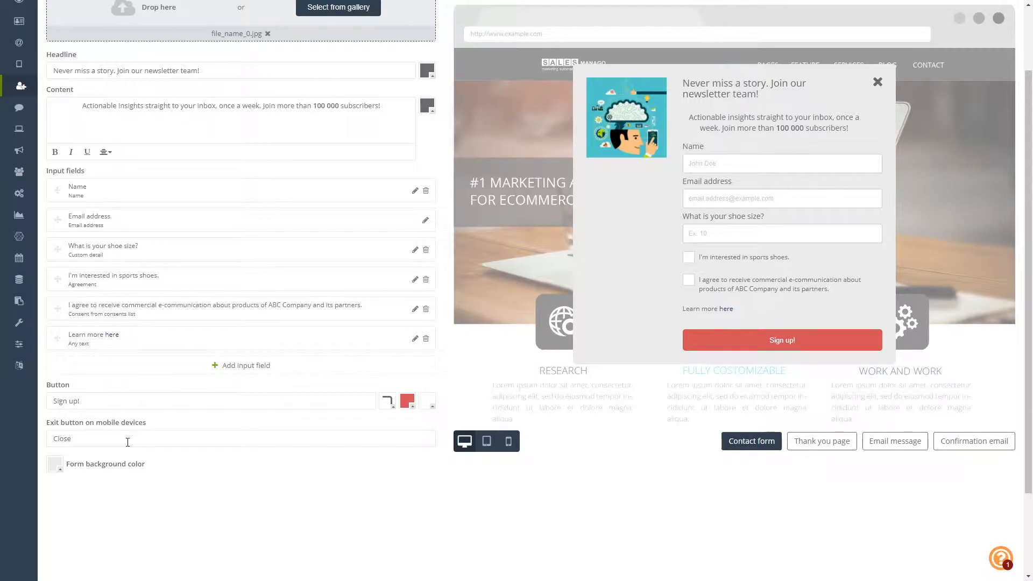
{"action": "scroll", "coordinate": [253, 438], "scroll_direction": "up", "scroll_amount": 1}
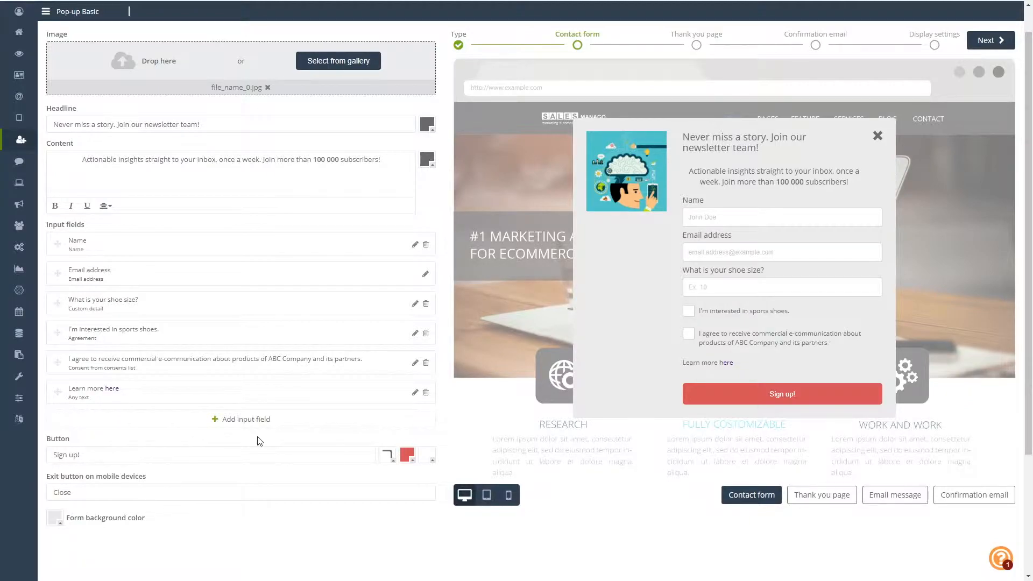
Preview the pop-up on a tablet and set the exit button text for mobile devices to "No thanks".
{"action": "left_click", "coordinate": [488, 496]}
{"action": "scroll", "coordinate": [680, 392], "scroll_direction": "down", "scroll_amount": 1}
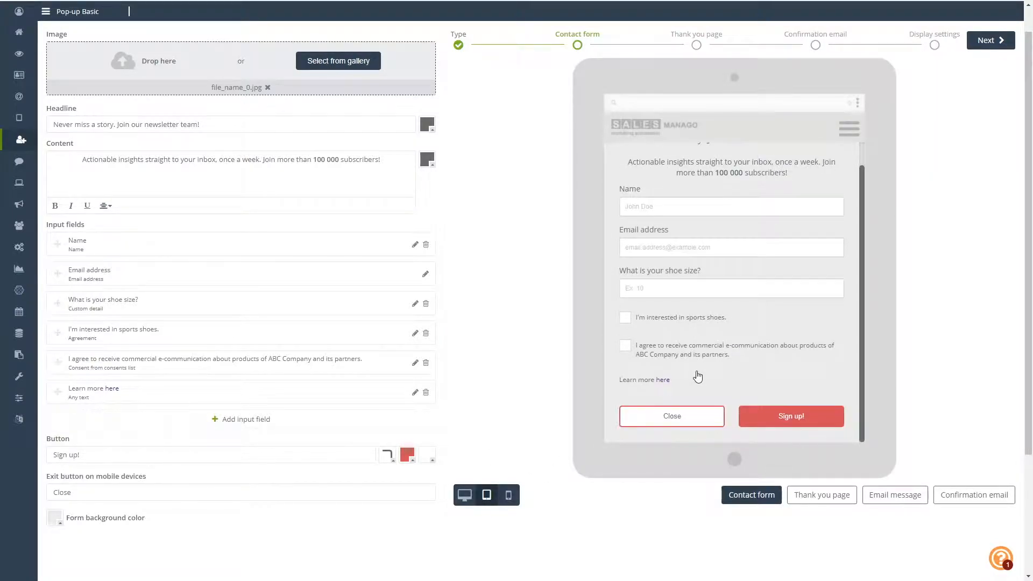
{"action": "double_click", "coordinate": [54, 491]}
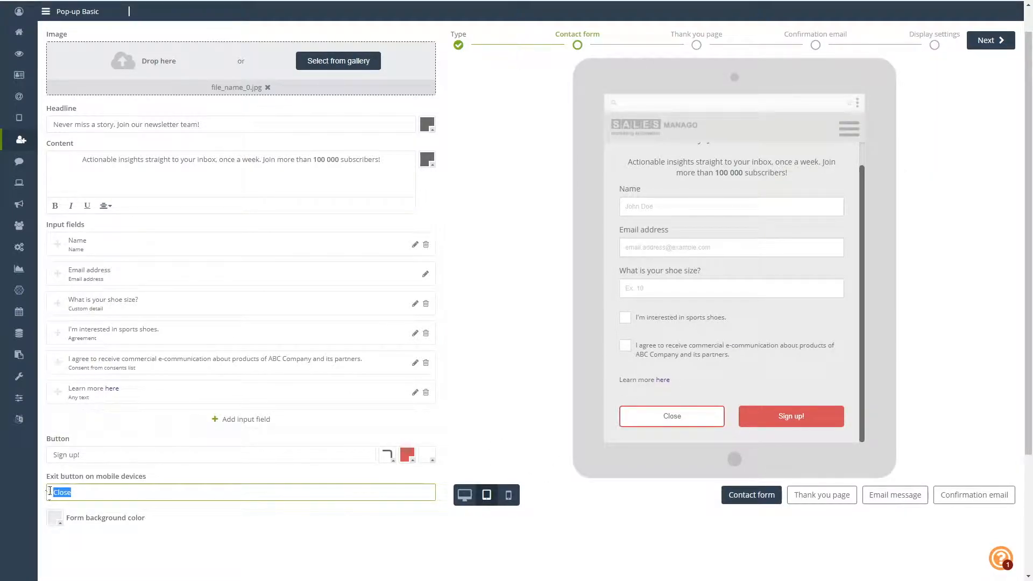
{"action": "type", "text": "No thanks"}
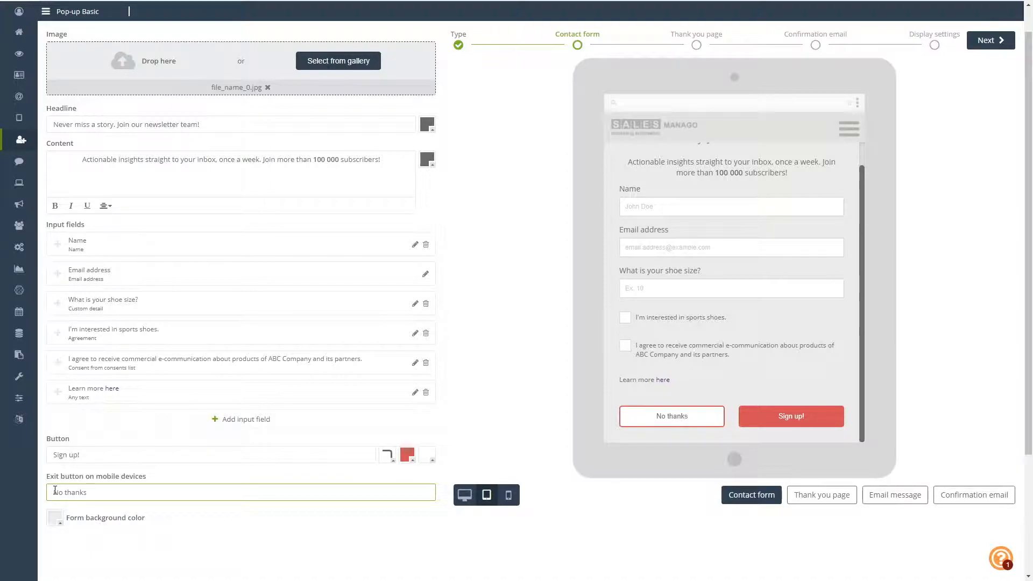
Preview the pop-up on a smartphone and add an exclamation mark to the exit button text, making it "No thanks!".
{"action": "left_click", "coordinate": [508, 498]}
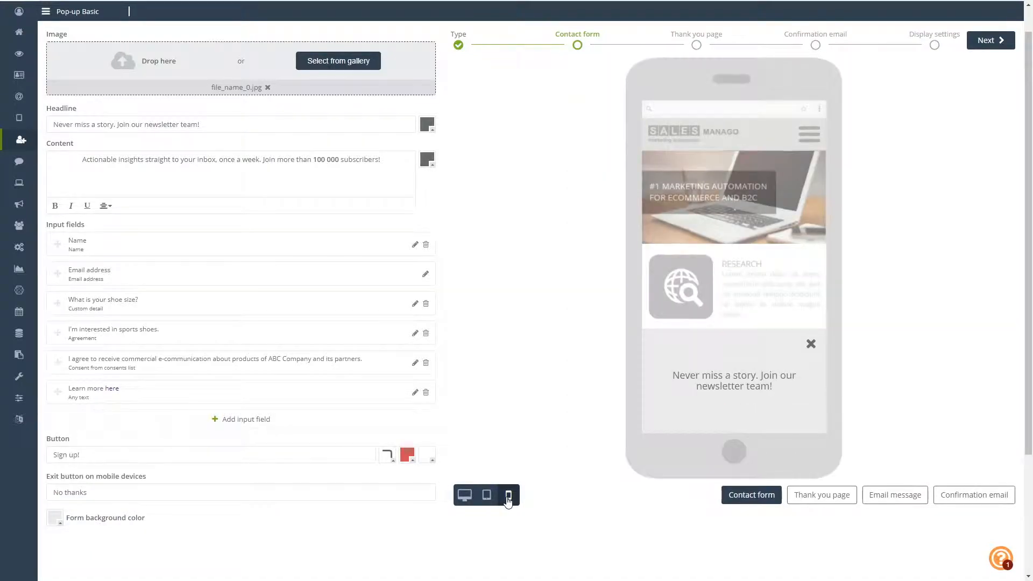
{"action": "scroll", "coordinate": [753, 368], "scroll_direction": "down", "scroll_amount": 4}
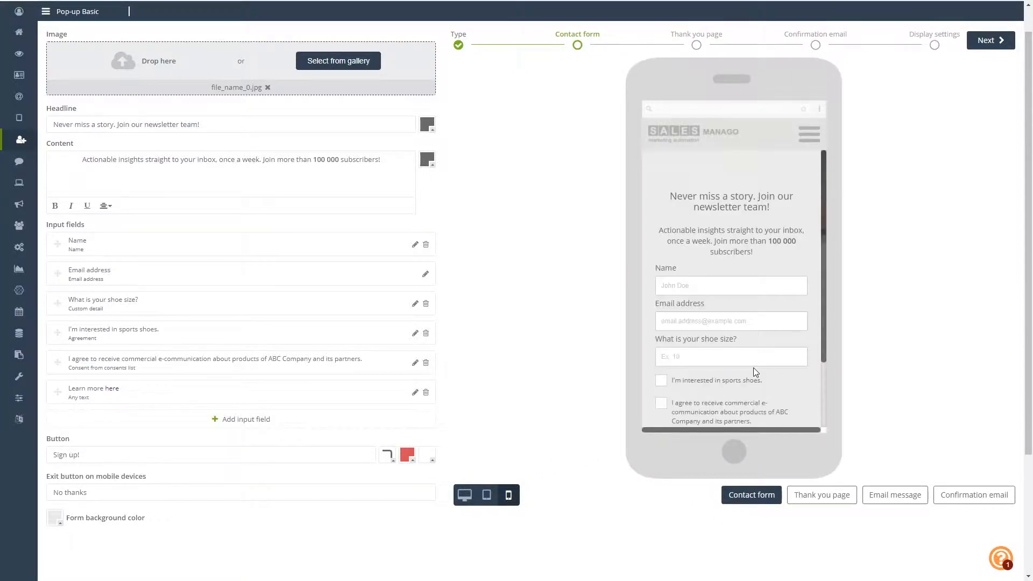
{"action": "scroll", "coordinate": [753, 369], "scroll_direction": "down", "scroll_amount": 2}
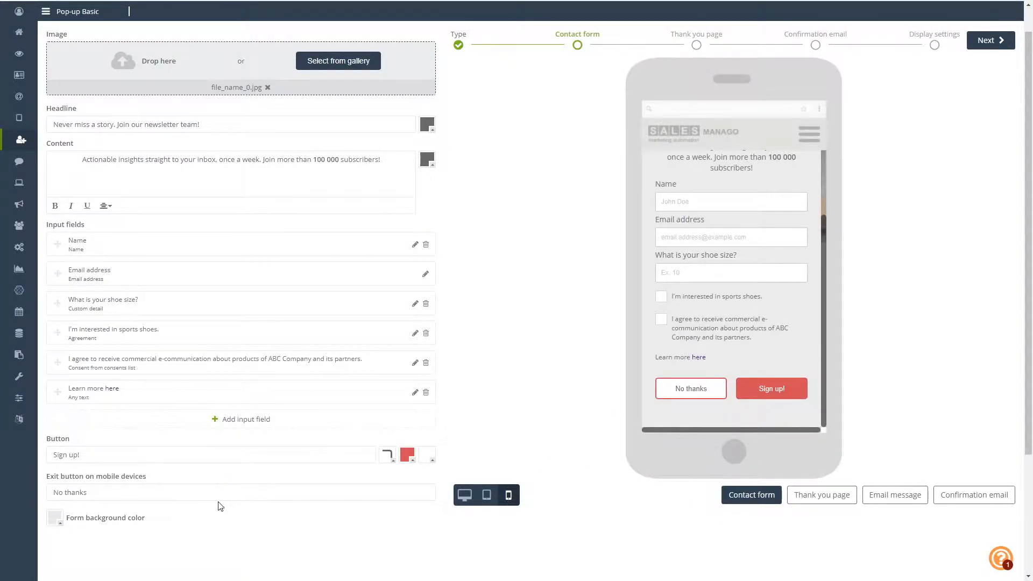
{"action": "left_click", "coordinate": [203, 491]}
{"action": "type", "text": "!"}
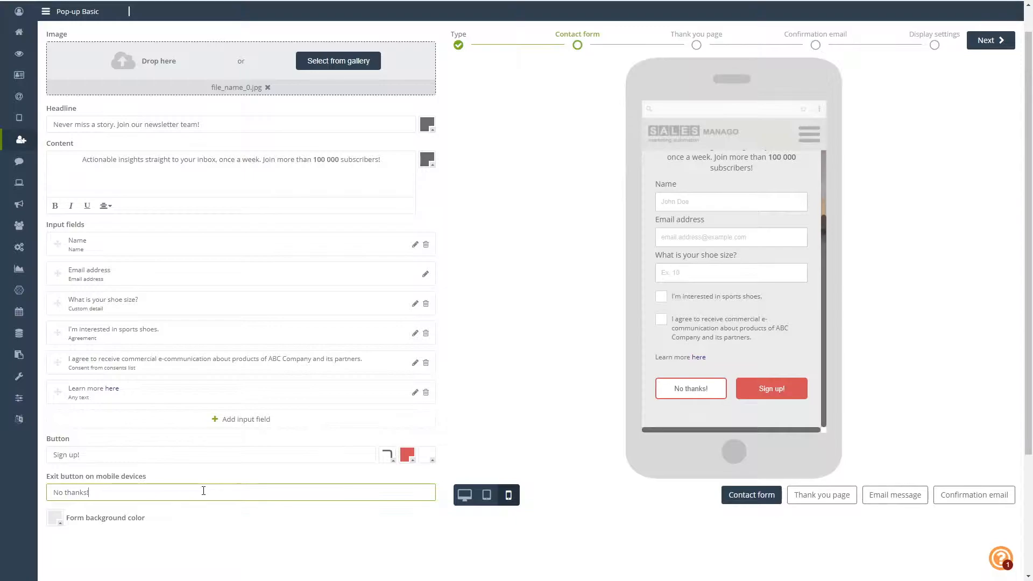
Return to the desktop preview and replace the sign-up button text with "Subscribe.".
{"action": "left_click", "coordinate": [465, 496]}
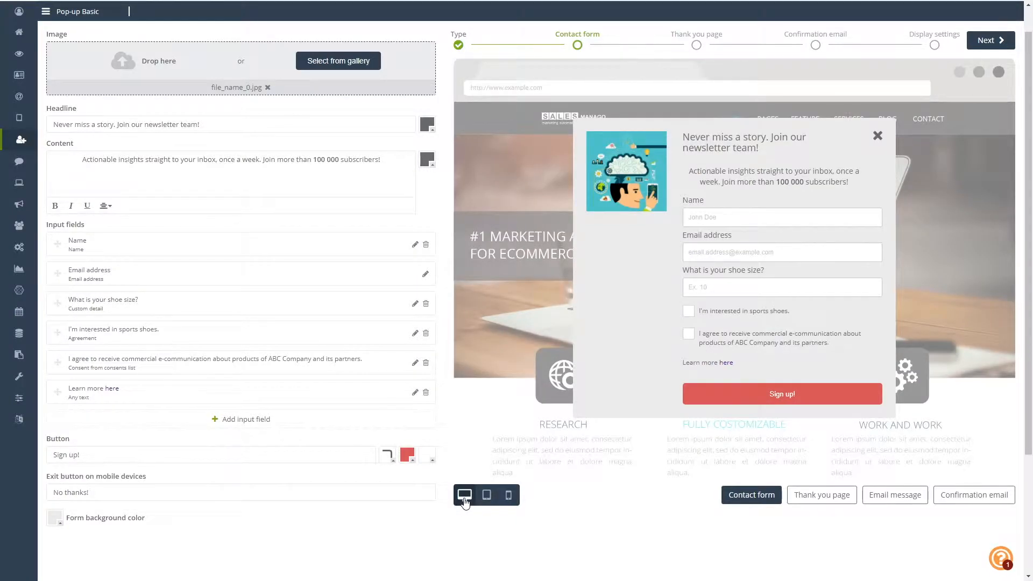
{"action": "left_click_drag", "start_coordinate": [207, 453], "coordinate": [2, 466]}
{"action": "type", "text": "Sub"}
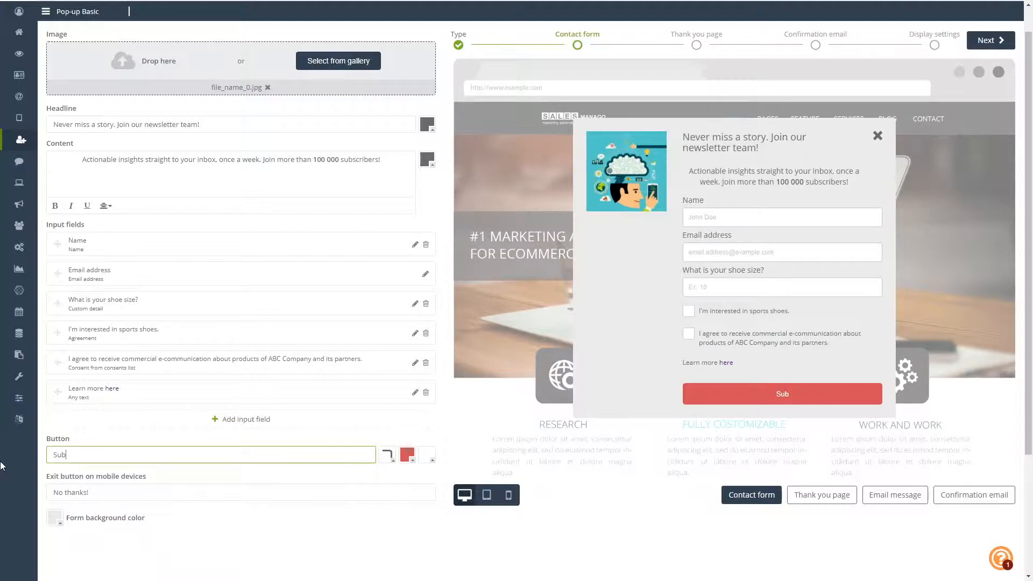
{"action": "type", "text": "scribe."}
{"action": "left_click", "coordinate": [211, 539]}
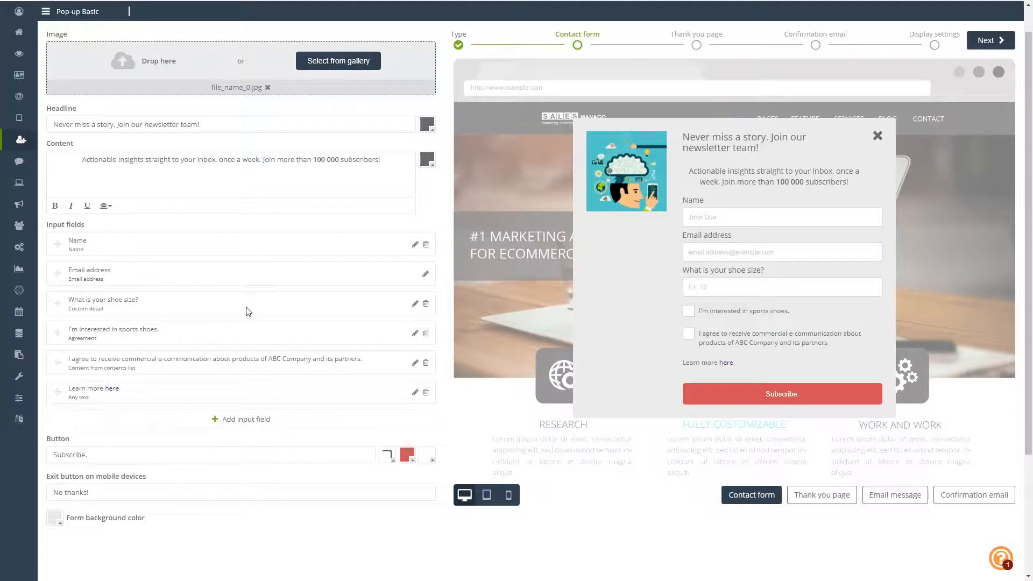
Set the text colours of both the headline and the content on the contact form to white.
{"action": "left_click", "coordinate": [426, 129]}
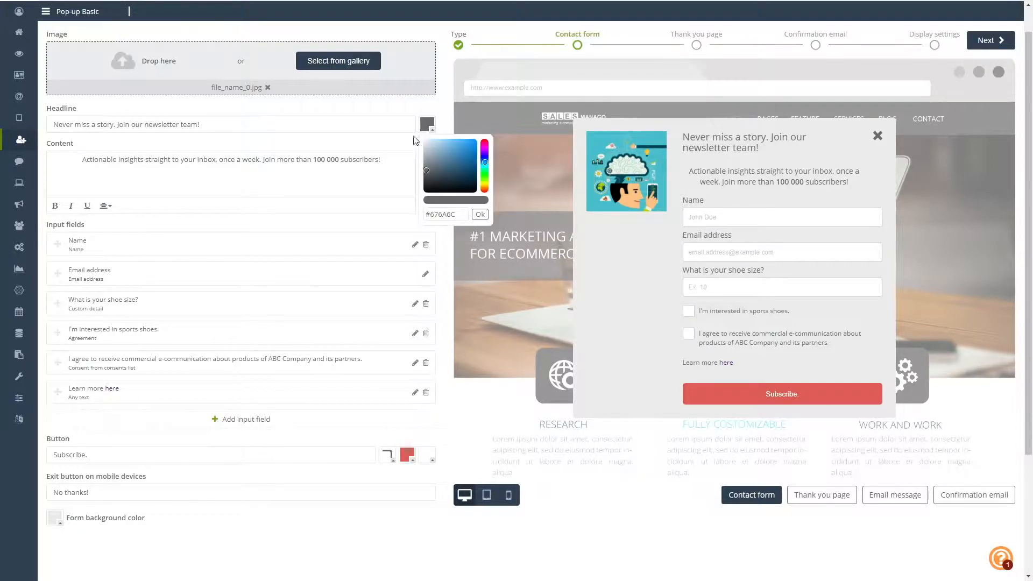
{"action": "left_click_drag", "start_coordinate": [427, 169], "coordinate": [410, 133]}
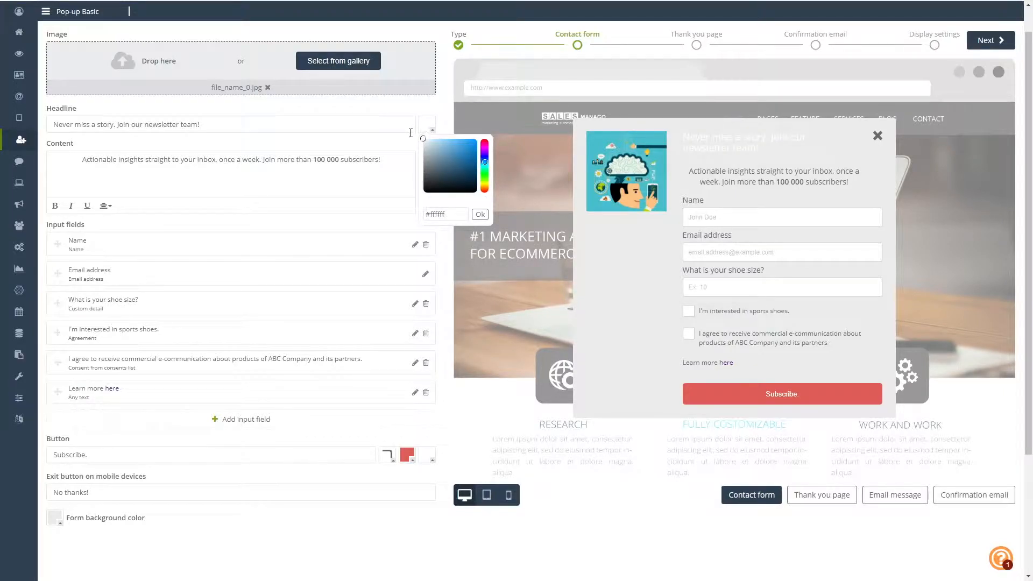
{"action": "left_click", "coordinate": [444, 120]}
{"action": "left_click", "coordinate": [426, 160]}
{"action": "left_click_drag", "start_coordinate": [430, 180], "coordinate": [411, 175]}
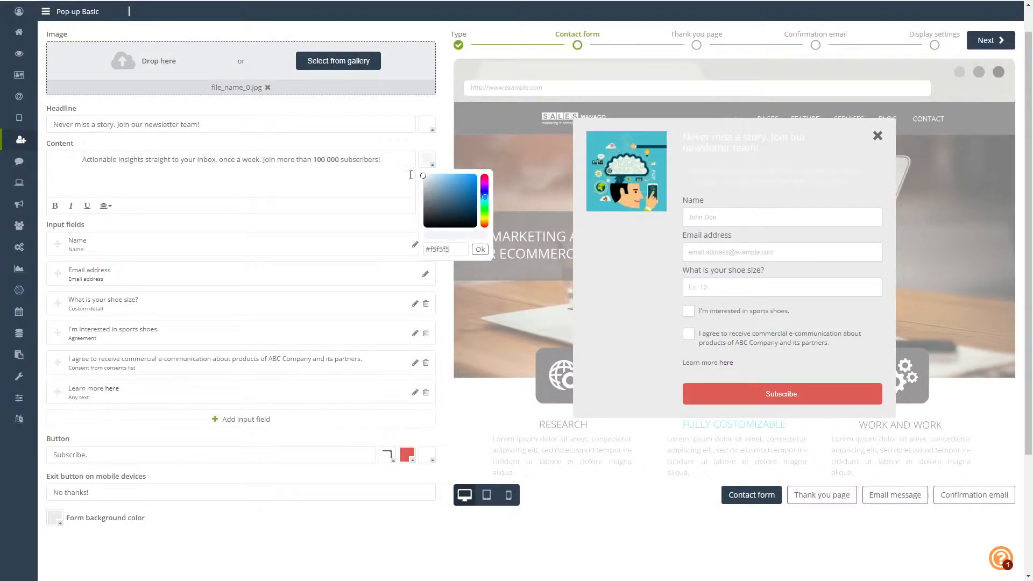
Try a dark shade for the contact form's background, and set the background colour to light red.
{"action": "left_click", "coordinate": [55, 519]}
{"action": "mouse_move", "coordinate": [58, 544]}
{"action": "left_mouse_down"}
{"action": "mouse_move", "coordinate": [62, 580]}
{"action": "mouse_move", "coordinate": [79, 562]}
{"action": "mouse_move", "coordinate": [79, 575]}
{"action": "left_mouse_up"}
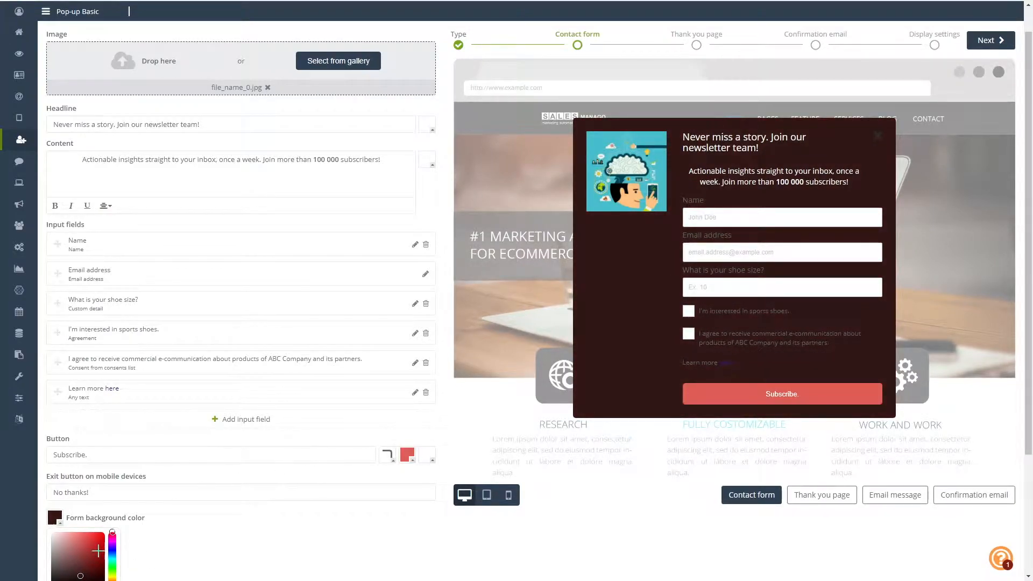
{"action": "left_click", "coordinate": [73, 532]}
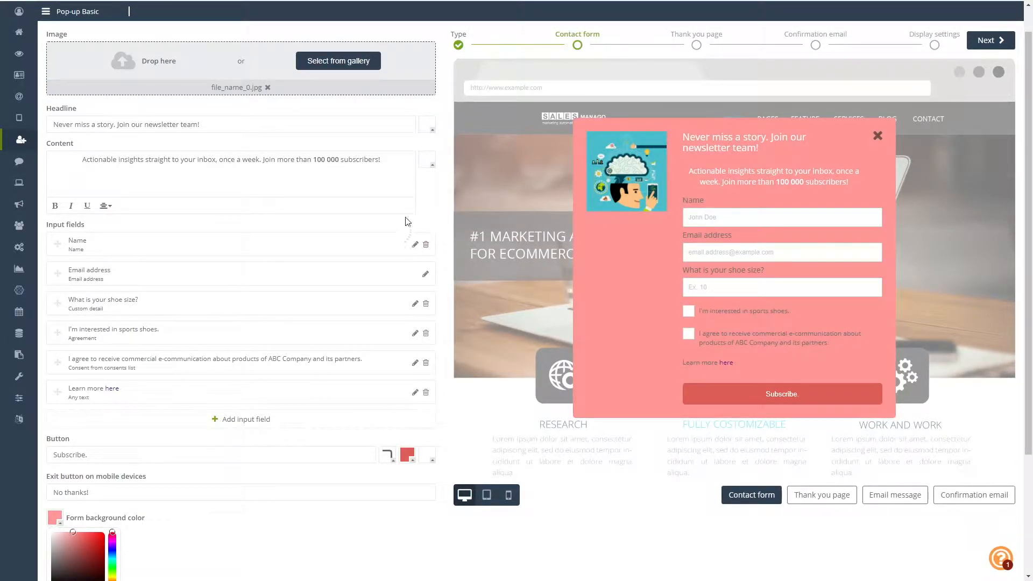
{"action": "left_click", "coordinate": [428, 218]}
{"action": "scroll", "coordinate": [725, 353], "scroll_direction": "down", "scroll_amount": 1}
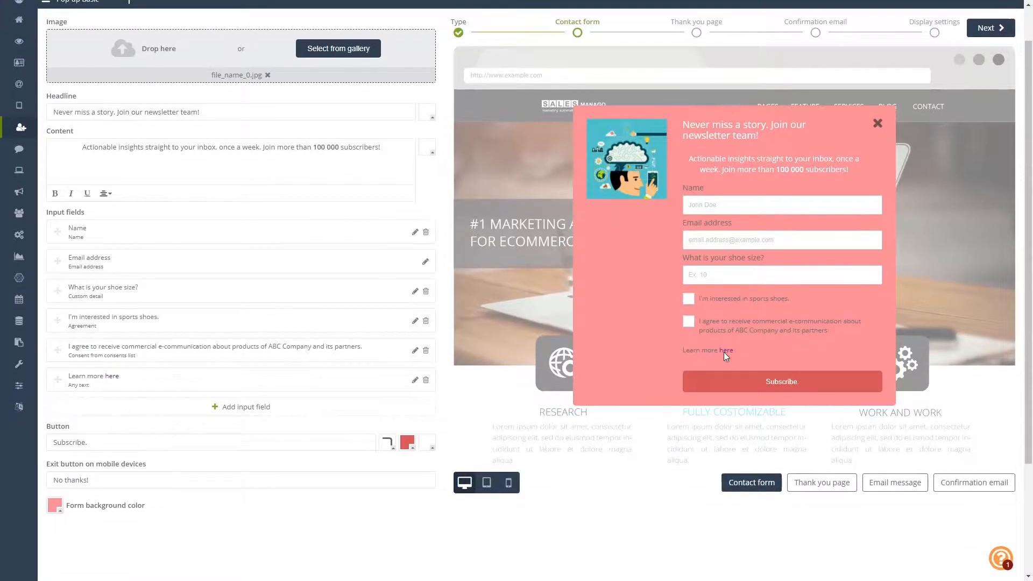
{"action": "scroll", "coordinate": [724, 353], "scroll_direction": "down", "scroll_amount": 1}
{"action": "scroll", "coordinate": [814, 422], "scroll_direction": "up", "scroll_amount": 1}
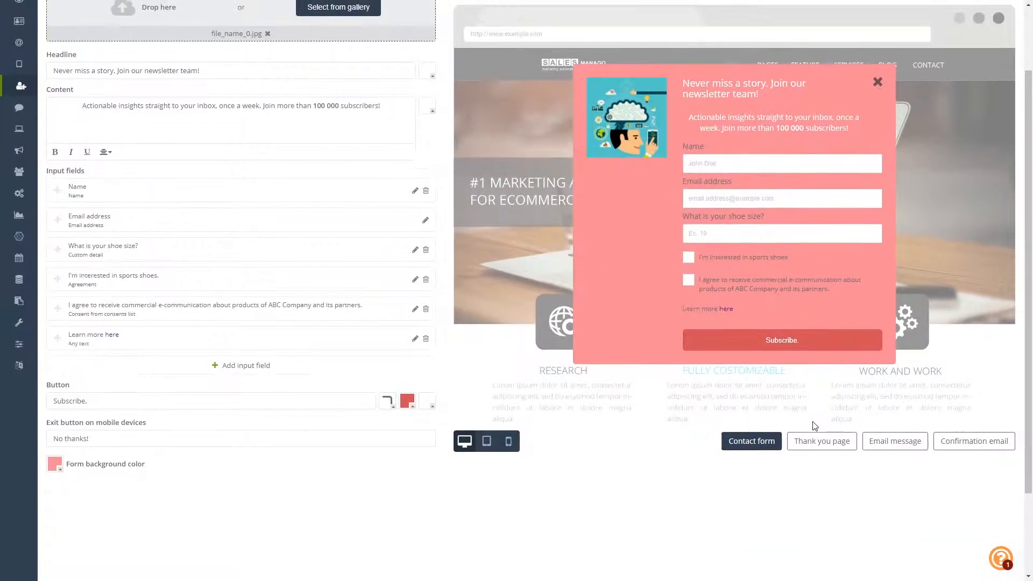
{"action": "scroll", "coordinate": [803, 435], "scroll_direction": "up", "scroll_amount": 1}
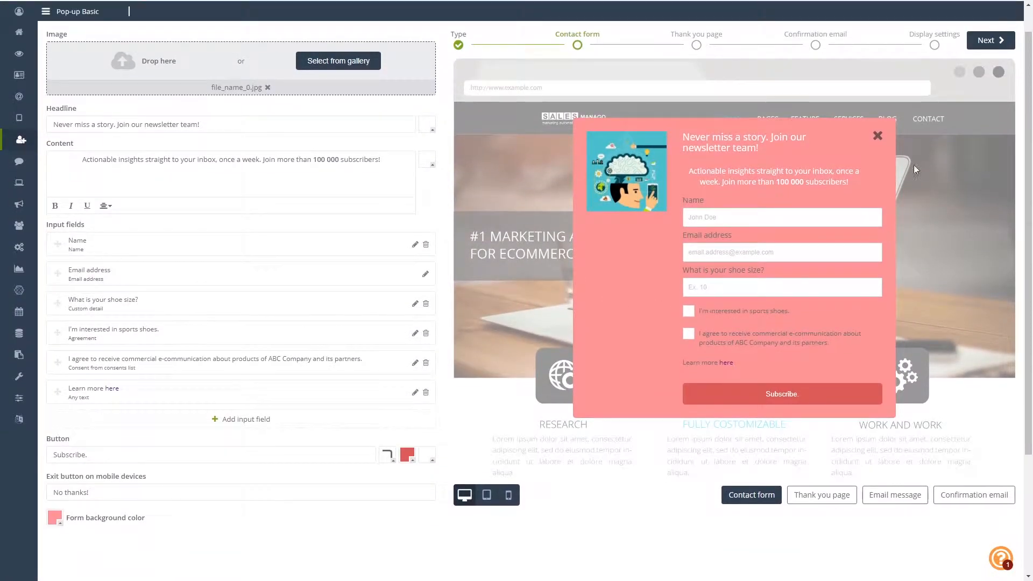
Proceed to the Thank you page and choose file_name_1.jpg from the gallery as its image.
{"action": "left_click", "coordinate": [979, 43]}
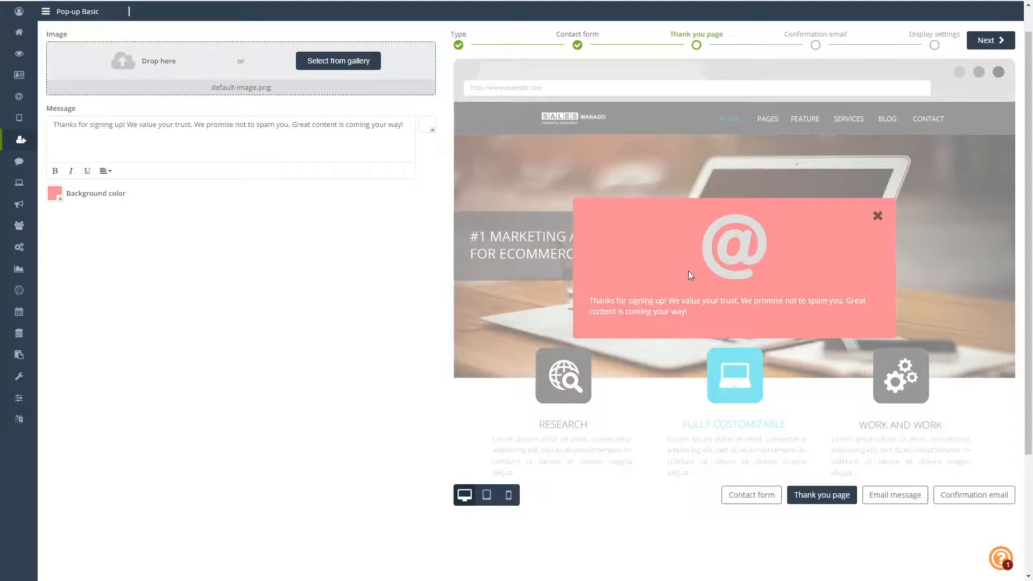
{"action": "left_click", "coordinate": [316, 69]}
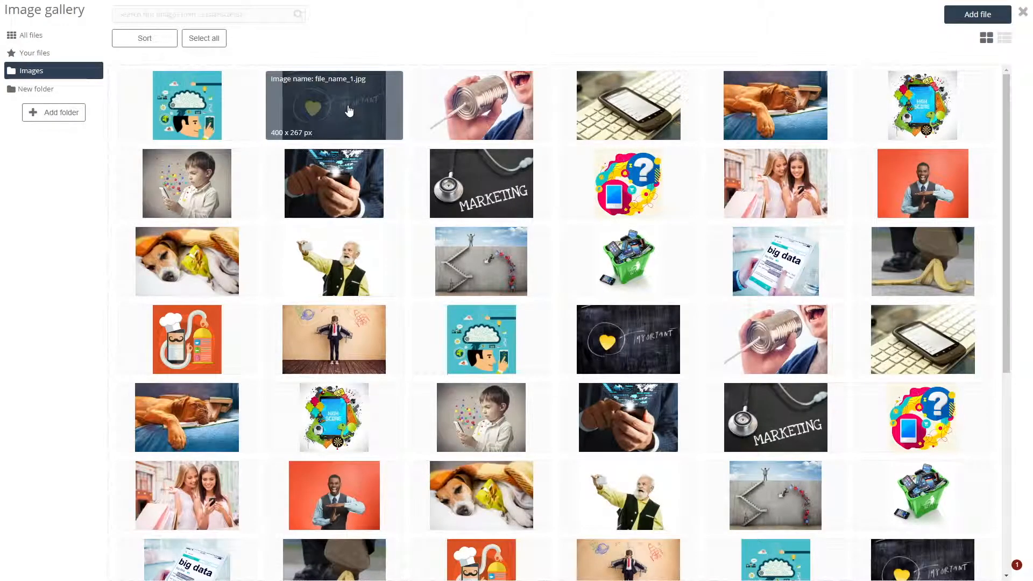
{"action": "left_click", "coordinate": [349, 110]}
{"action": "left_click", "coordinate": [983, 111]}
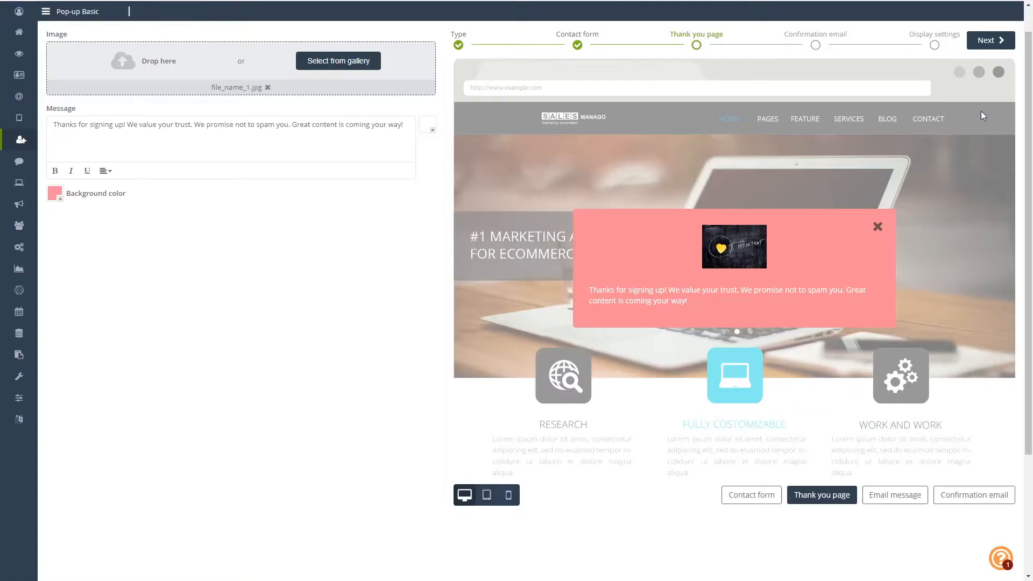
Add a separate paragraph "Make sure to check your inbox to confirm your subsription." below the existing thank-you message.
{"action": "left_click", "coordinate": [409, 129]}
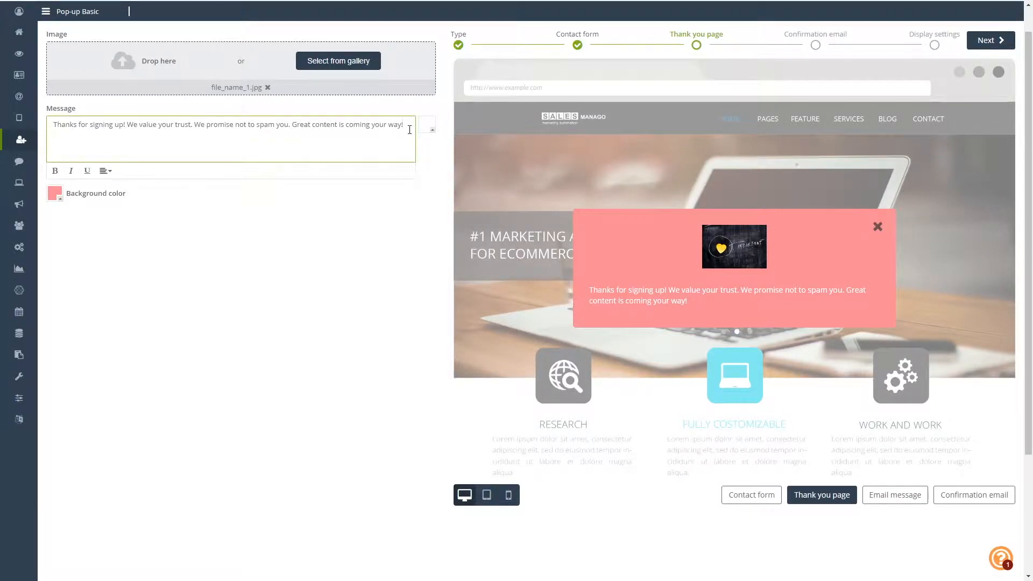
{"action": "key", "text": "Return"}
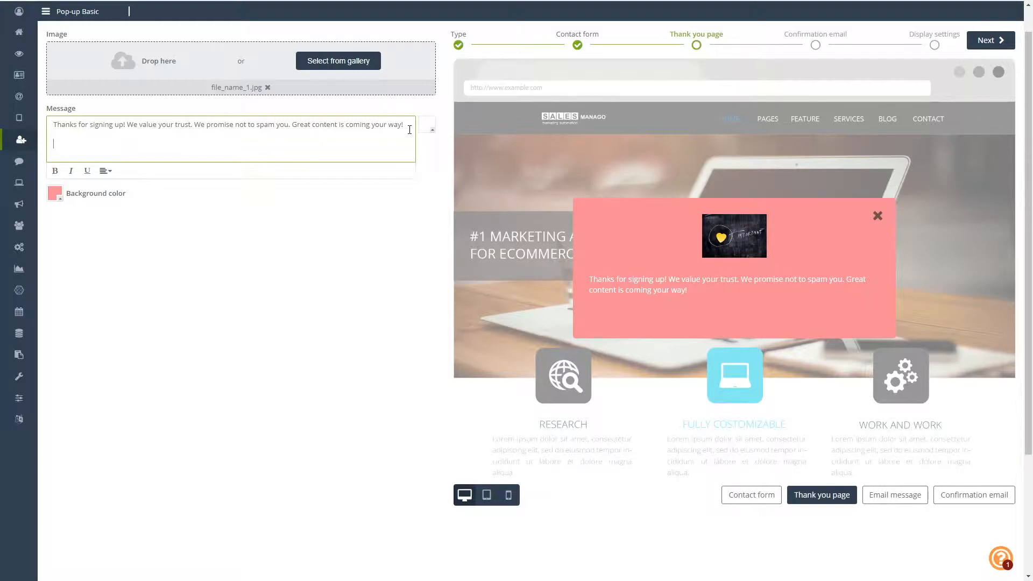
{"action": "key", "text": "Return"}
{"action": "type", "text": "Make sure to check your"}
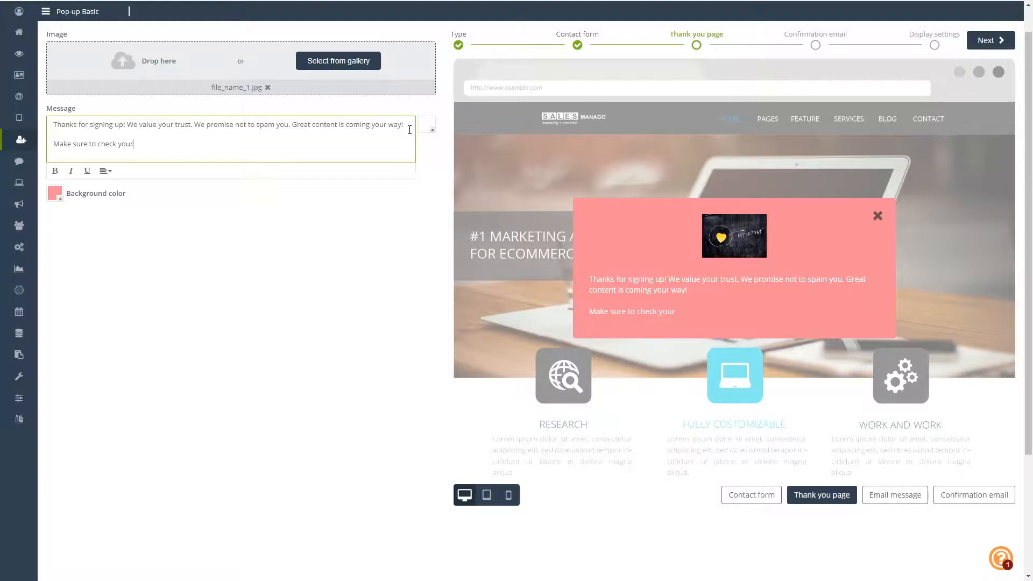
{"action": "type", "text": " inbox to confirm your sub"}
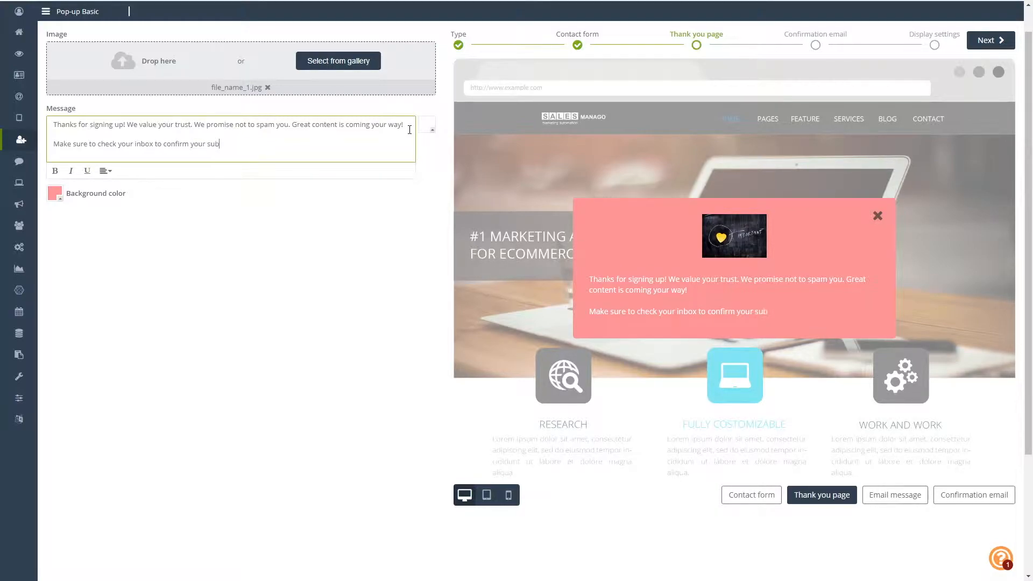
{"action": "type", "text": "sription."}
Centre all the text of the thank-you message.
{"action": "key", "text": "ctrl+a"}
{"action": "left_click", "coordinate": [105, 170]}
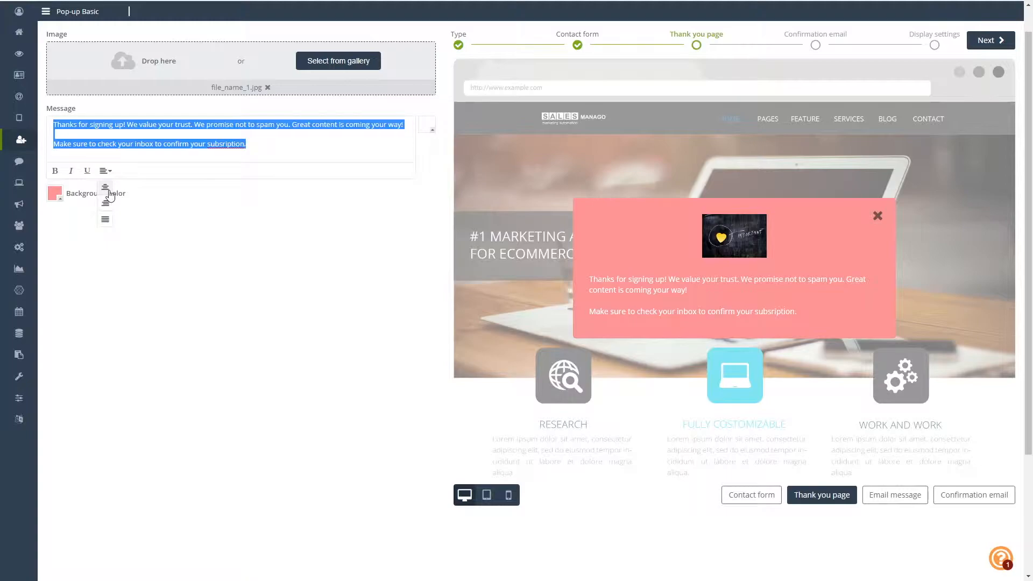
{"action": "left_click", "coordinate": [108, 197]}
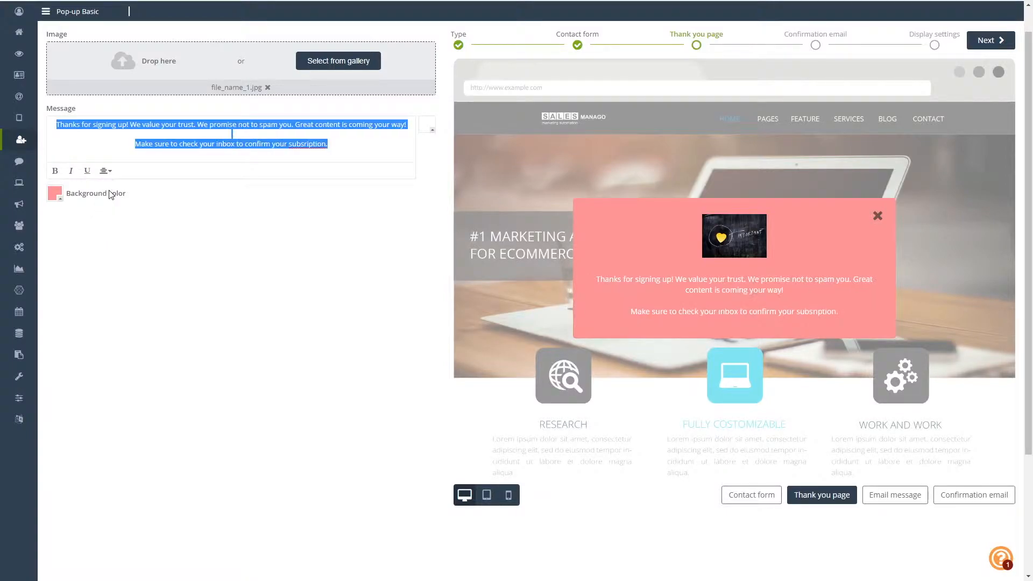
Correct "subsription" to "subscription" in the thank-you message's last line and make that line bold.
{"action": "left_click", "coordinate": [226, 152]}
{"action": "left_click_drag", "start_coordinate": [136, 144], "coordinate": [341, 151]}
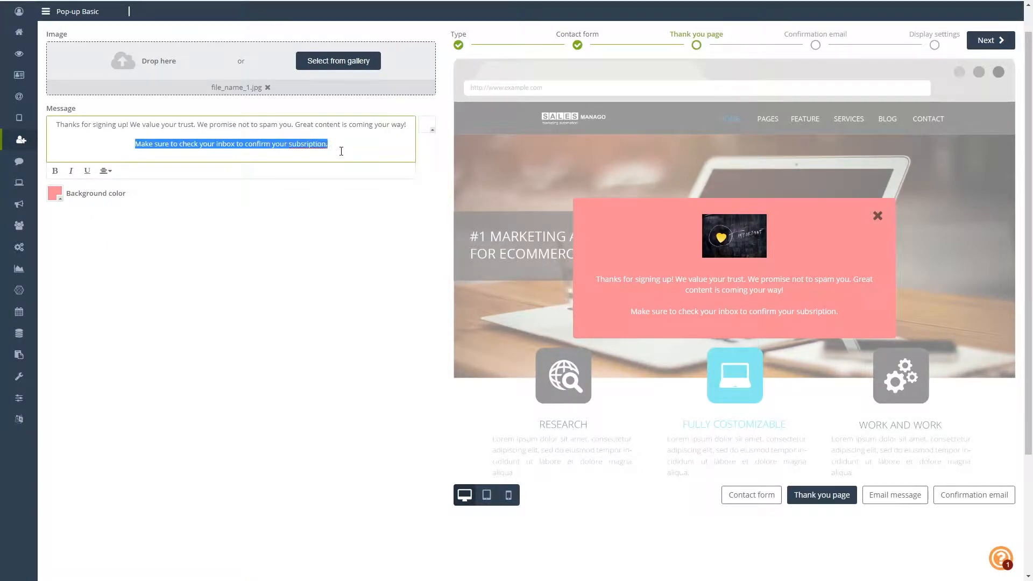
{"action": "left_click", "coordinate": [300, 145]}
{"action": "type", "text": "c"}
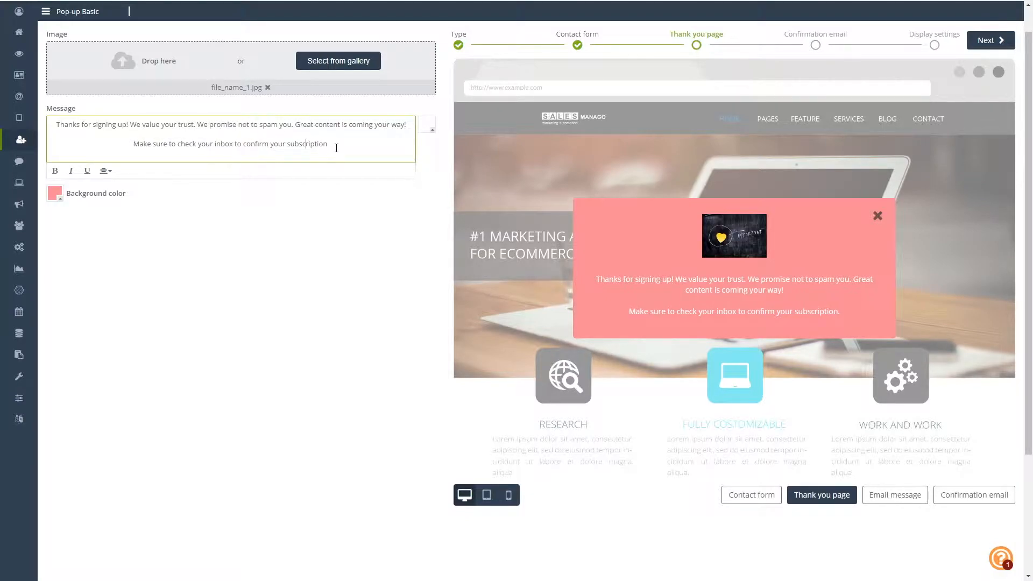
{"action": "left_click_drag", "start_coordinate": [336, 146], "coordinate": [127, 145]}
{"action": "left_click", "coordinate": [58, 171]}
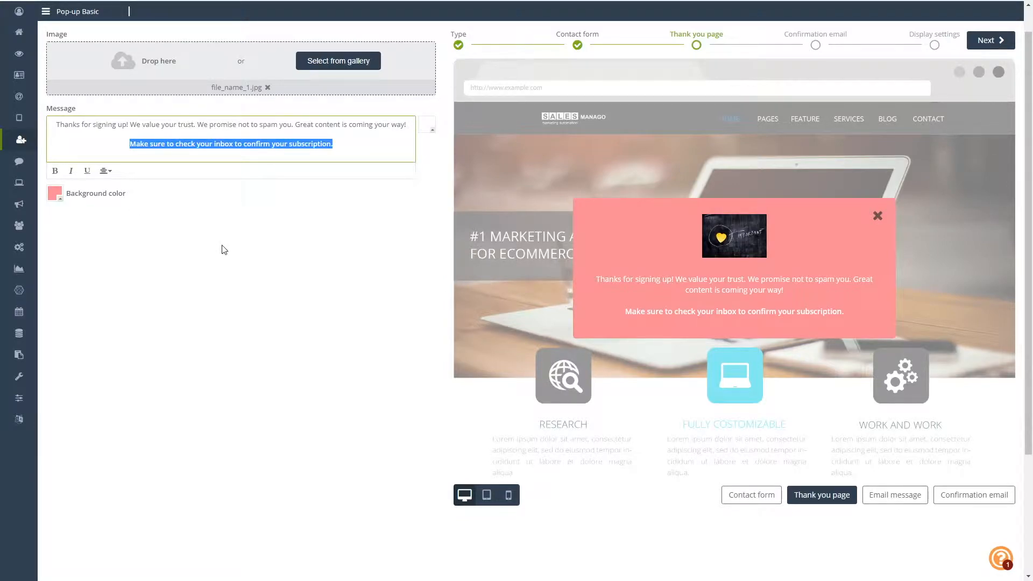
Set the thank-you page's background colour to light green (#96ffcd) and its message text colour to black.
{"action": "left_click", "coordinate": [55, 194]}
{"action": "mouse_move", "coordinate": [112, 231]}
{"action": "left_mouse_down"}
{"action": "mouse_move", "coordinate": [113, 249]}
{"action": "mouse_move", "coordinate": [112, 239]}
{"action": "left_mouse_up"}
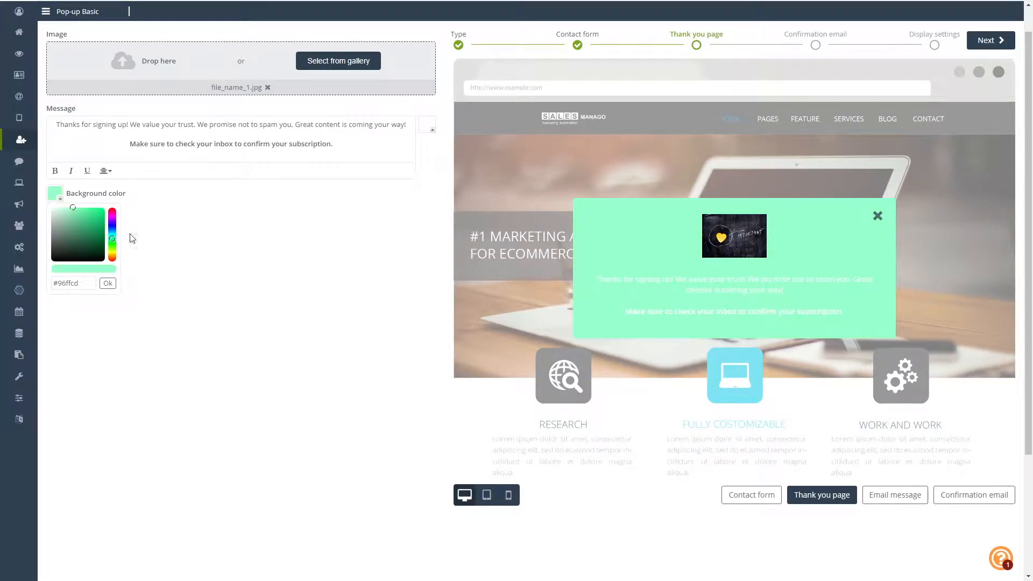
{"action": "left_click", "coordinate": [427, 126]}
{"action": "left_click_drag", "start_coordinate": [442, 165], "coordinate": [418, 208]}
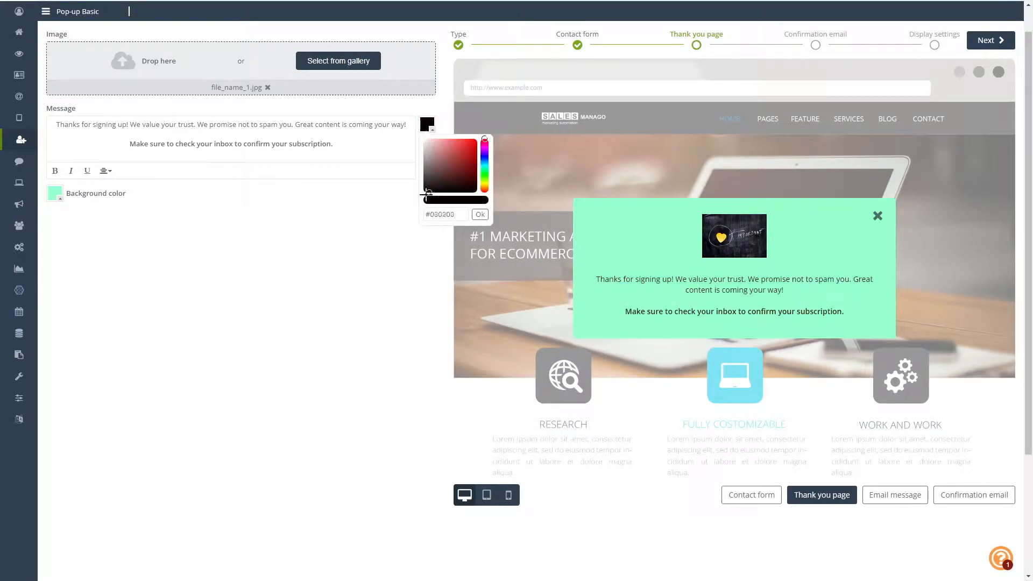
{"action": "left_click", "coordinate": [287, 310]}
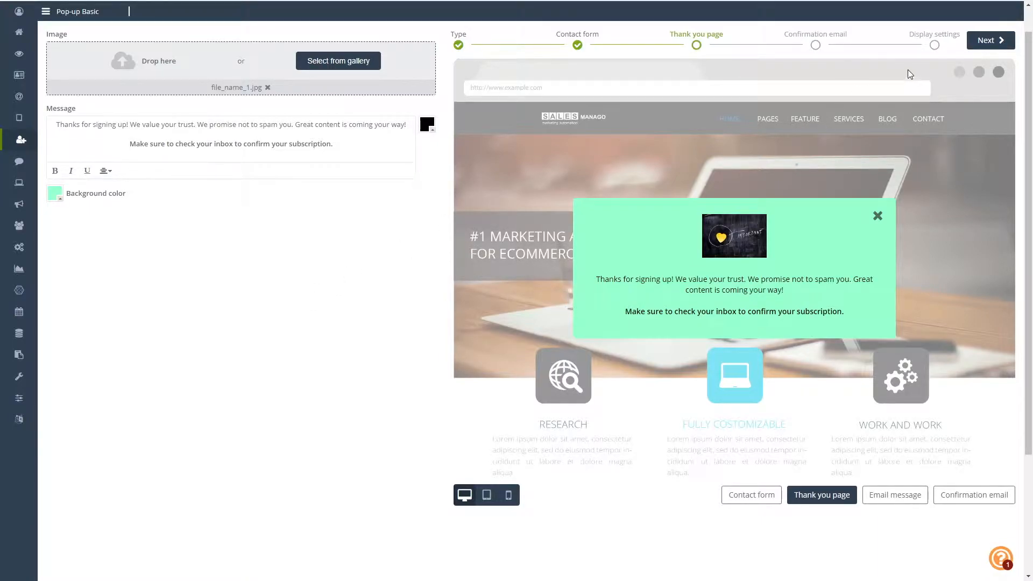
Proceed to the confirmation email and set its image to the stethoscope "MARKETING" picture file_name_28.jpg from the gallery.
{"action": "left_click", "coordinate": [983, 42]}
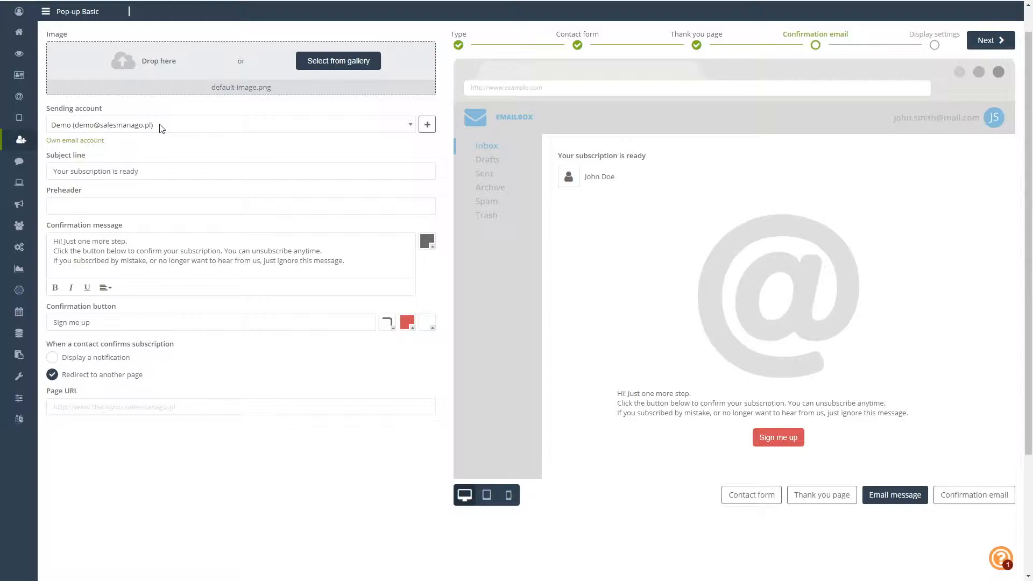
{"action": "left_click", "coordinate": [315, 69]}
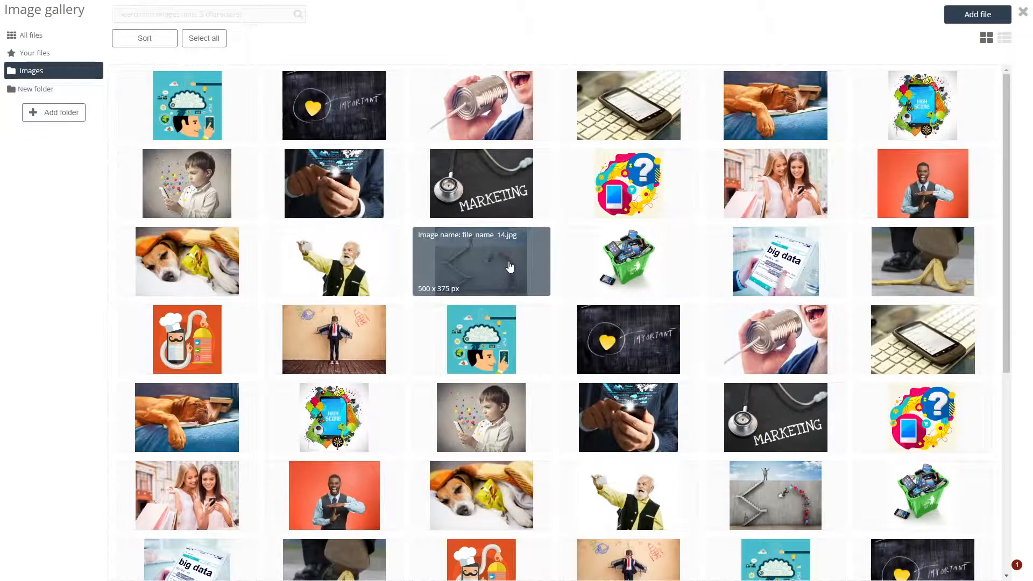
{"action": "left_click", "coordinate": [785, 425]}
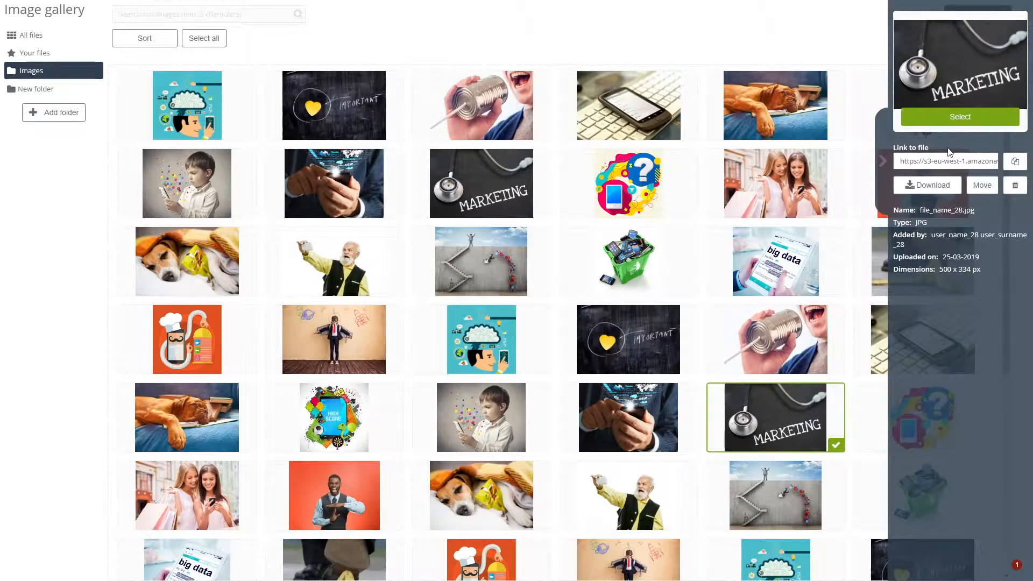
{"action": "left_click", "coordinate": [951, 117]}
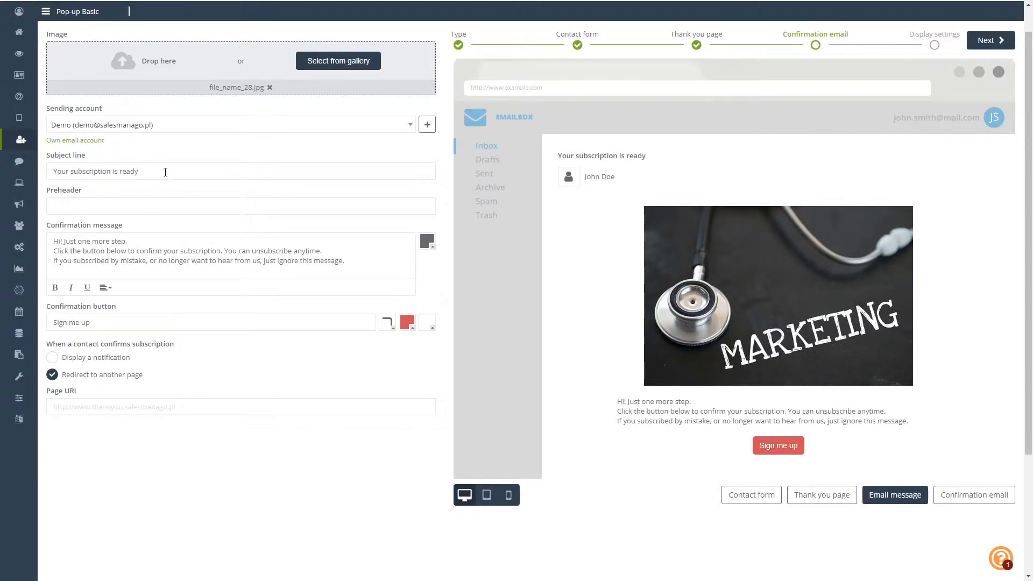
Set the email's subject line to "Please confirm your subscription." and its preheader to "All it takes is one click, and you're set.".
{"action": "left_click_drag", "start_coordinate": [165, 172], "coordinate": [52, 170]}
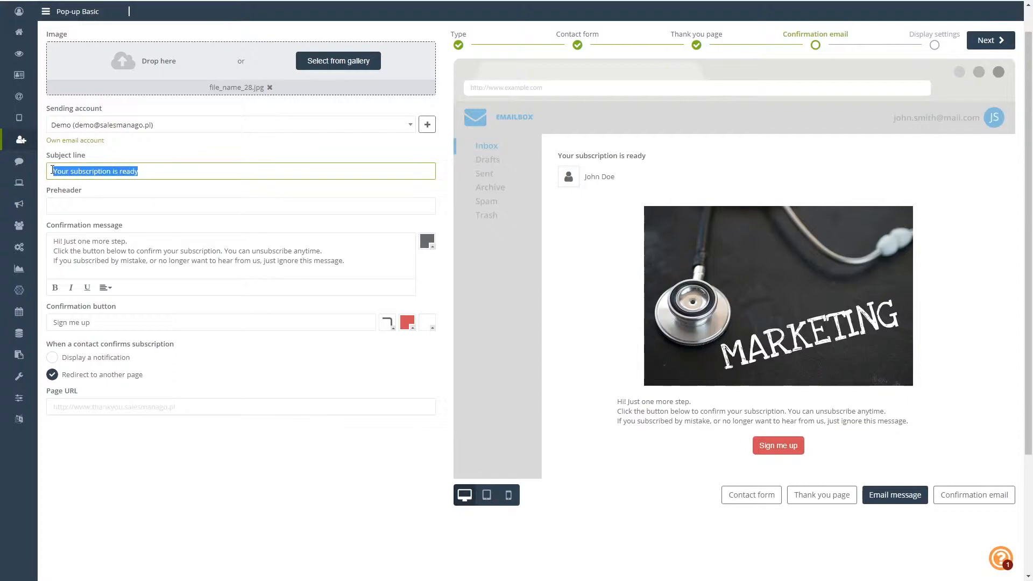
{"action": "type", "text": "Ple"}
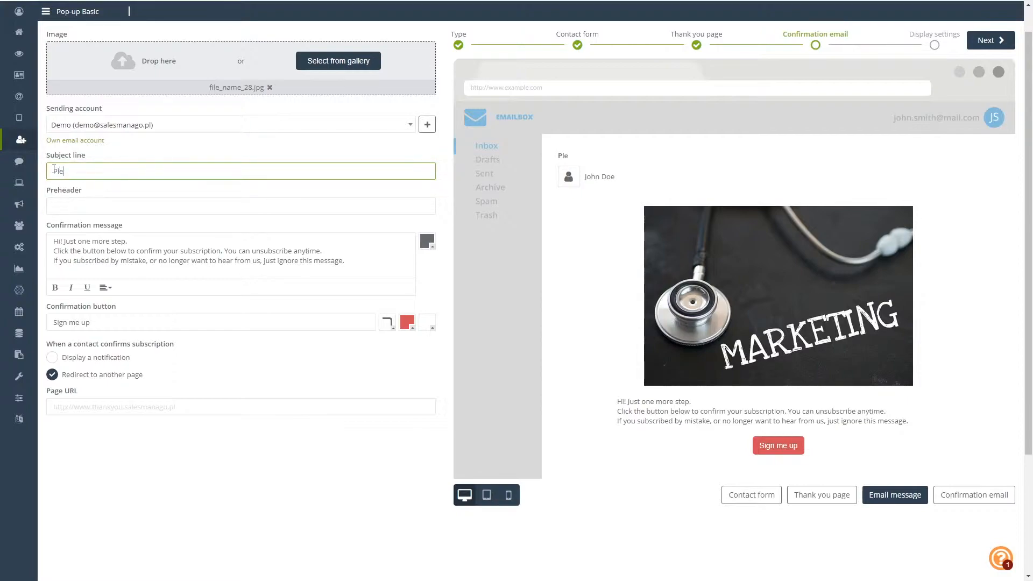
{"action": "type", "text": "ase confirm your subscrip"}
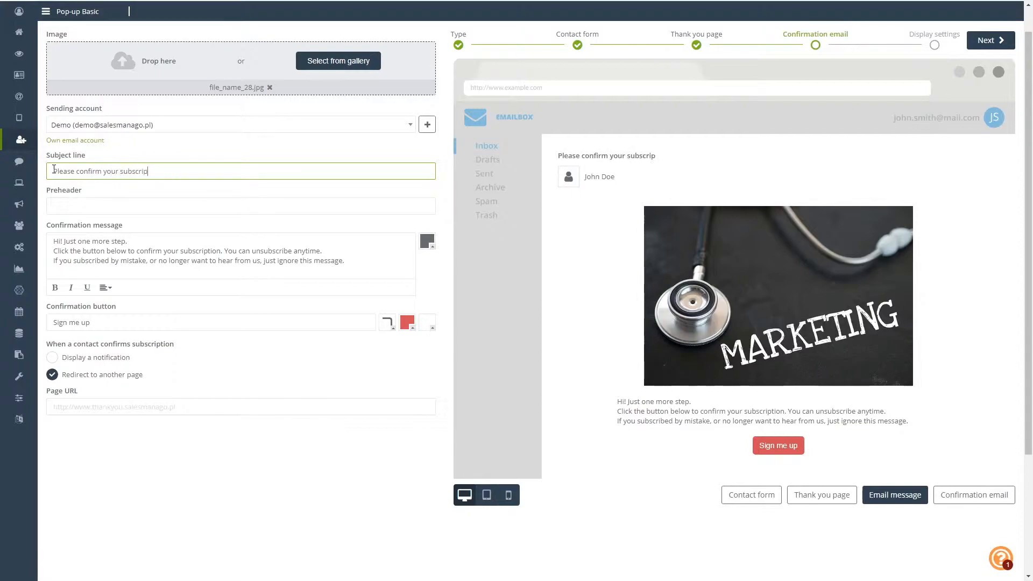
{"action": "type", "text": "tion."}
{"action": "left_click", "coordinate": [87, 202]}
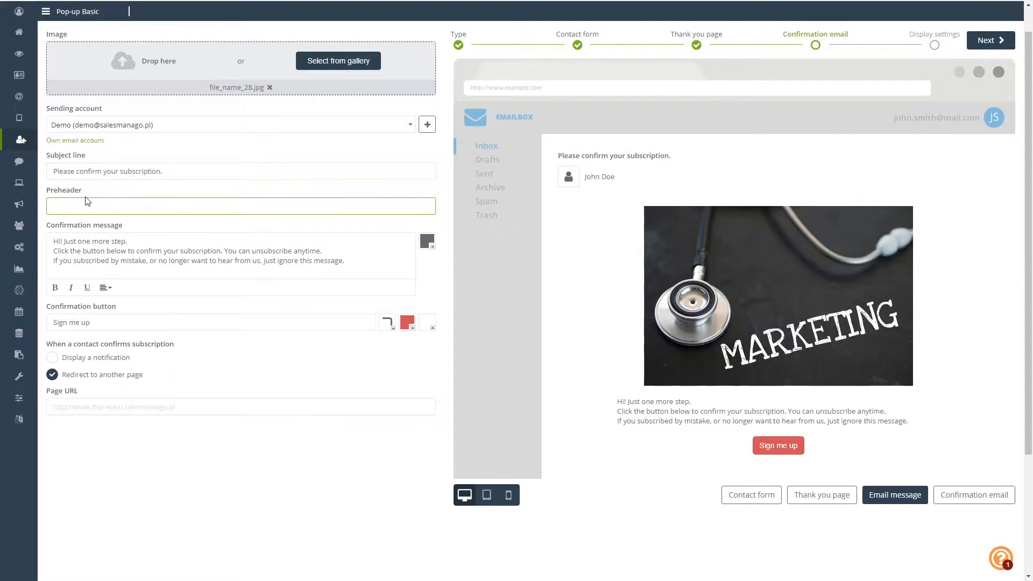
{"action": "type", "text": "All it takes is one click, and you're set."}
Insert a blank line after "Hi! Just one more step." in the confirmation message and centre all its text.
{"action": "left_click", "coordinate": [179, 241]}
{"action": "key", "text": "Return"}
{"action": "left_click", "coordinate": [367, 270]}
{"action": "left_click_drag", "start_coordinate": [367, 270], "coordinate": [24, 226]}
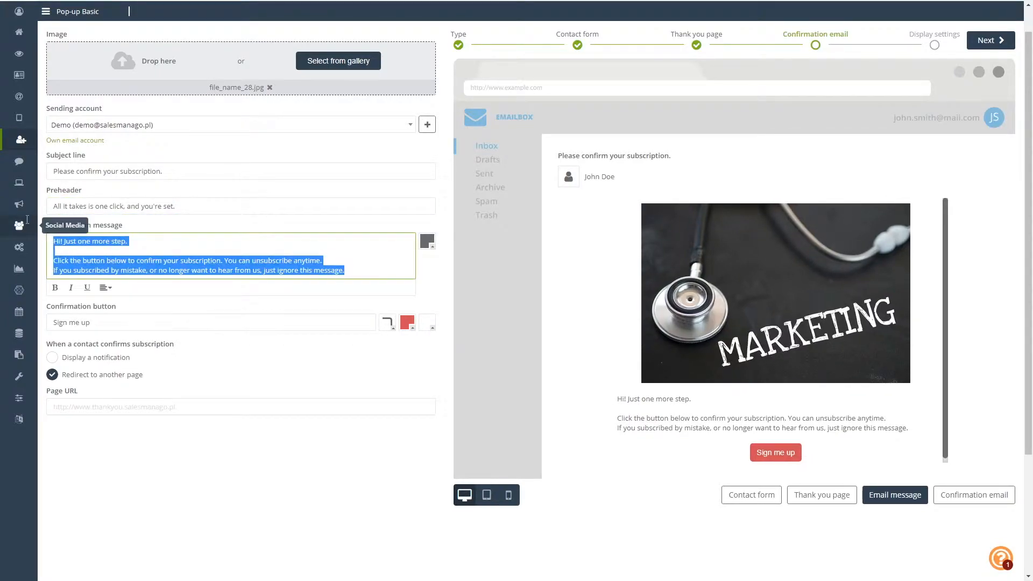
{"action": "left_click", "coordinate": [105, 288]}
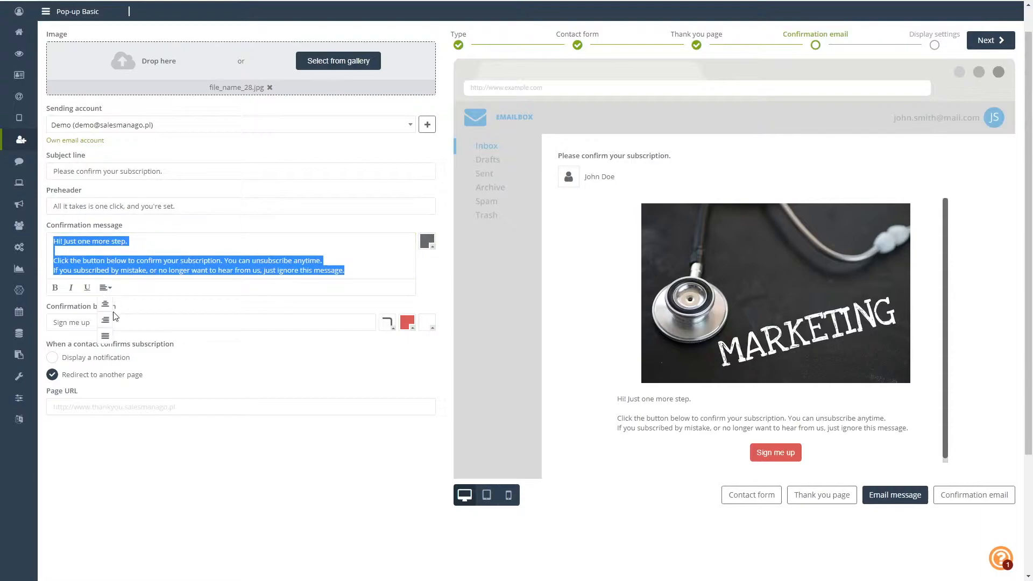
{"action": "left_click", "coordinate": [107, 320]}
{"action": "left_click", "coordinate": [104, 288]}
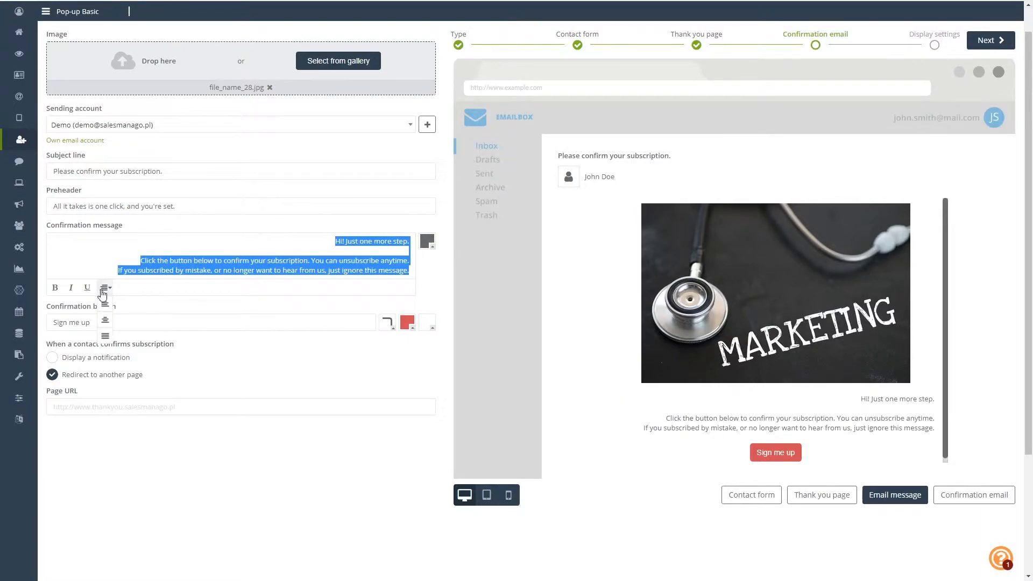
{"action": "left_click", "coordinate": [109, 321]}
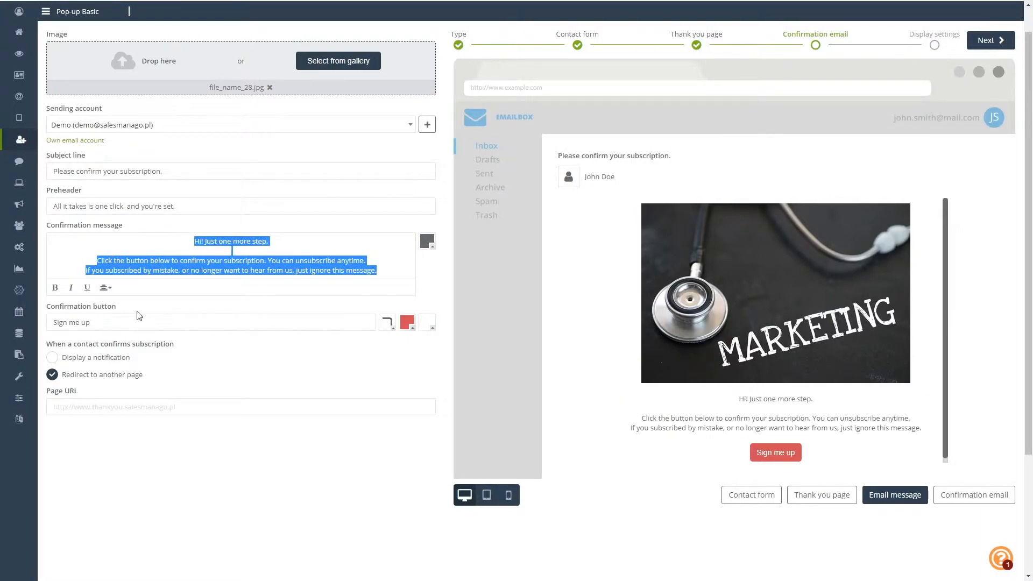
{"action": "left_click", "coordinate": [158, 308]}
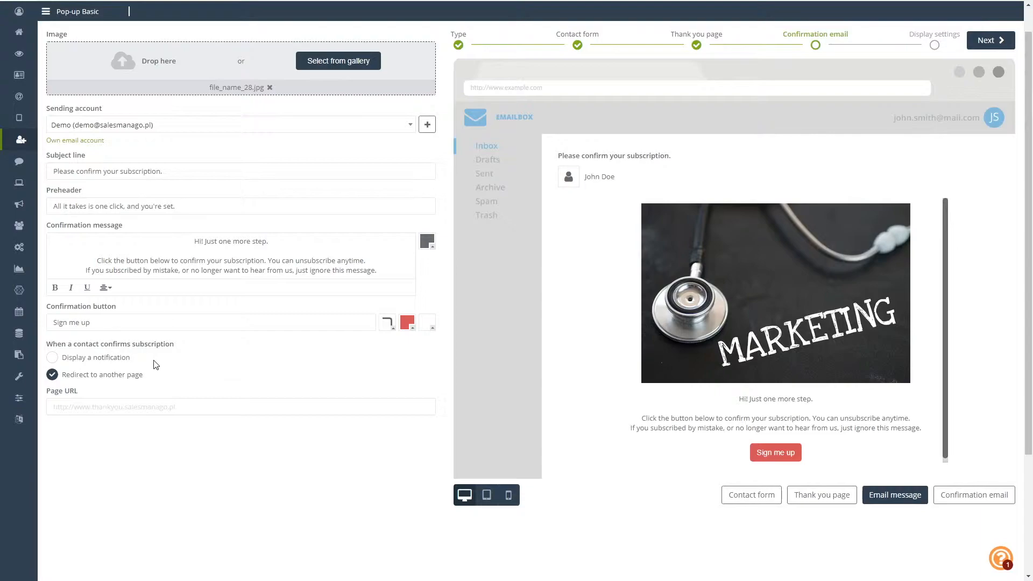
Choose to display a notification when a contact confirms the subscription and preview the confirmation page.
{"action": "scroll", "coordinate": [154, 362], "scroll_direction": "down", "scroll_amount": 1}
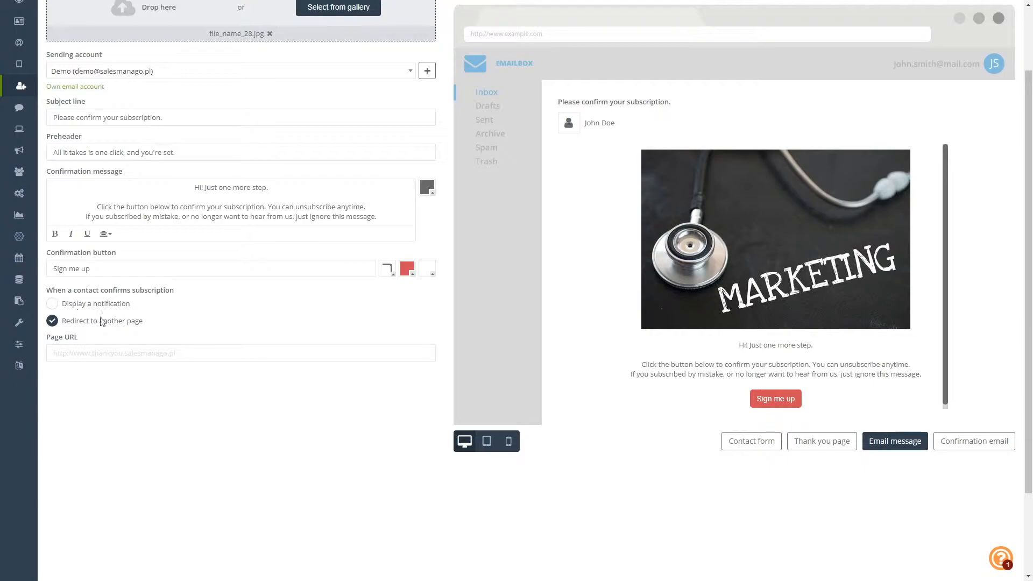
{"action": "scroll", "coordinate": [331, 433], "scroll_direction": "up", "scroll_amount": 1}
{"action": "scroll", "coordinate": [331, 432], "scroll_direction": "down", "scroll_amount": 1}
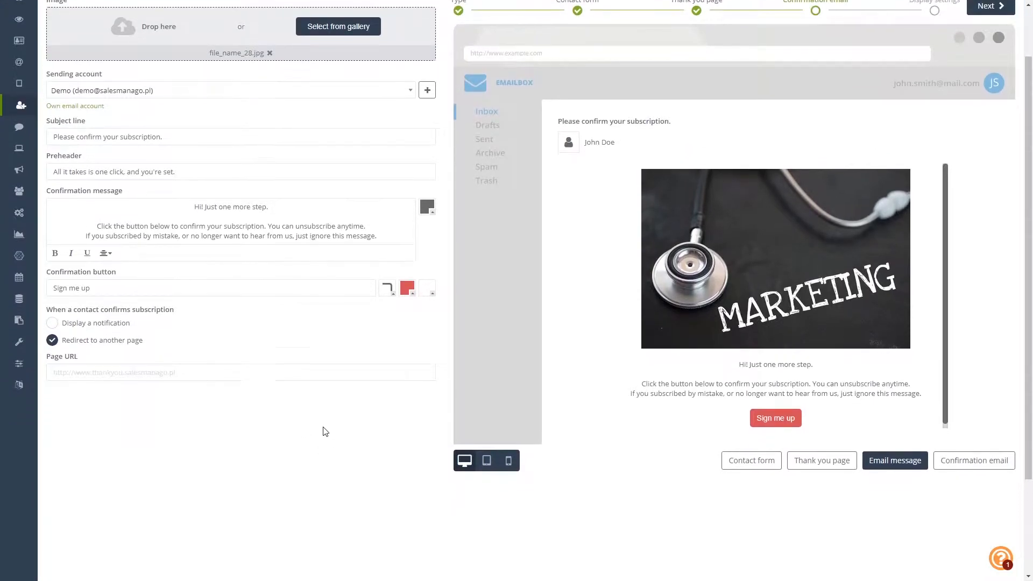
{"action": "left_click", "coordinate": [102, 304]}
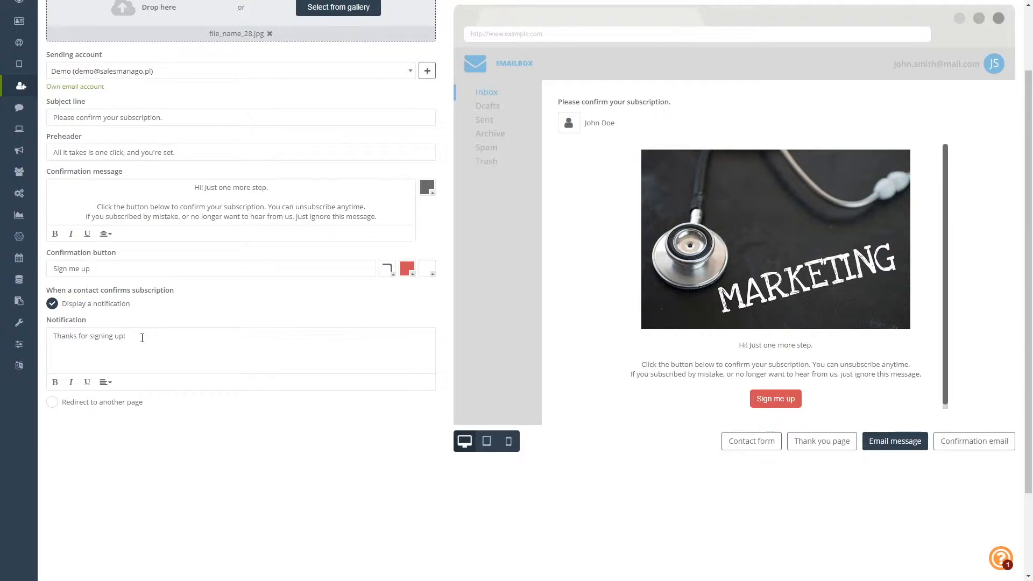
{"action": "left_click", "coordinate": [988, 445]}
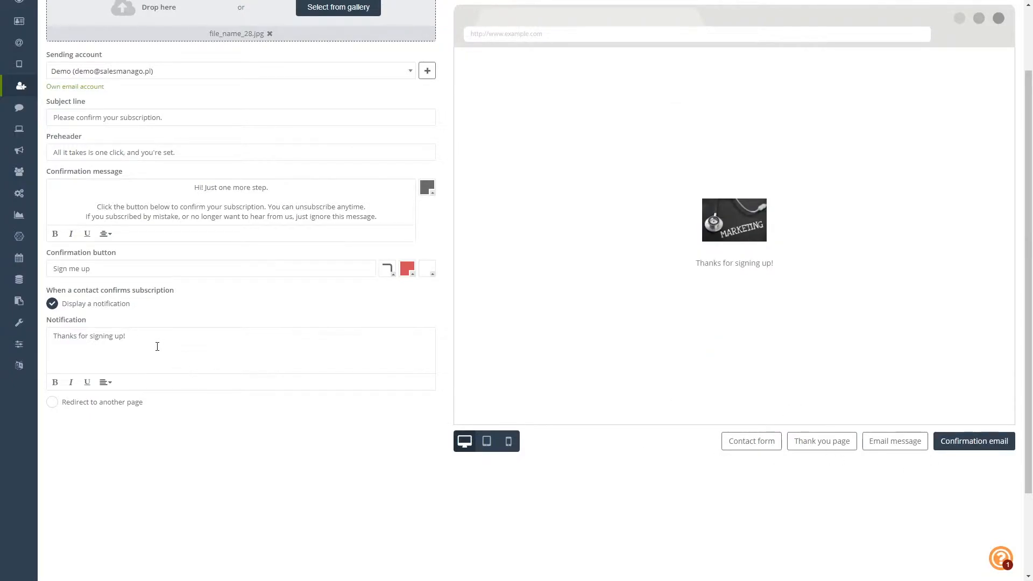
Add a separate paragraph "See you soon!" below "Thanks for signing up!" in the notification text.
{"action": "left_click_drag", "start_coordinate": [145, 337], "coordinate": [39, 336]}
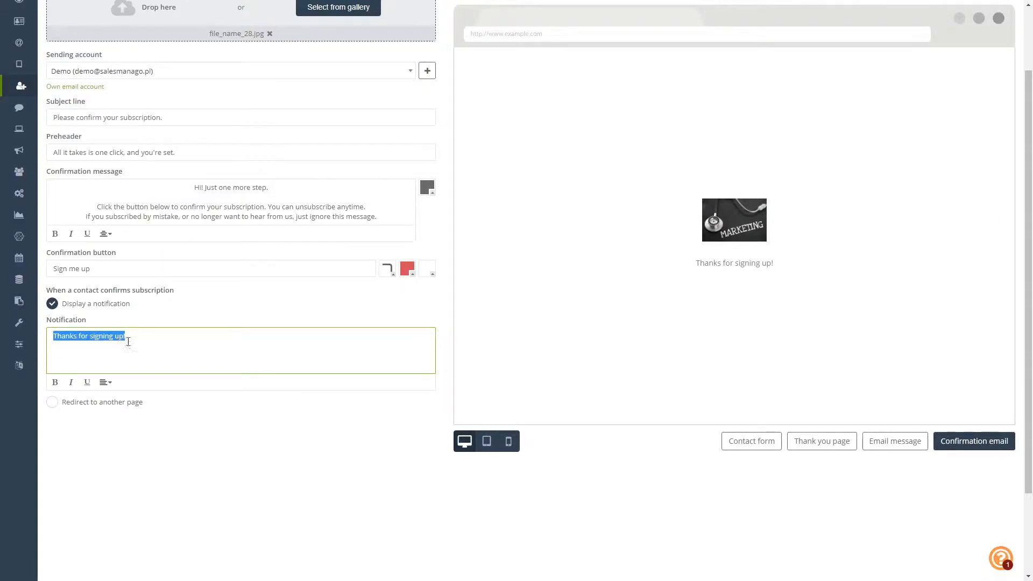
{"action": "left_click", "coordinate": [133, 339]}
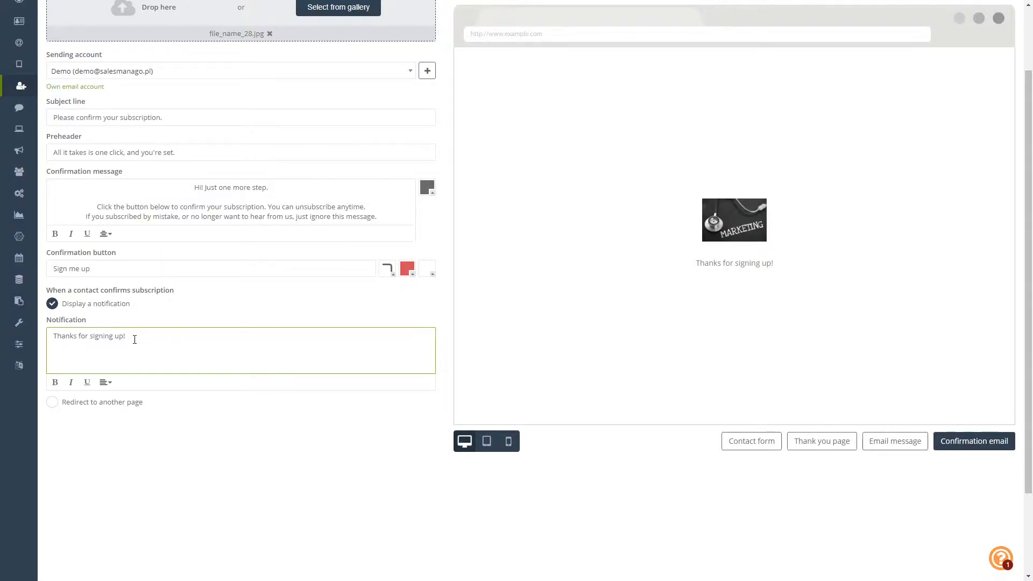
{"action": "key", "text": "Return"}
{"action": "key", "text": "Return"}
{"action": "type", "text": "See you soon!"}
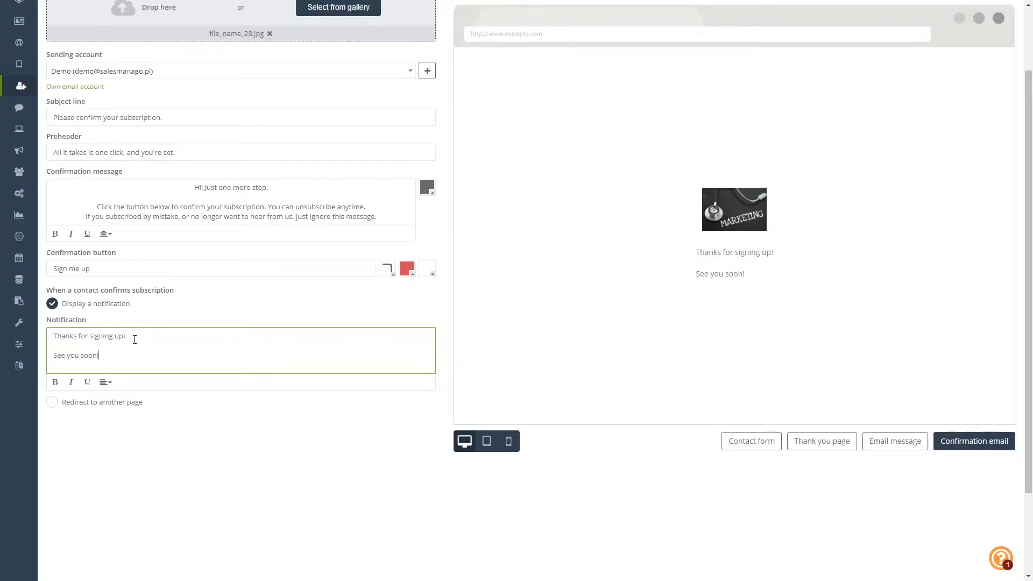
Centre all the text of the confirmation notification.
{"action": "key", "text": "ctrl+a"}
{"action": "left_click", "coordinate": [105, 382]}
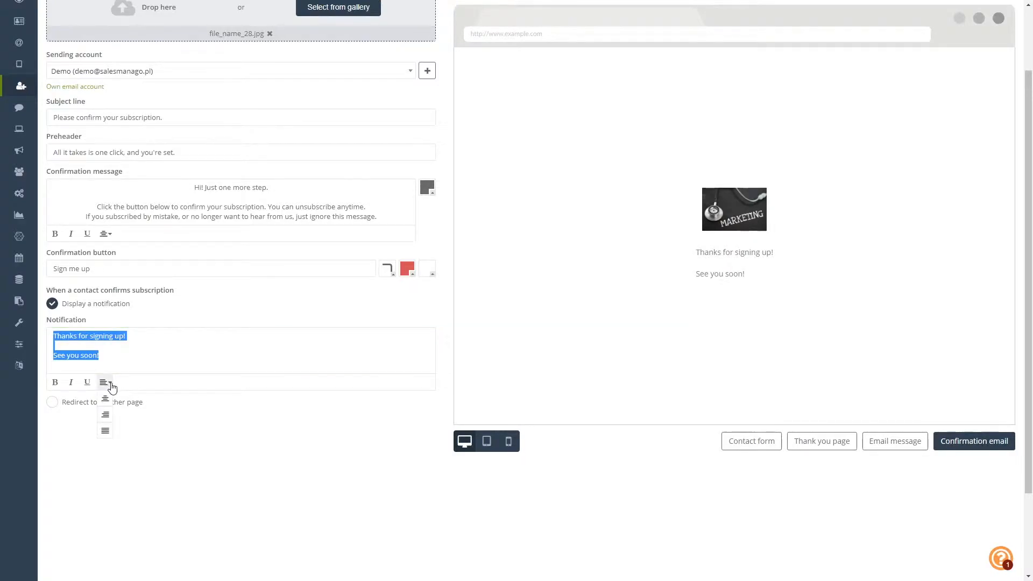
{"action": "left_click", "coordinate": [105, 414]}
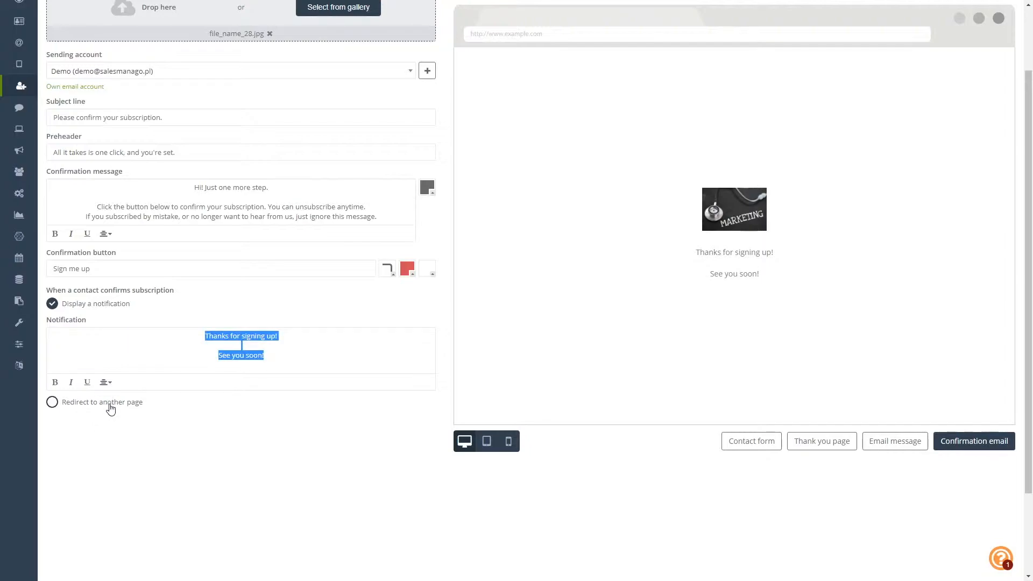
{"action": "left_click", "coordinate": [257, 451]}
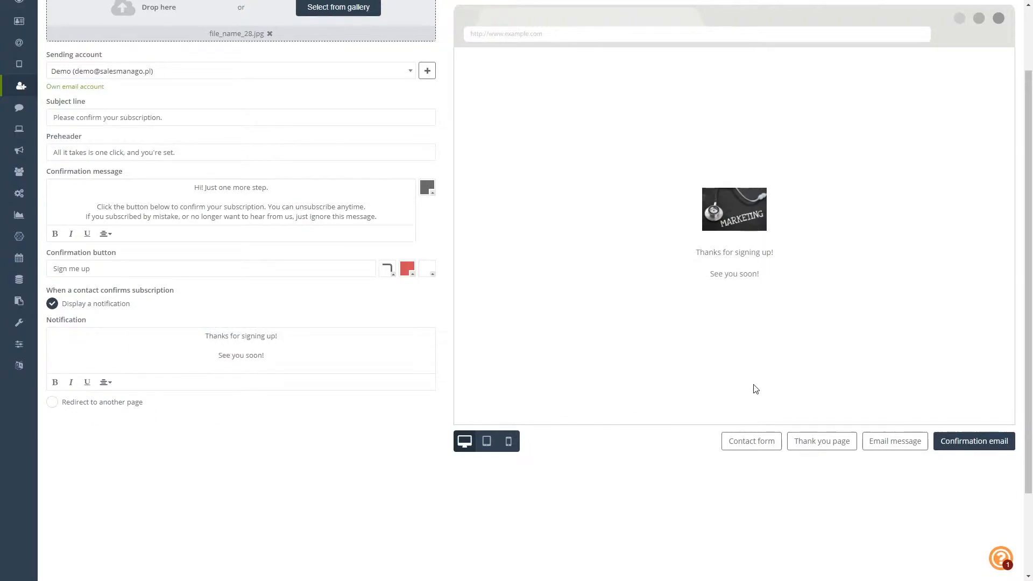
{"action": "scroll", "coordinate": [589, 347], "scroll_direction": "up", "scroll_amount": 1}
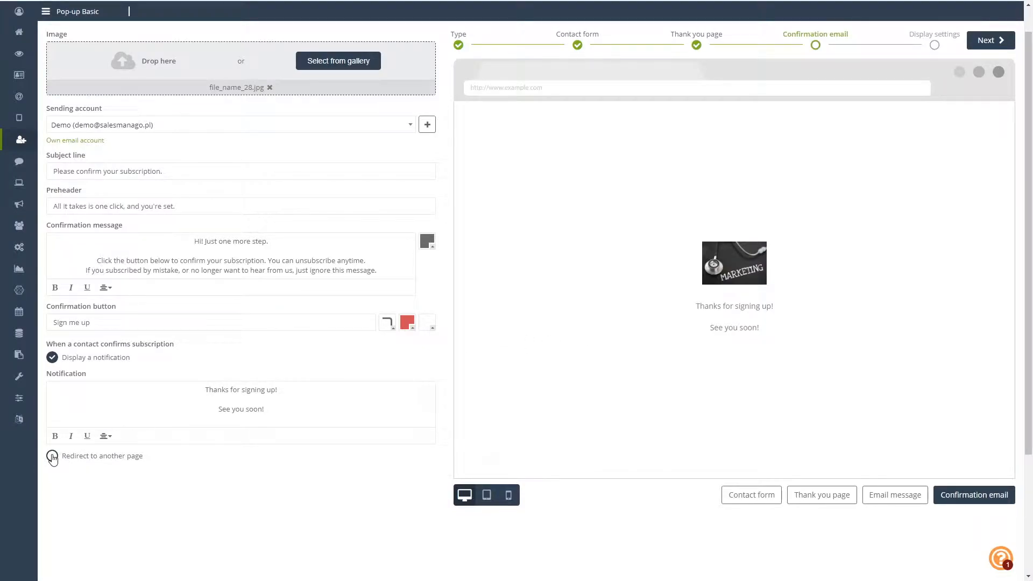
{"action": "left_click", "coordinate": [52, 456]}
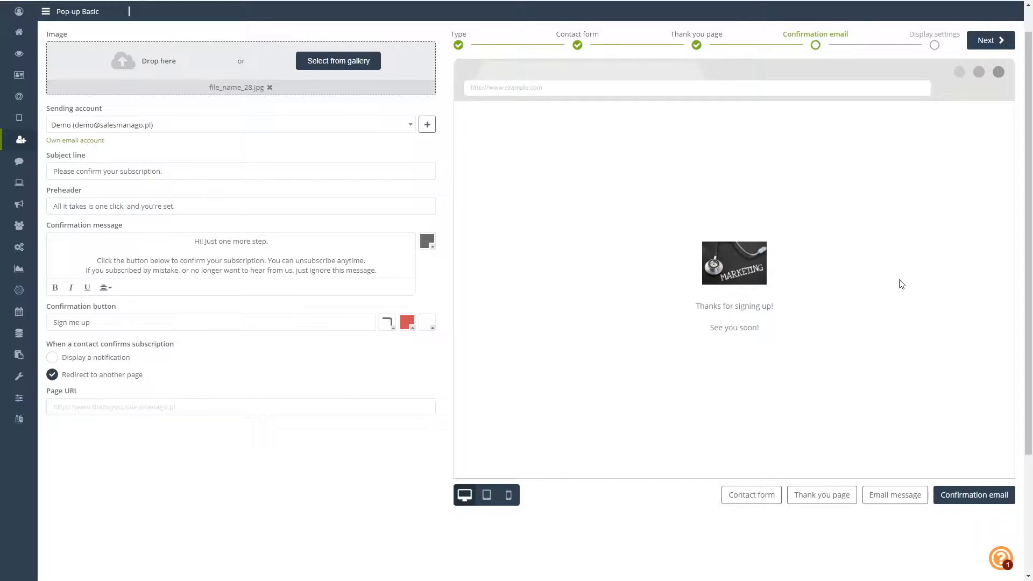
{"action": "left_click", "coordinate": [899, 497]}
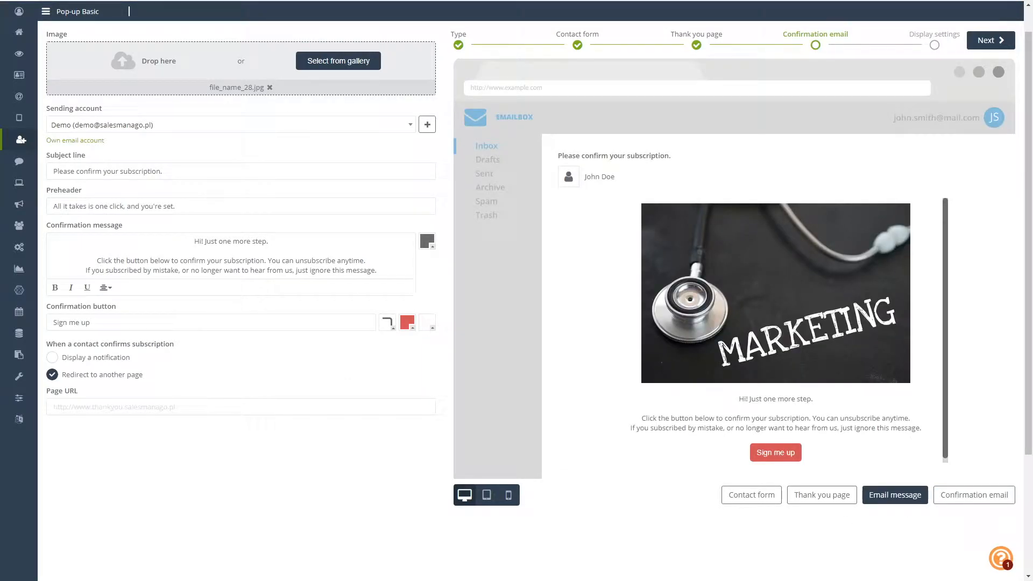
{"action": "left_click", "coordinate": [187, 401]}
{"action": "type", "text": "https://www.salesmanago.com"}
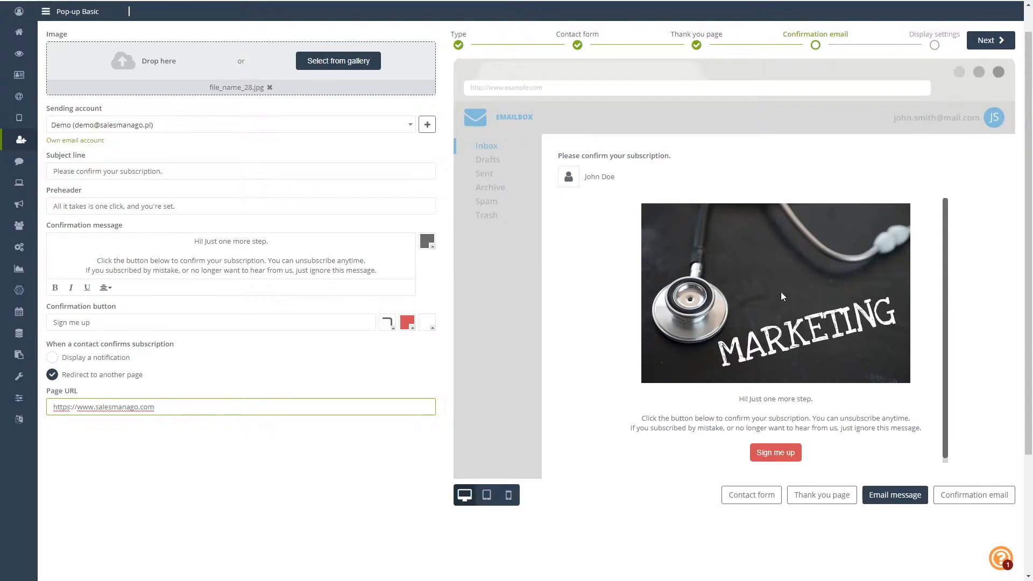
Proceed to the display settings and name the pop-up "FAQ form basic 1".
{"action": "scroll", "coordinate": [800, 270], "scroll_direction": "up", "scroll_amount": 1}
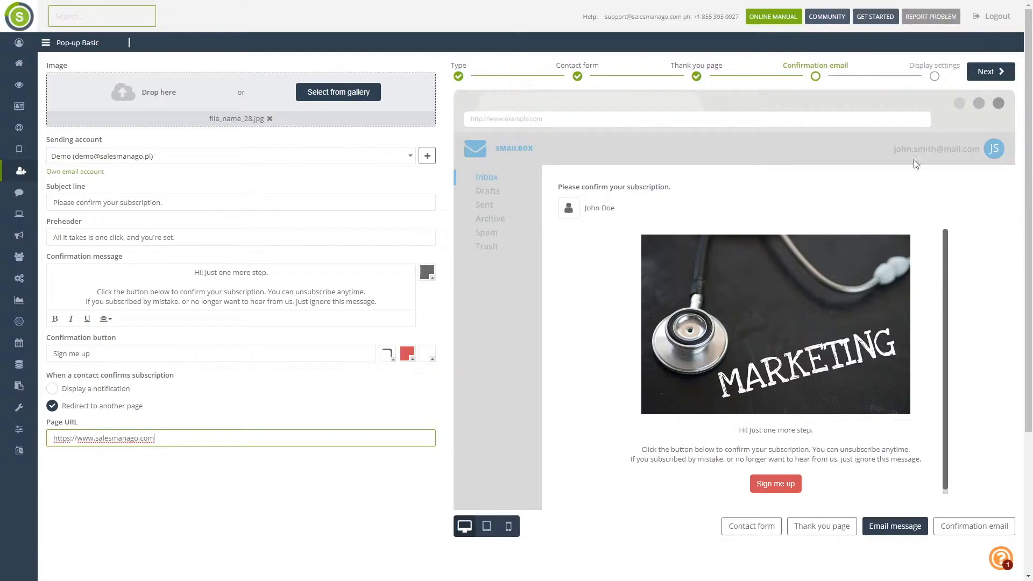
{"action": "left_click", "coordinate": [985, 73]}
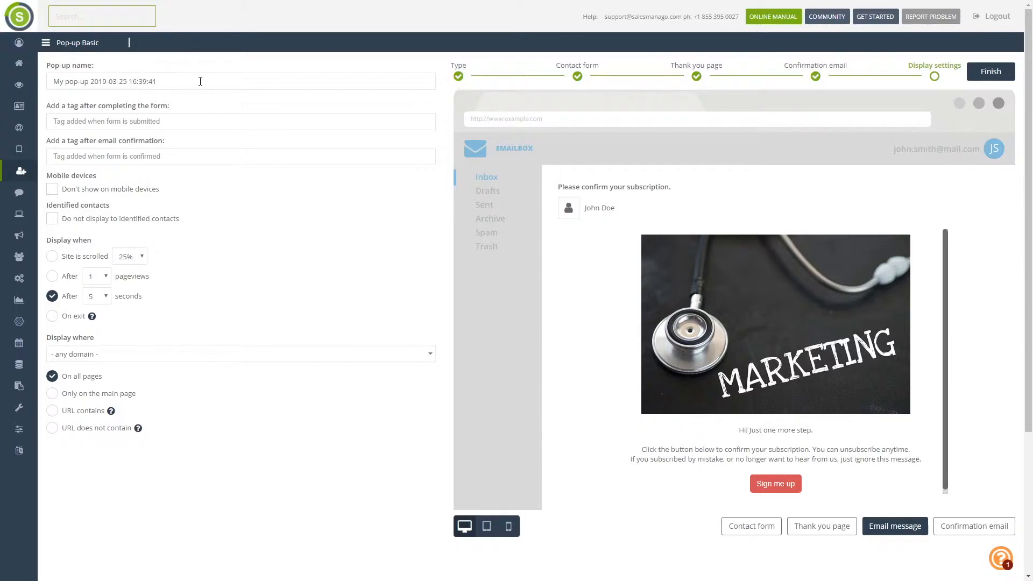
{"action": "left_click_drag", "start_coordinate": [200, 81], "coordinate": [47, 80]}
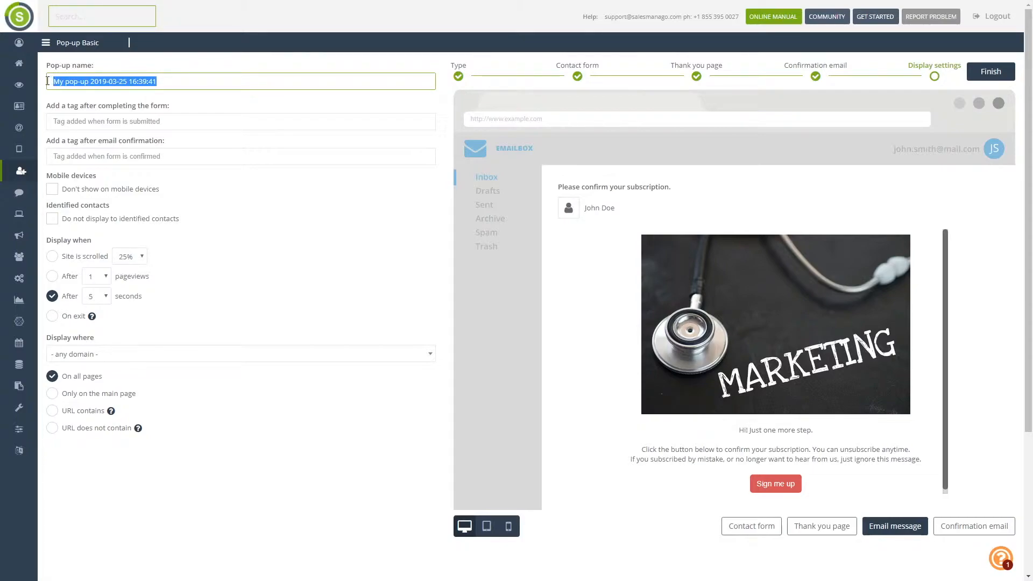
{"action": "type", "text": "FA"}
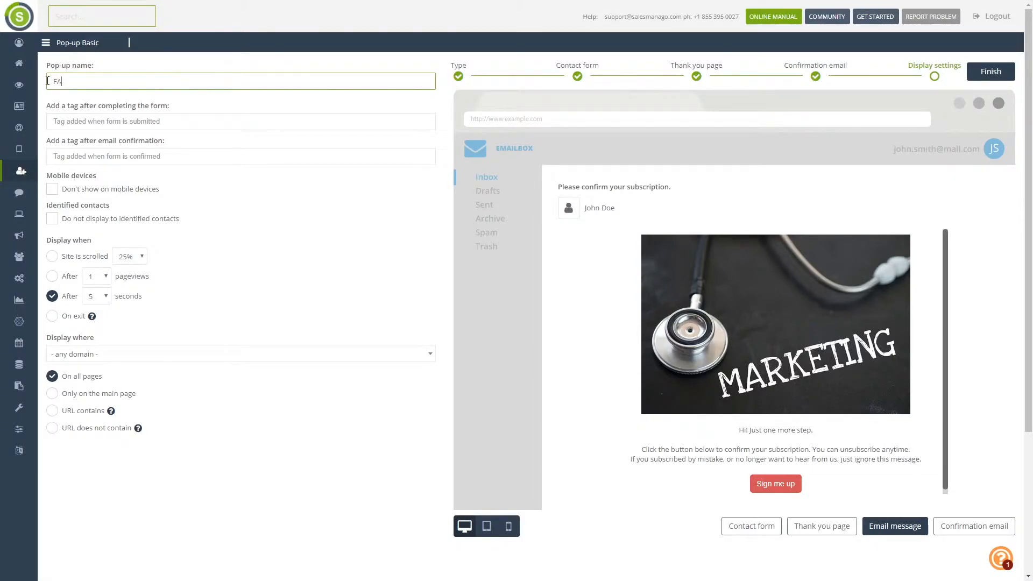
{"action": "type", "text": "Q form basic 1"}
Add the tag FAQ_FORM_BASIC_1 for contacts who complete the form, reusing the pop-up name with underscores instead of spaces.
{"action": "left_click", "coordinate": [107, 125]}
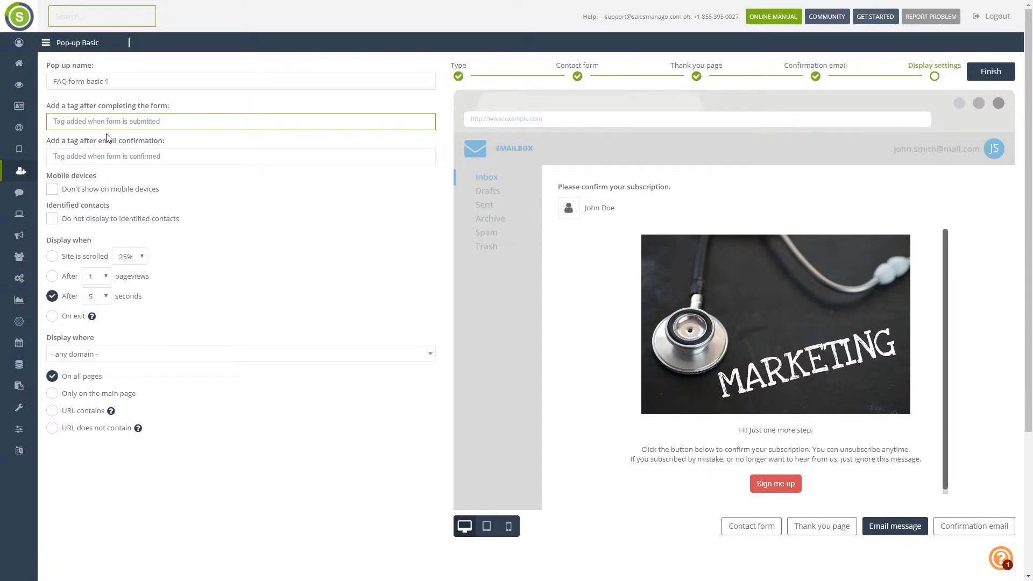
{"action": "left_click", "coordinate": [205, 110]}
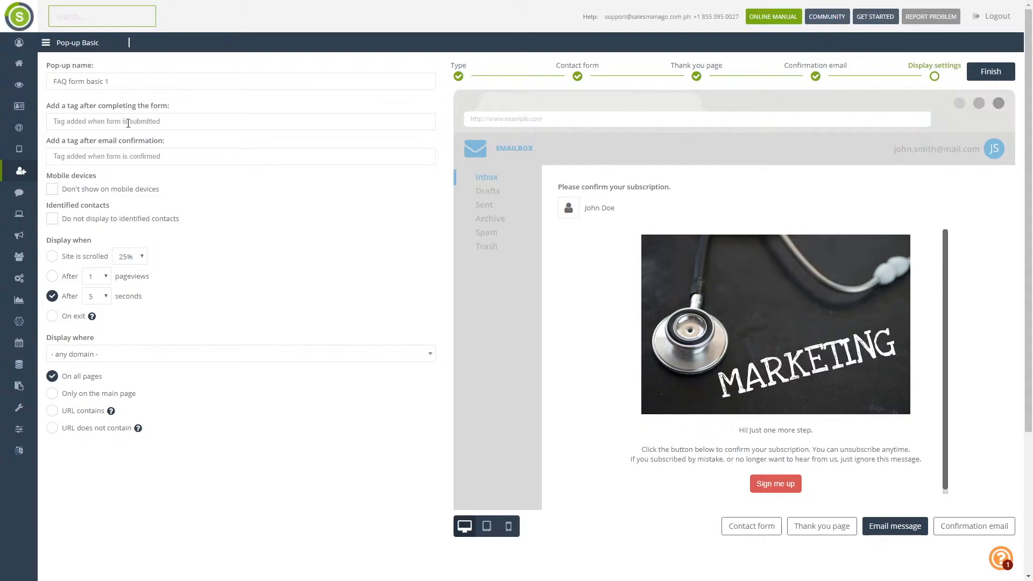
{"action": "left_click", "coordinate": [128, 122]}
{"action": "left_click_drag", "start_coordinate": [116, 83], "coordinate": [29, 82]}
{"action": "key", "text": "ctrl+c"}
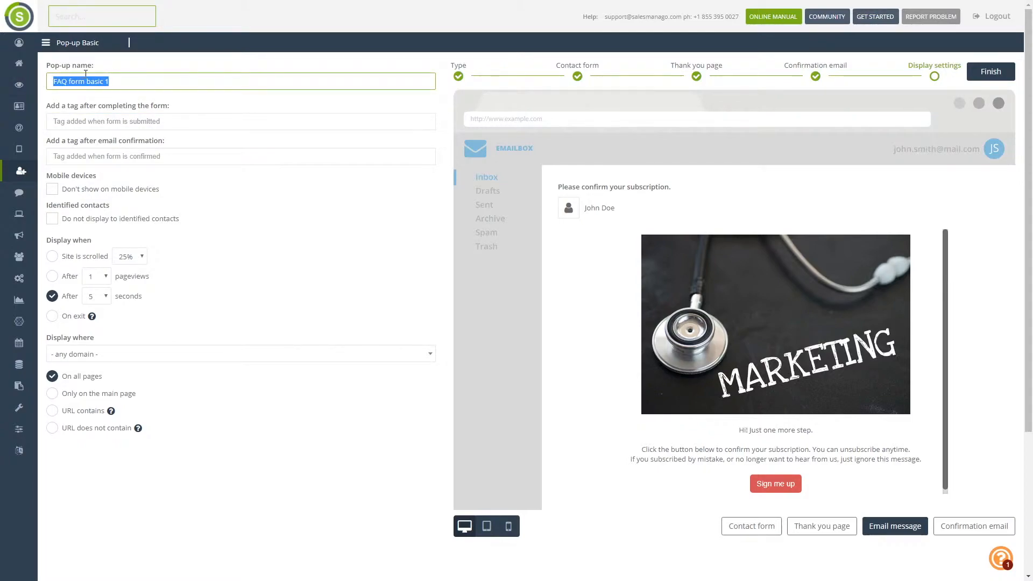
{"action": "left_click", "coordinate": [105, 122]}
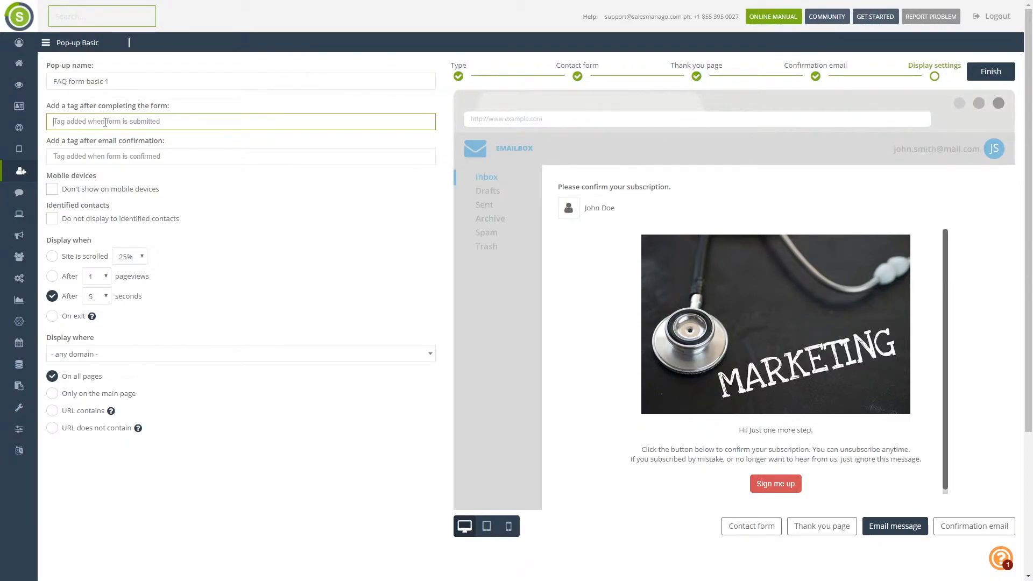
{"action": "key", "text": "ctrl+v"}
{"action": "key", "text": "BackSpace"}
{"action": "type", "text": "_"}
{"action": "key", "text": "Right"}
{"action": "key", "text": "Right"}
{"action": "key", "text": "Right"}
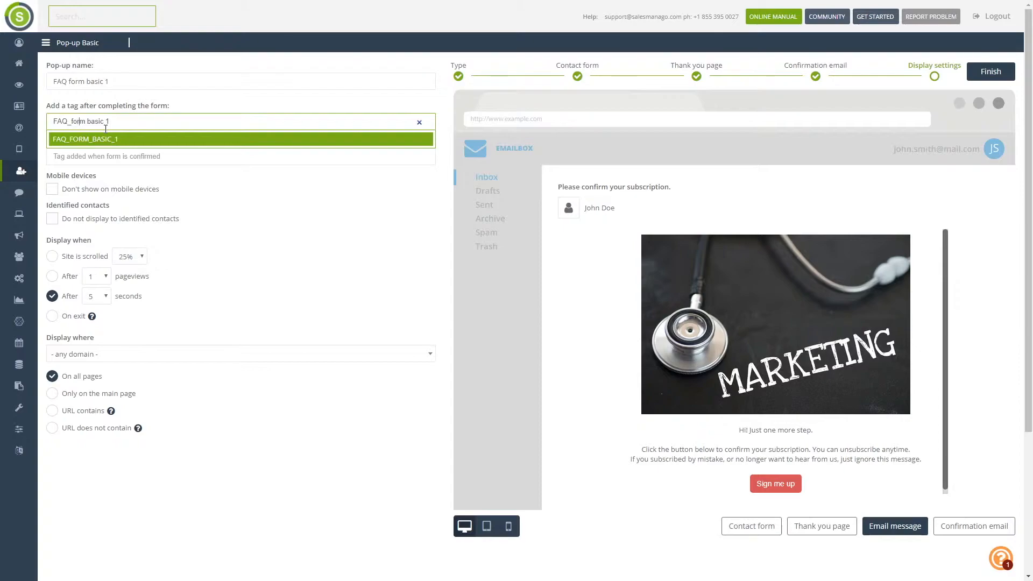
{"action": "key", "text": "BackSpace"}
{"action": "type", "text": "_"}
{"action": "key", "text": "BackSpace"}
{"action": "type", "text": "_"}
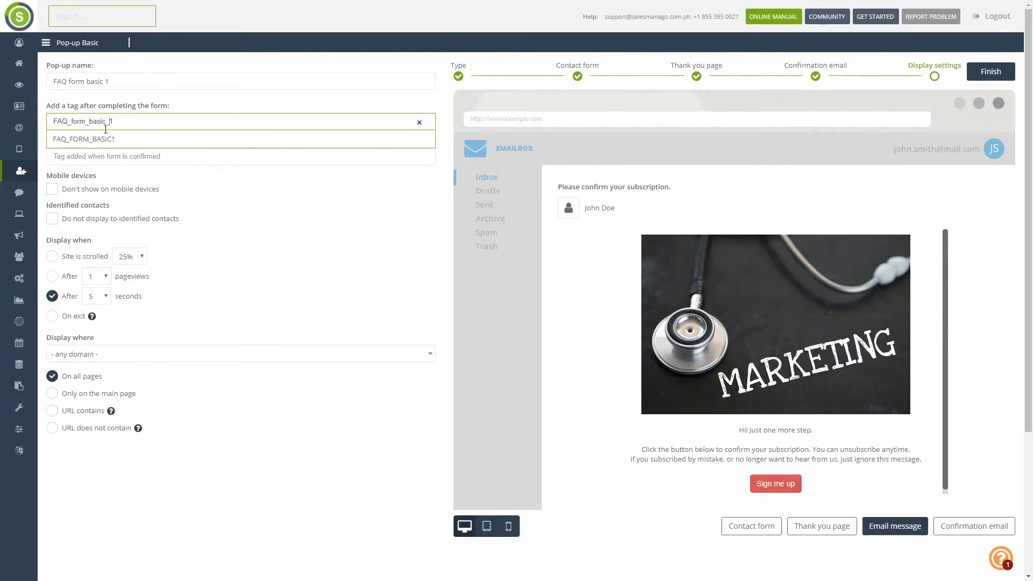
{"action": "left_click", "coordinate": [123, 139]}
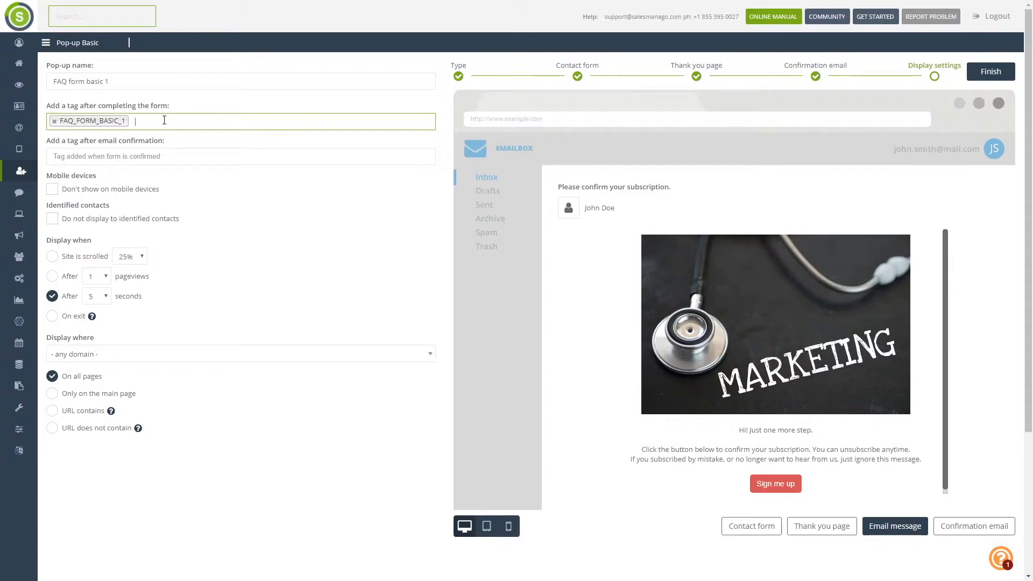
Add NEW_LEAD as a second tag assigned after completing the form.
{"action": "type", "text": "new"}
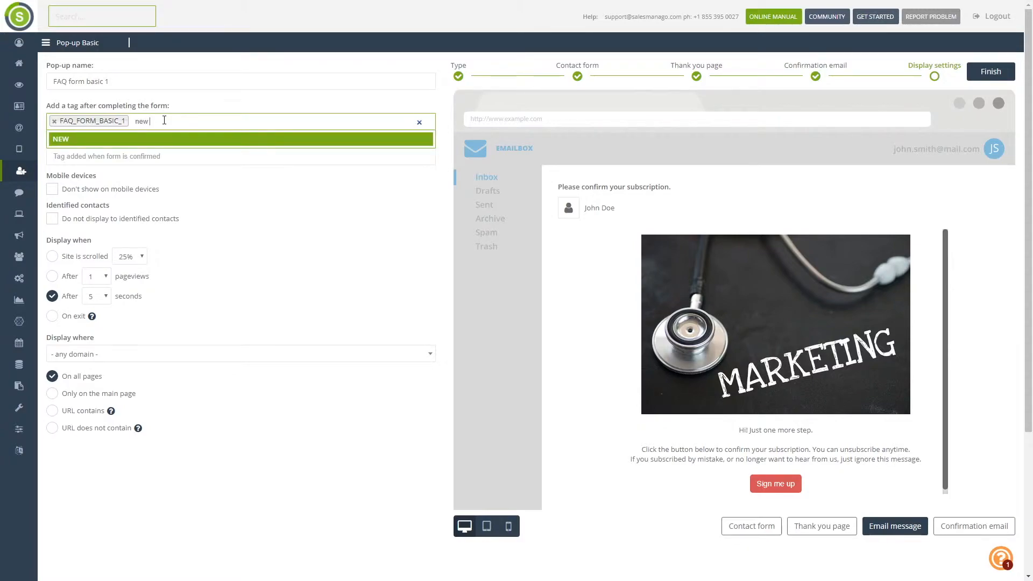
{"action": "type", "text": "_lead"}
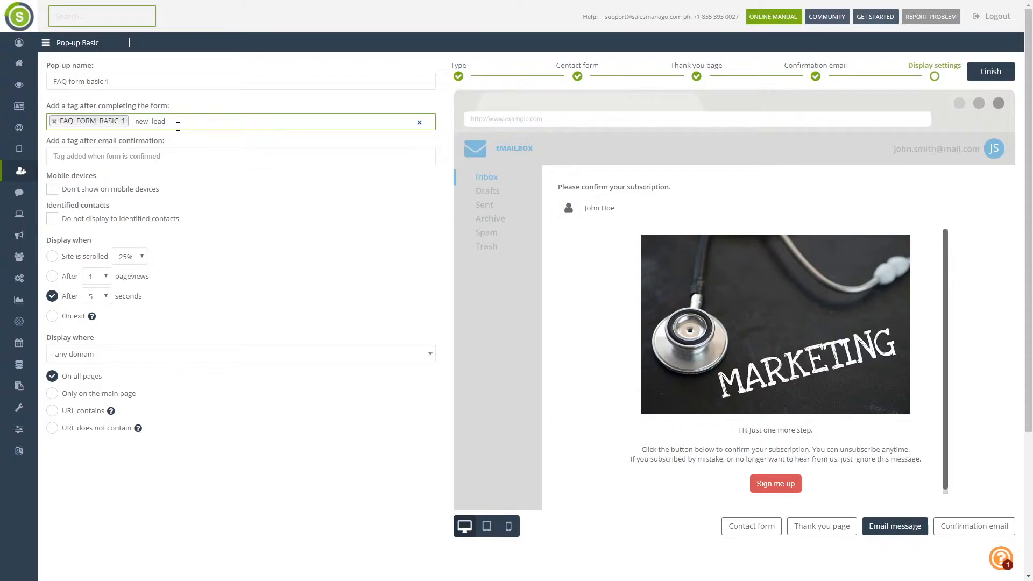
{"action": "key", "text": "BackSpace"}
{"action": "type", "text": "d"}
{"action": "left_click", "coordinate": [170, 142]}
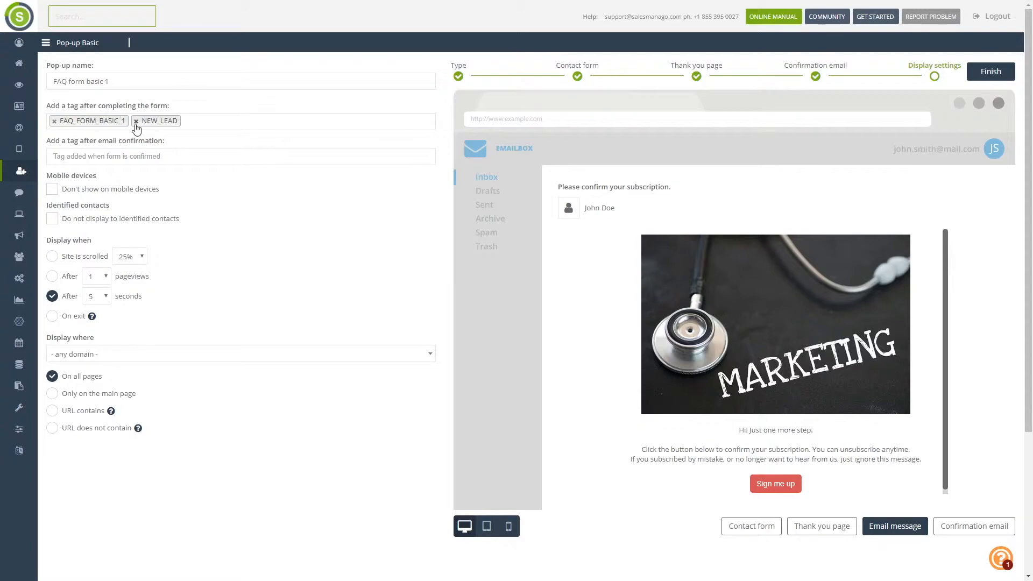
Add the tag FAQ_FORM_BASIC_1_CONFIRMED for contacts who confirm by email, based on the copied pop-up name.
{"action": "left_click", "coordinate": [135, 157]}
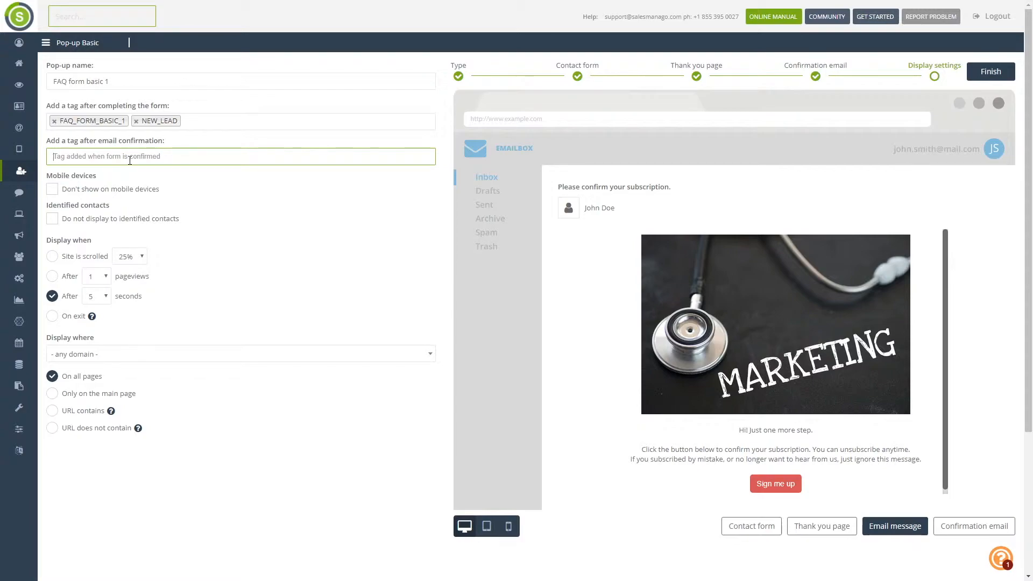
{"action": "triple_click", "coordinate": [117, 81]}
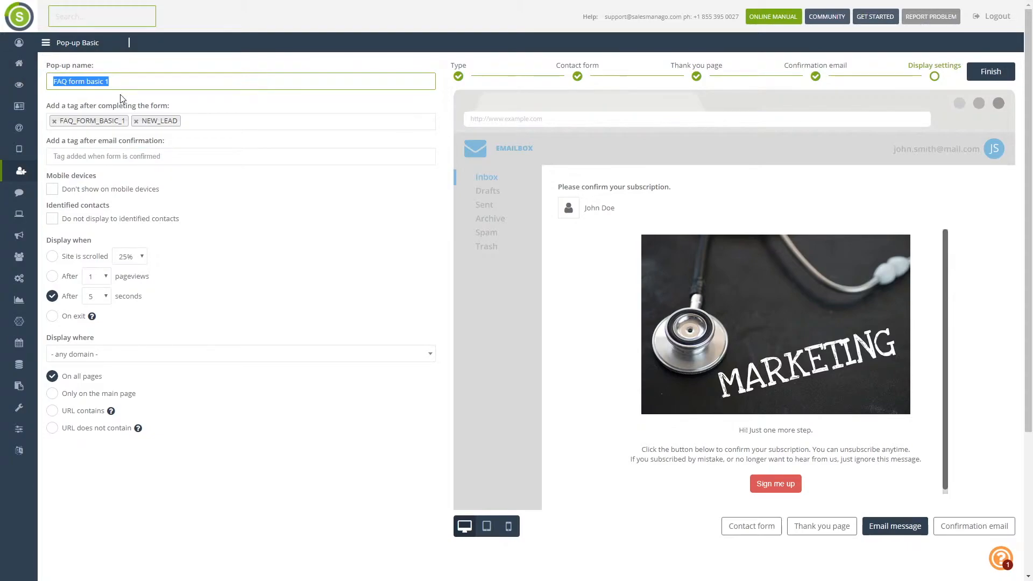
{"action": "key", "text": "ctrl+c"}
{"action": "left_click", "coordinate": [104, 156]}
{"action": "key", "text": "ctrl+v"}
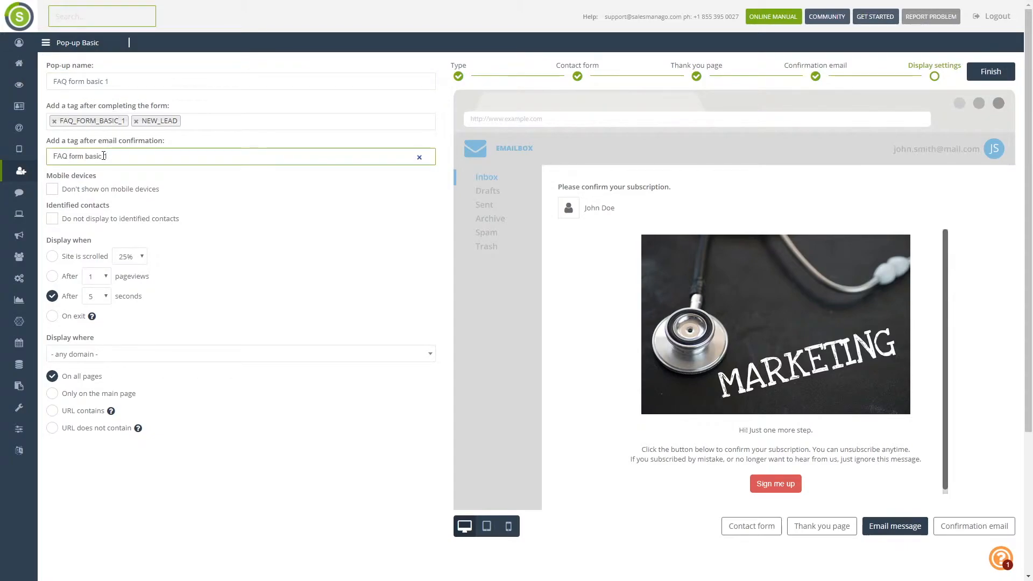
{"action": "key", "text": "ctrl+Left"}
{"action": "key", "text": "ctrl+Left"}
{"action": "key", "text": "ctrl+Left"}
{"action": "key", "text": "BackSpace"}
{"action": "type", "text": "_"}
{"action": "key", "text": "ctrl+Right"}
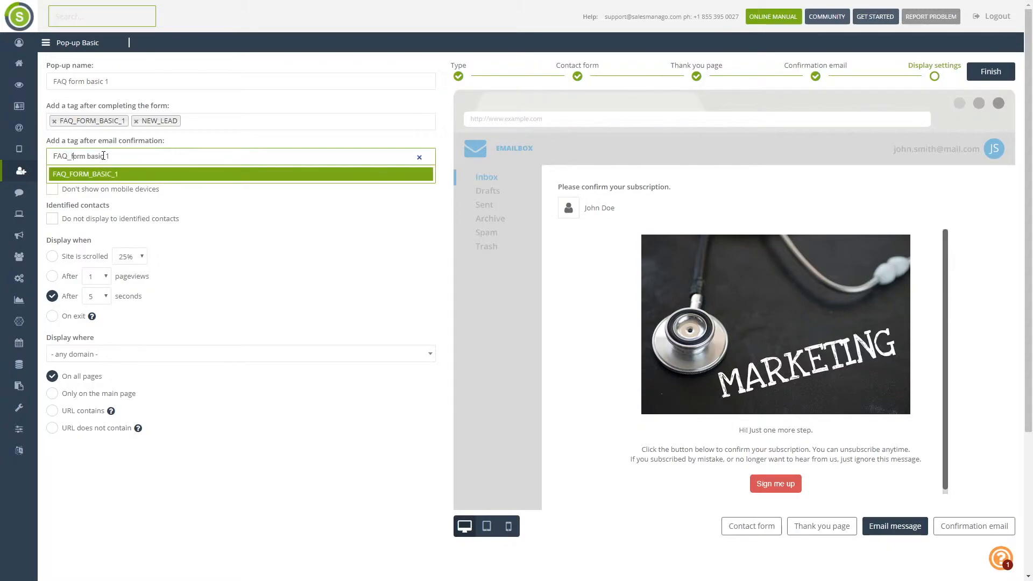
{"action": "key", "text": "BackSpace"}
{"action": "type", "text": "_"}
{"action": "key", "text": "BackSpace"}
{"action": "type", "text": "_1_confirmed"}
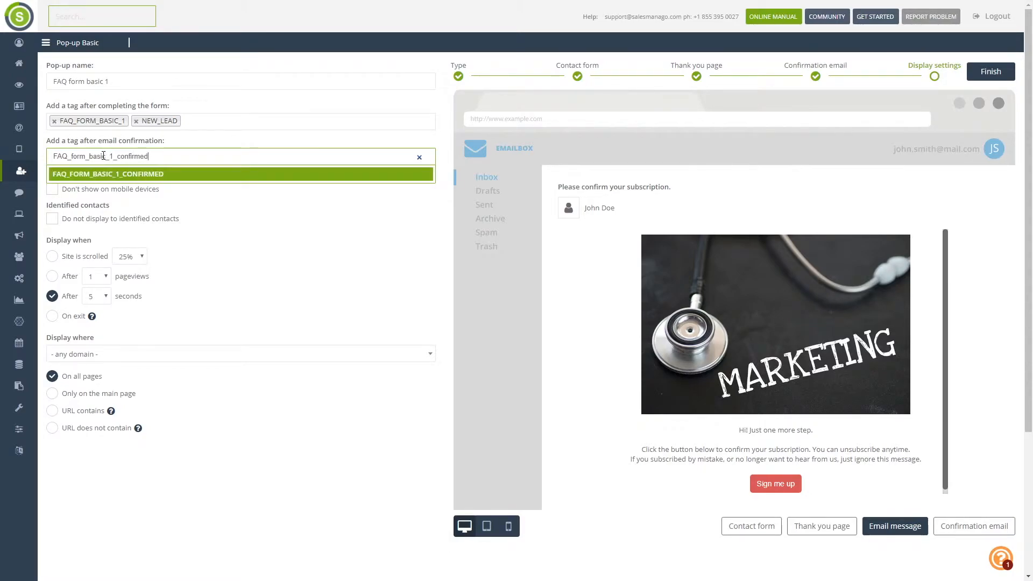
{"action": "left_click", "coordinate": [127, 173]}
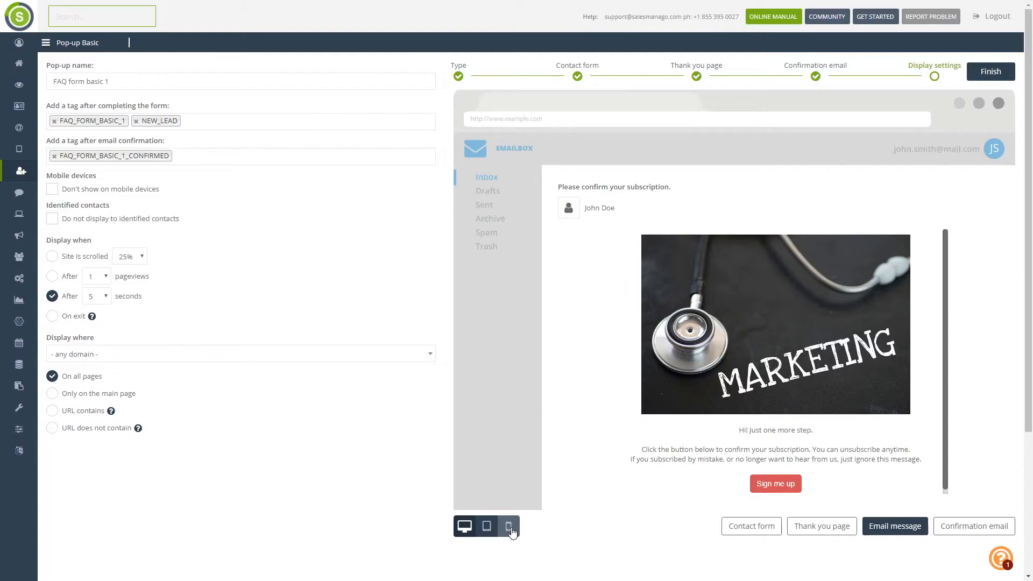
Keep the pop-up enabled on mobile devices and hide it from identified contacts.
{"action": "left_click", "coordinate": [73, 191]}
{"action": "left_click", "coordinate": [74, 191]}
{"action": "left_click", "coordinate": [53, 220]}
Try the display conditions for site scroll, number of pageviews and a delay of 20 seconds.
{"action": "left_click", "coordinate": [143, 259]}
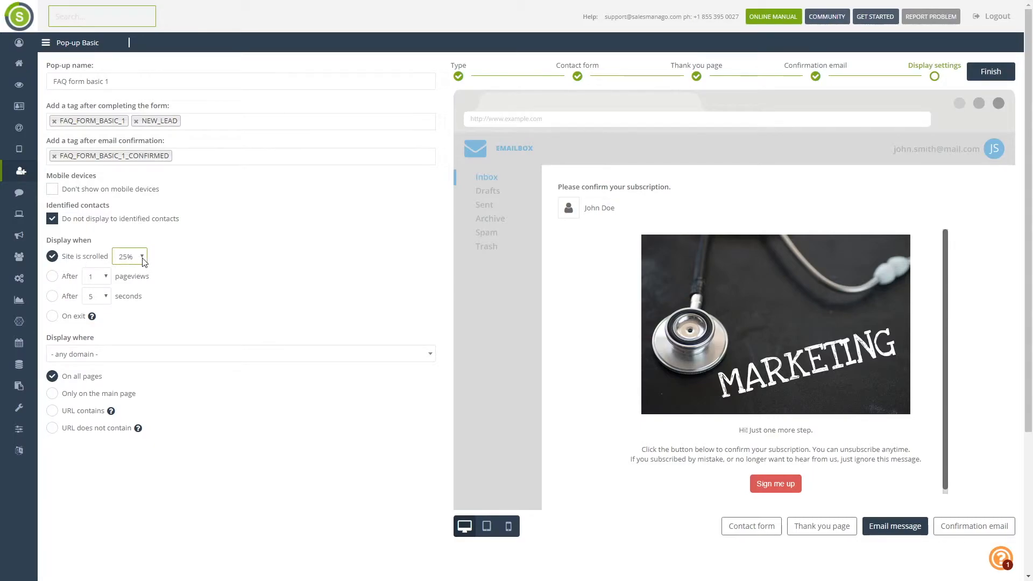
{"action": "left_click", "coordinate": [57, 276]}
{"action": "left_click", "coordinate": [65, 303]}
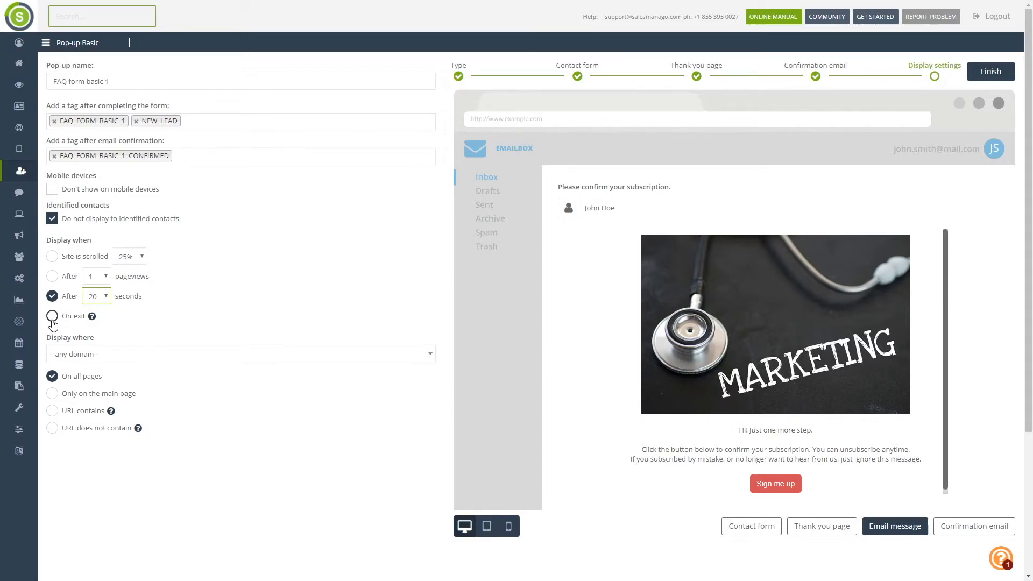
Display the pop-up on exit and limit it to the salesmanago.com domain.
{"action": "left_click", "coordinate": [52, 318]}
{"action": "mouse_move", "coordinate": [92, 318]}
{"action": "left_click", "coordinate": [218, 355]}
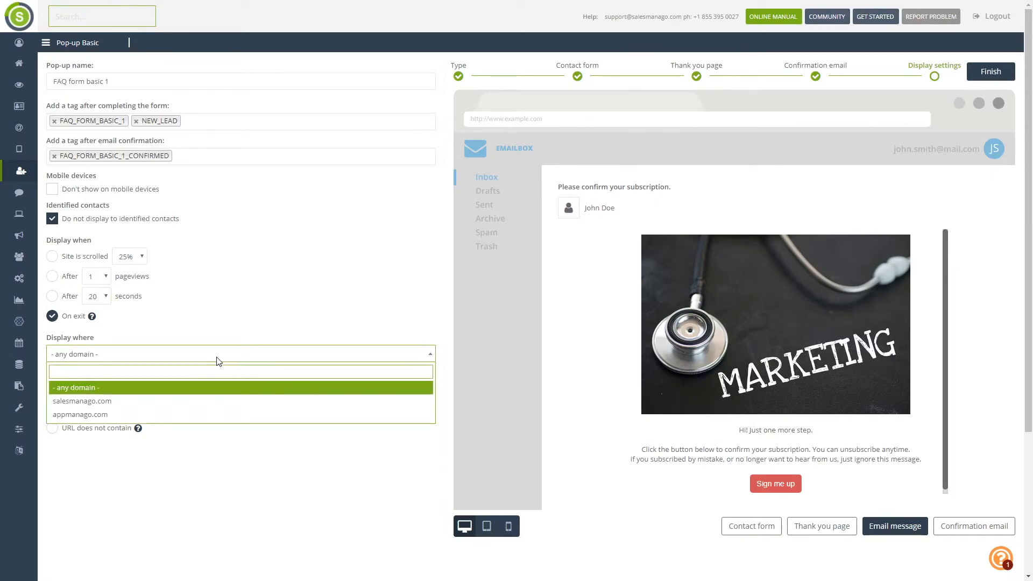
{"action": "left_click", "coordinate": [219, 405]}
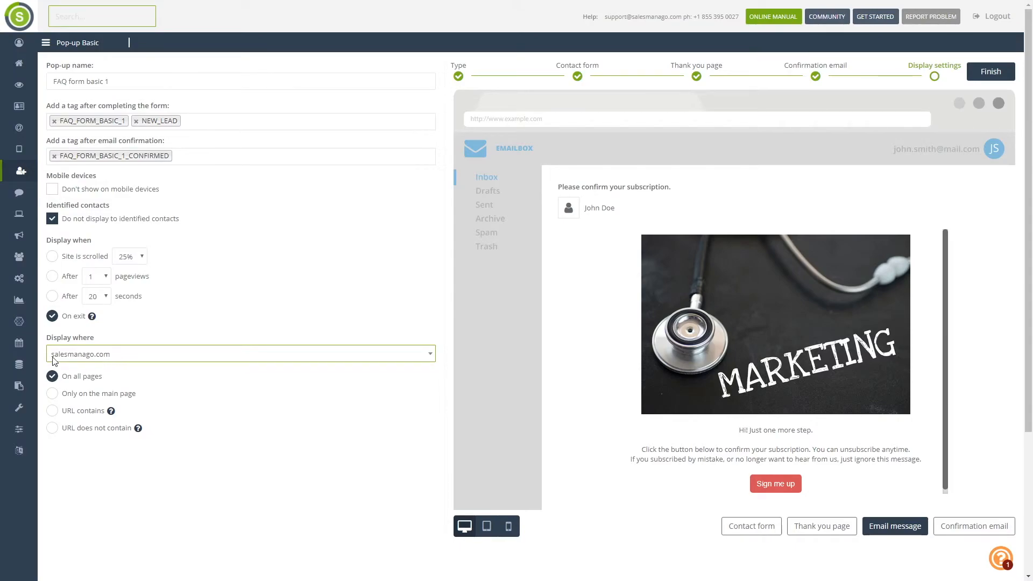
Restrict display to pages whose URL contains the phrases /product, /products or /checkout.
{"action": "left_click", "coordinate": [52, 394]}
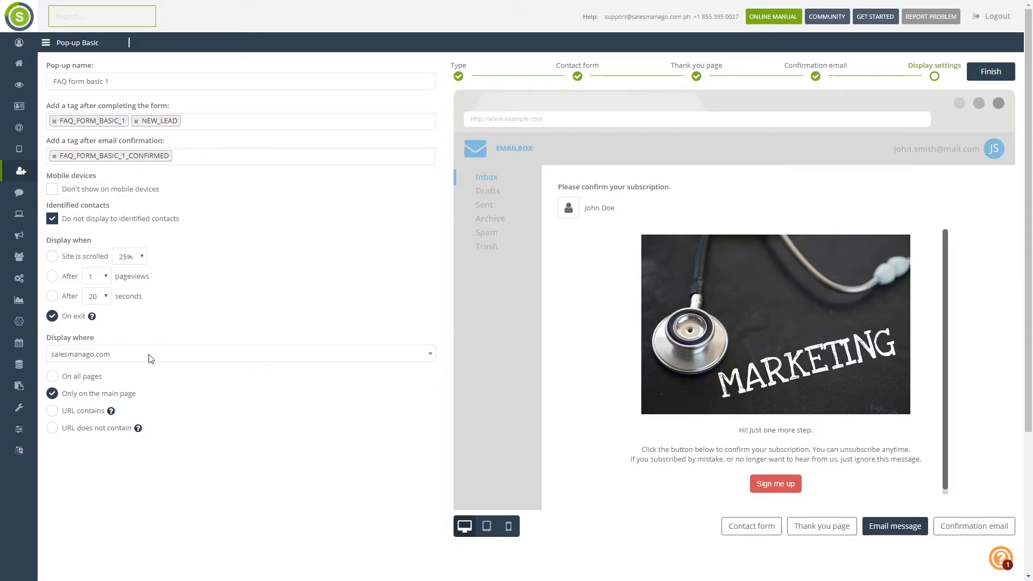
{"action": "left_click", "coordinate": [60, 413]}
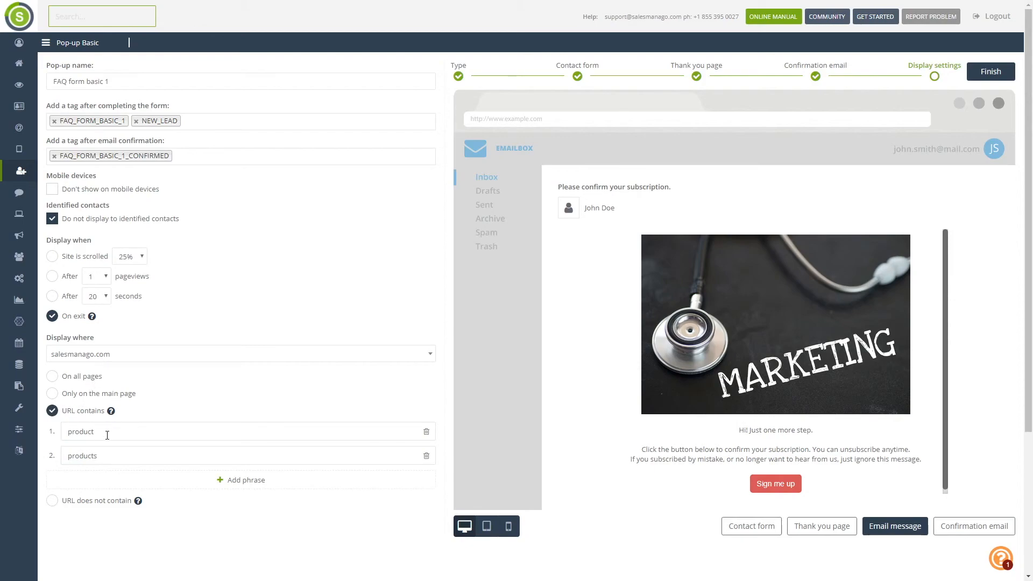
{"action": "left_click", "coordinate": [67, 432]}
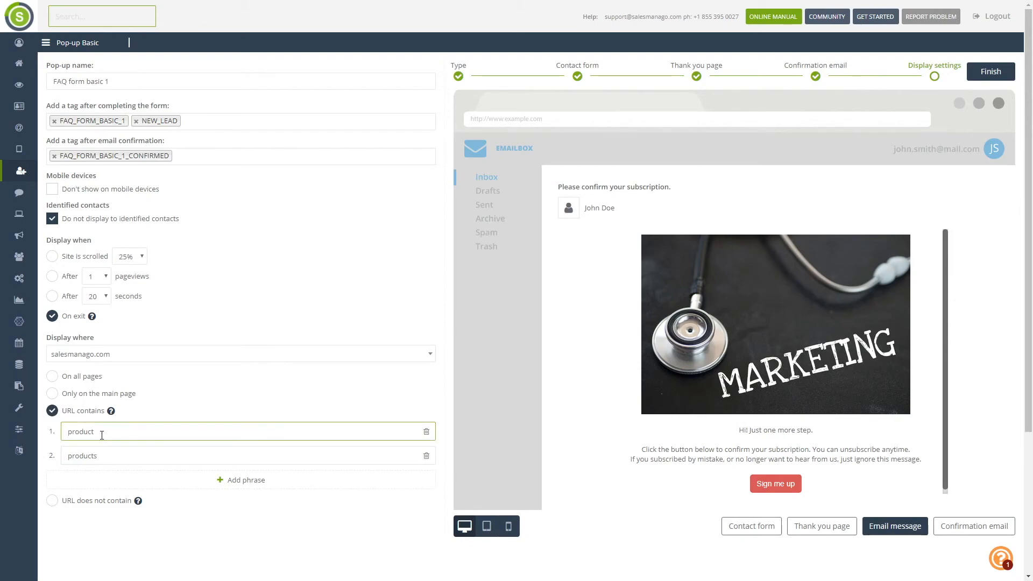
{"action": "type", "text": "/"}
{"action": "left_click", "coordinate": [68, 455]}
{"action": "type", "text": "/"}
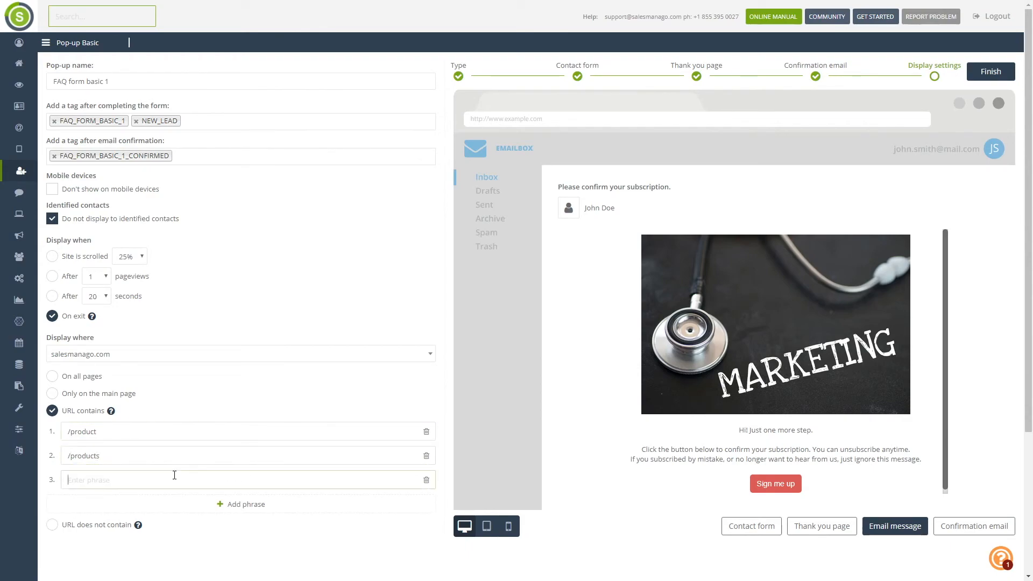
{"action": "left_click", "coordinate": [174, 476]}
{"action": "type", "text": "/checkout"}
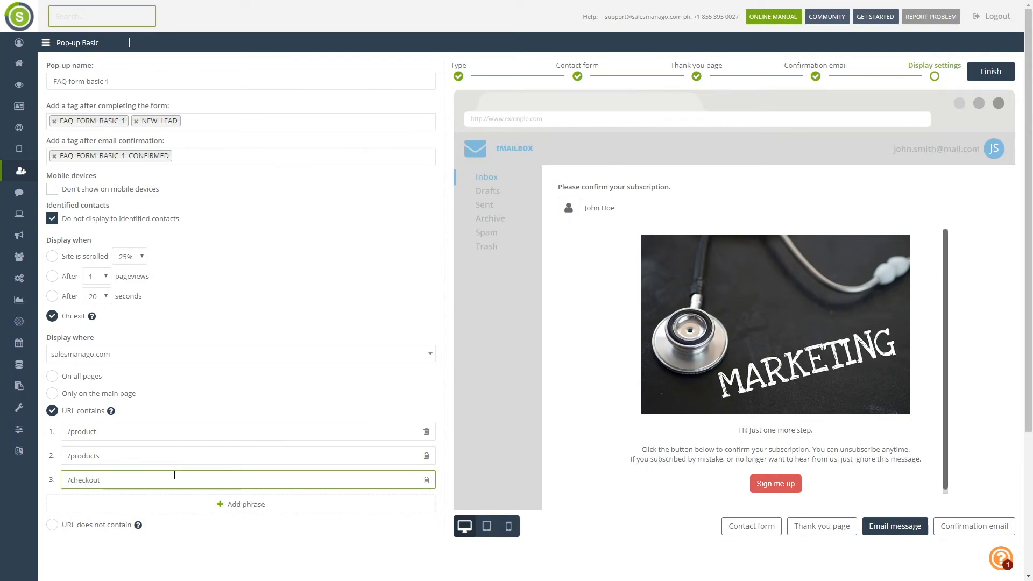
Switch the page rule to URLs that do not contain the three phrases and finish the pop-up wizard.
{"action": "left_click", "coordinate": [97, 525]}
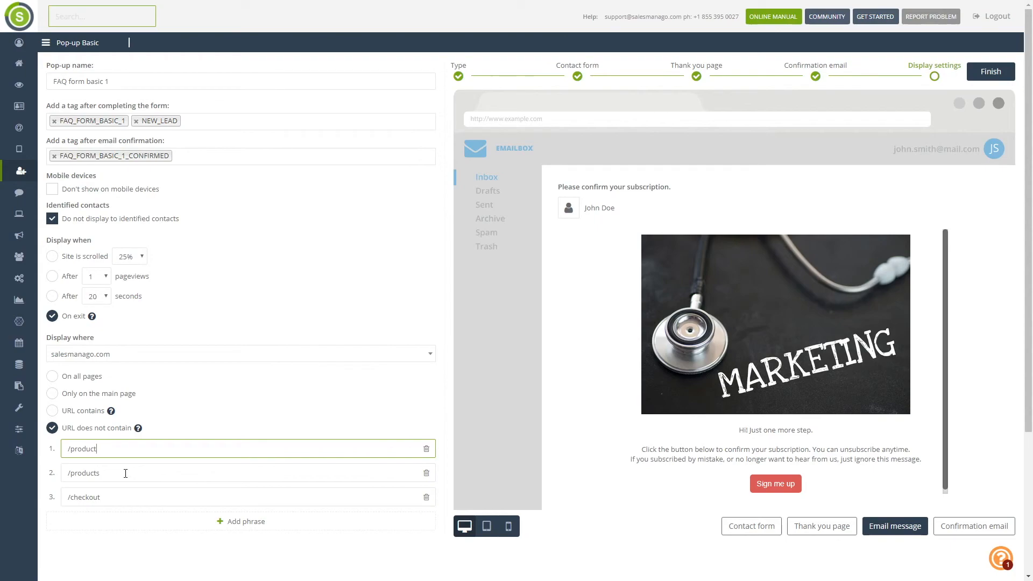
{"action": "left_click", "coordinate": [120, 478]}
{"action": "left_click", "coordinate": [122, 497]}
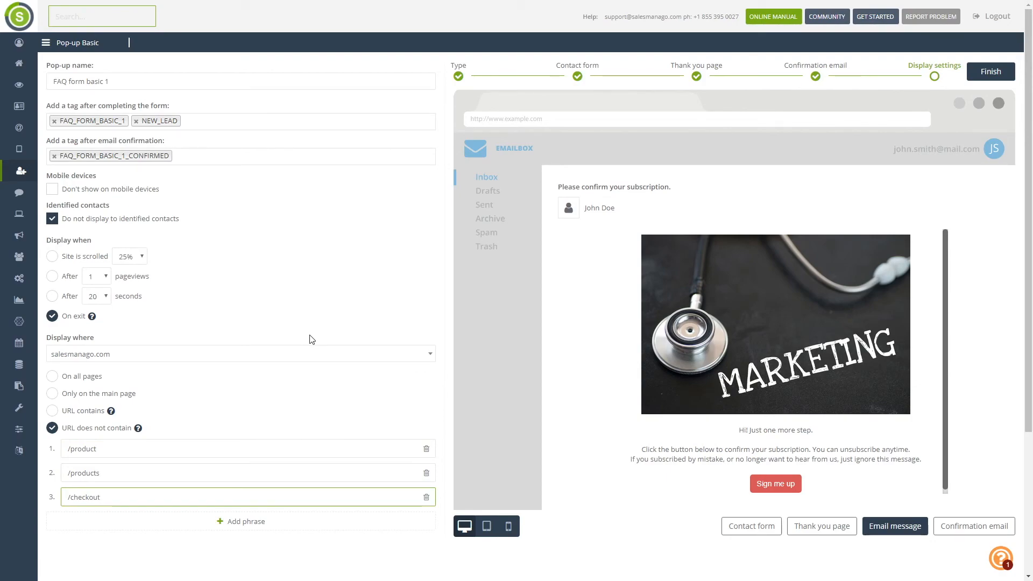
{"action": "left_click", "coordinate": [990, 73]}
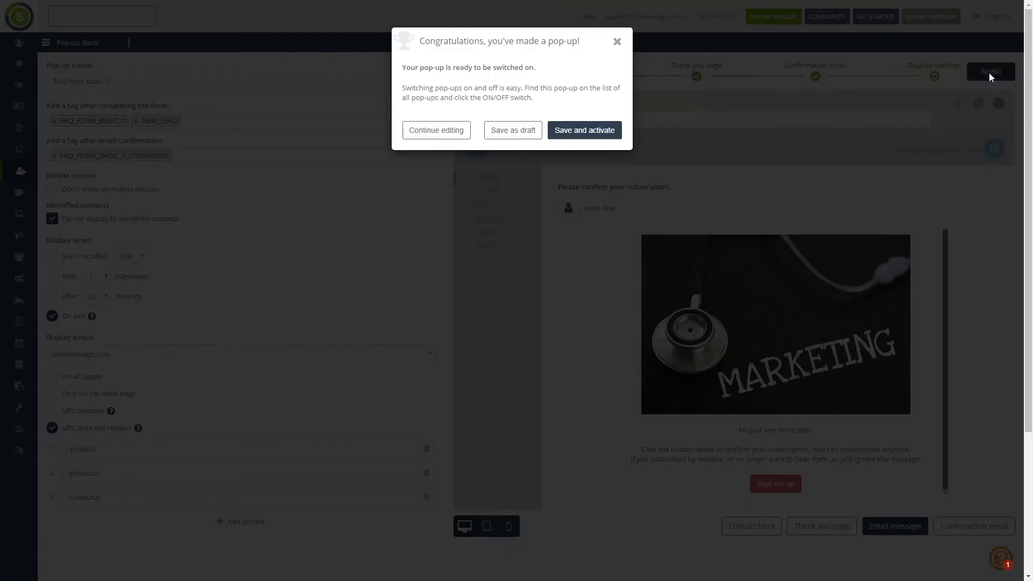